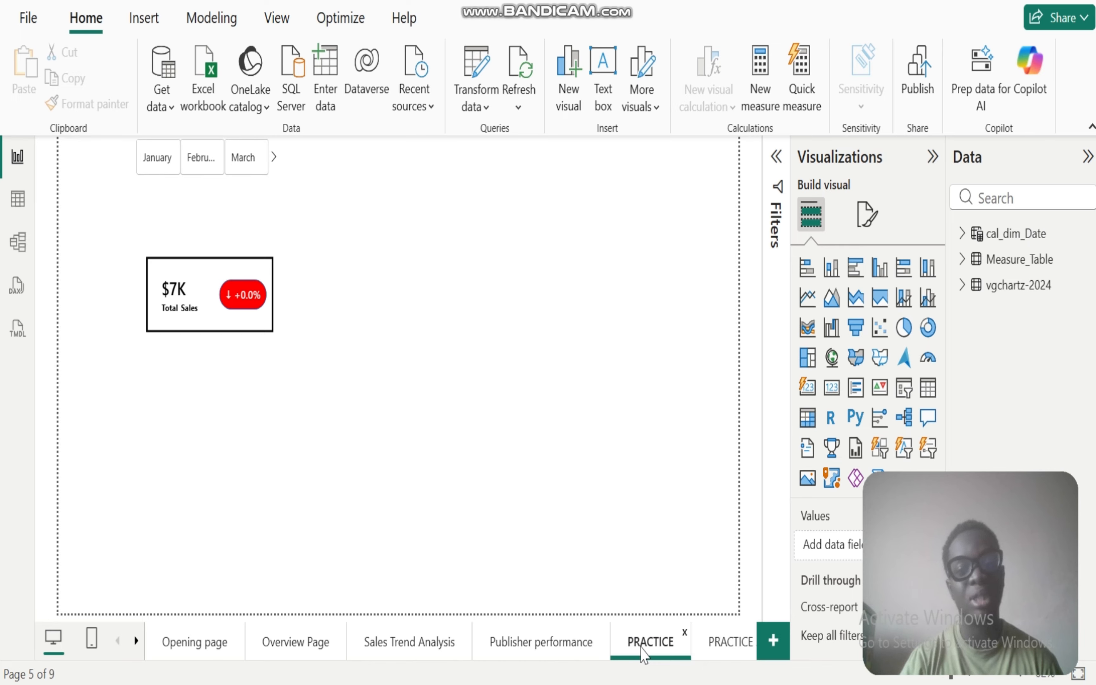
Step: Add a card visual to the PRACTICE page that shows the Total_Sales measure from Measure_Table
{"action": "left_click", "coordinate": [269, 404]}
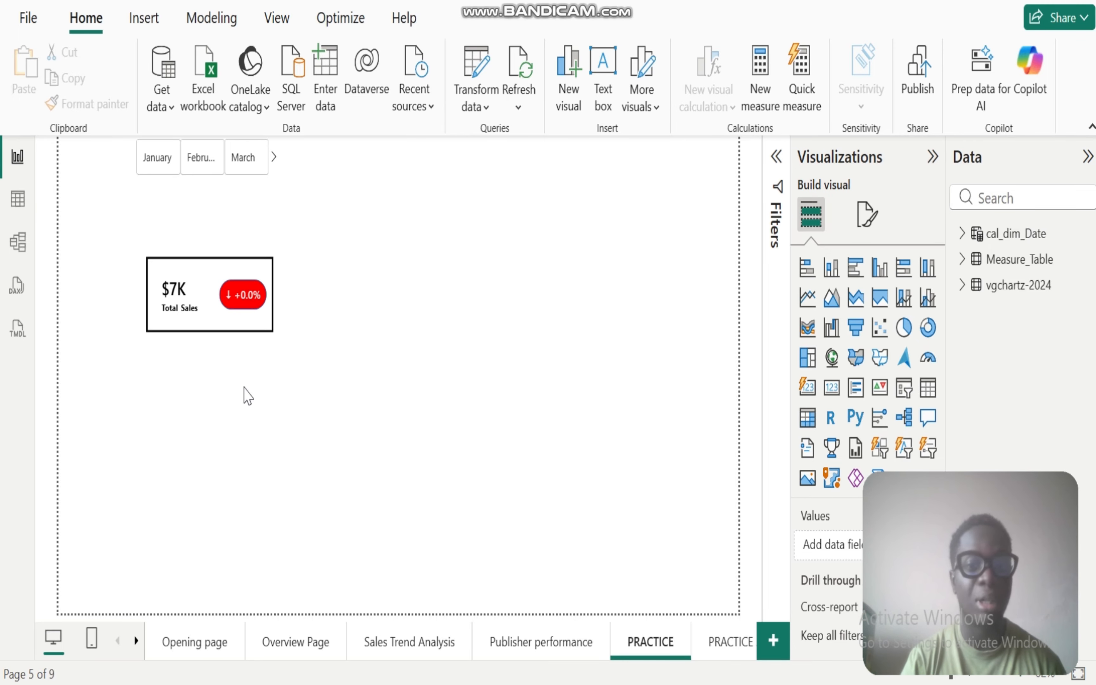
{"action": "left_click", "coordinate": [546, 364]}
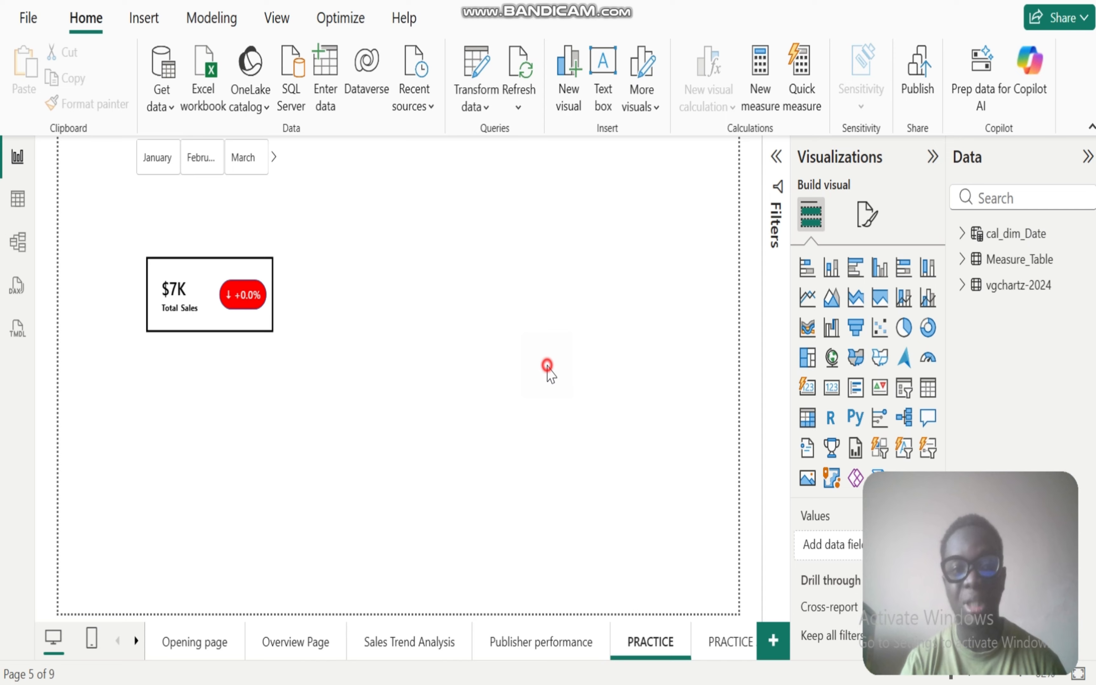
{"action": "left_click", "coordinate": [808, 389]}
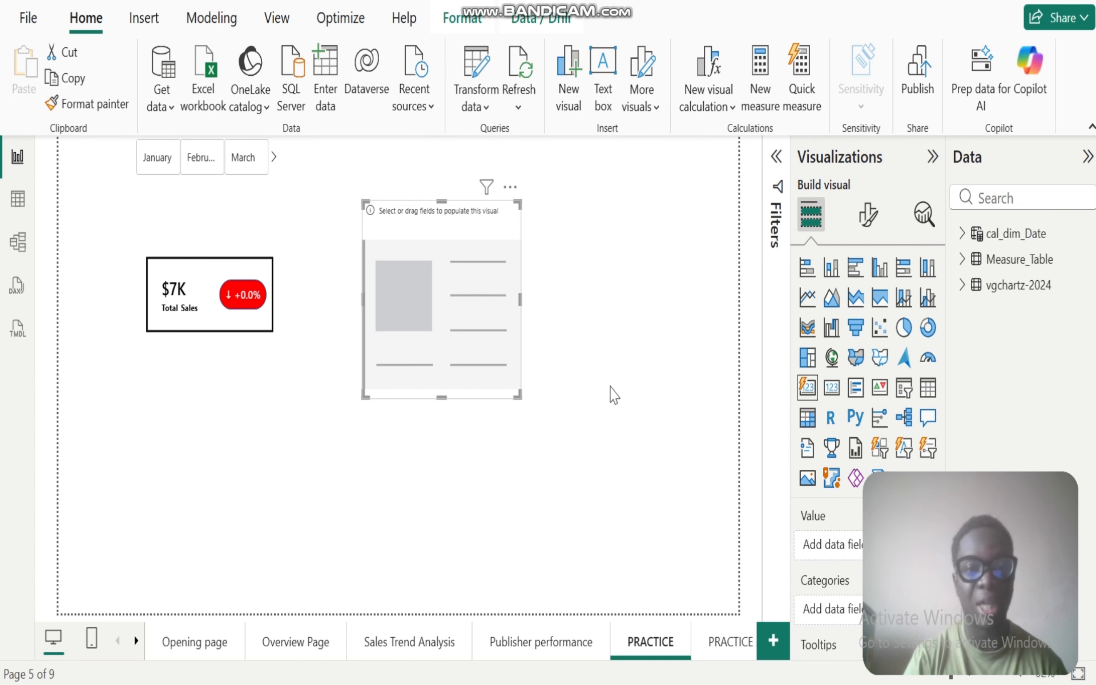
{"action": "left_click", "coordinate": [960, 262]}
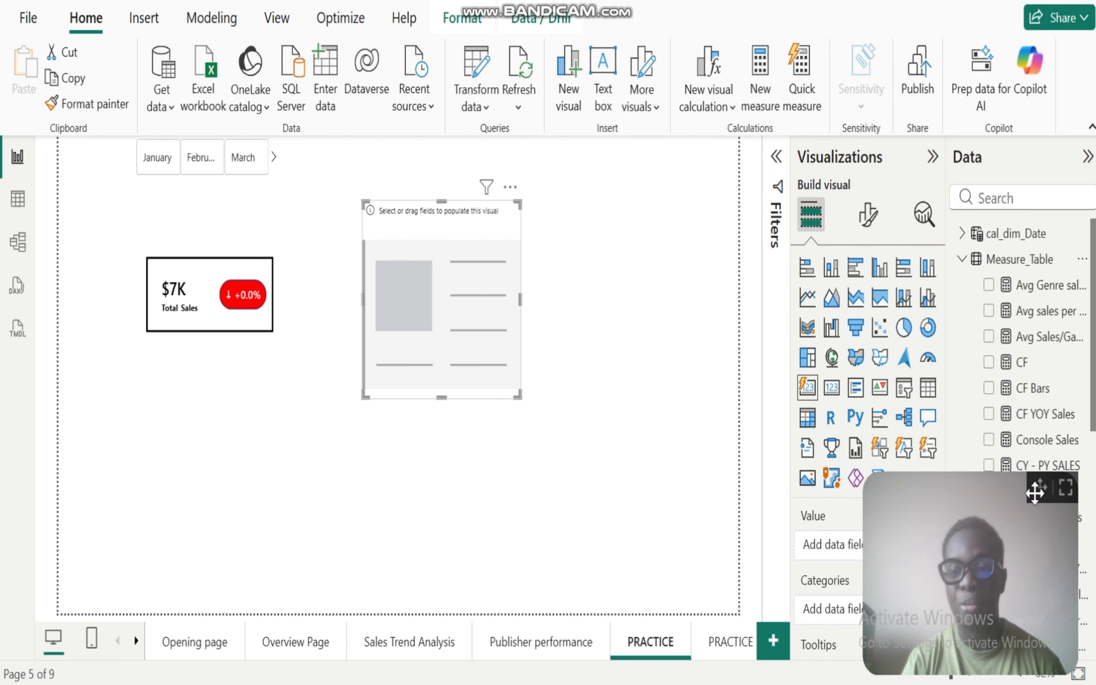
{"action": "left_click_drag", "start_coordinate": [1034, 493], "coordinate": [82, 527]}
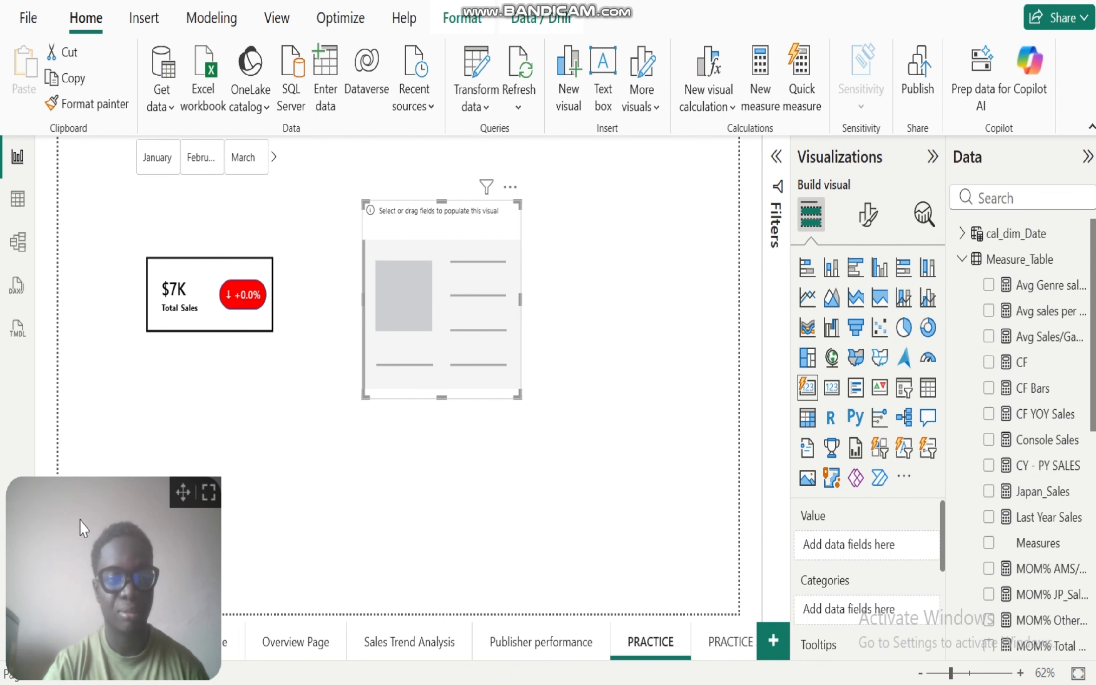
{"action": "scroll", "coordinate": [1077, 453], "scroll_direction": "down", "scroll_amount": 4}
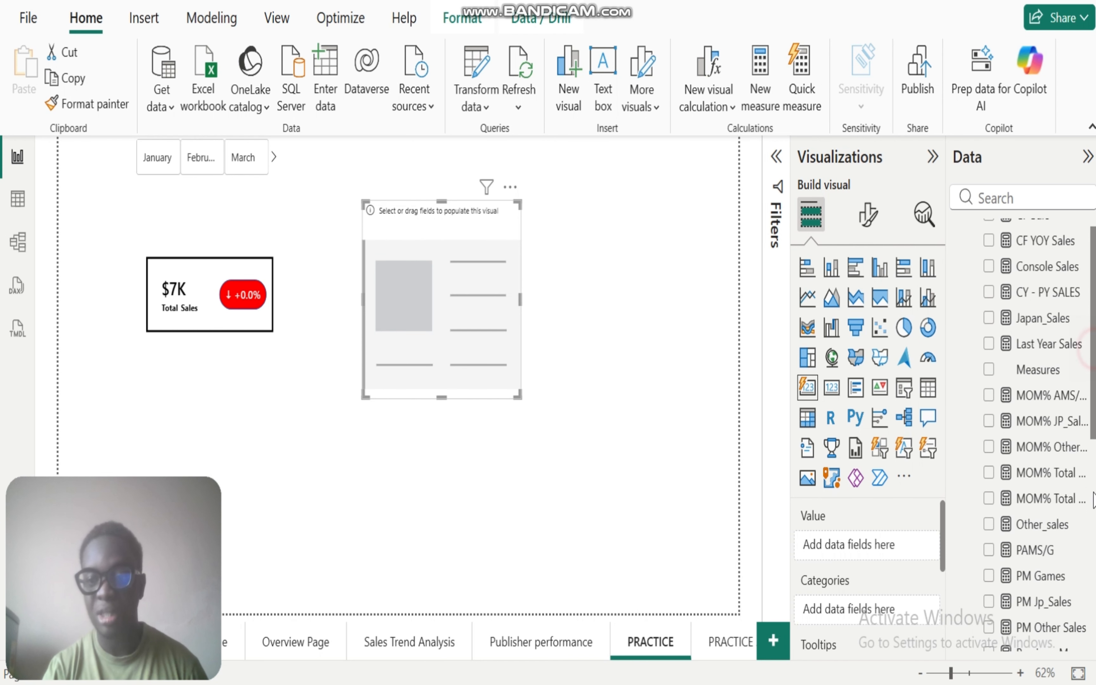
{"action": "scroll", "coordinate": [1093, 498], "scroll_direction": "down", "scroll_amount": 5}
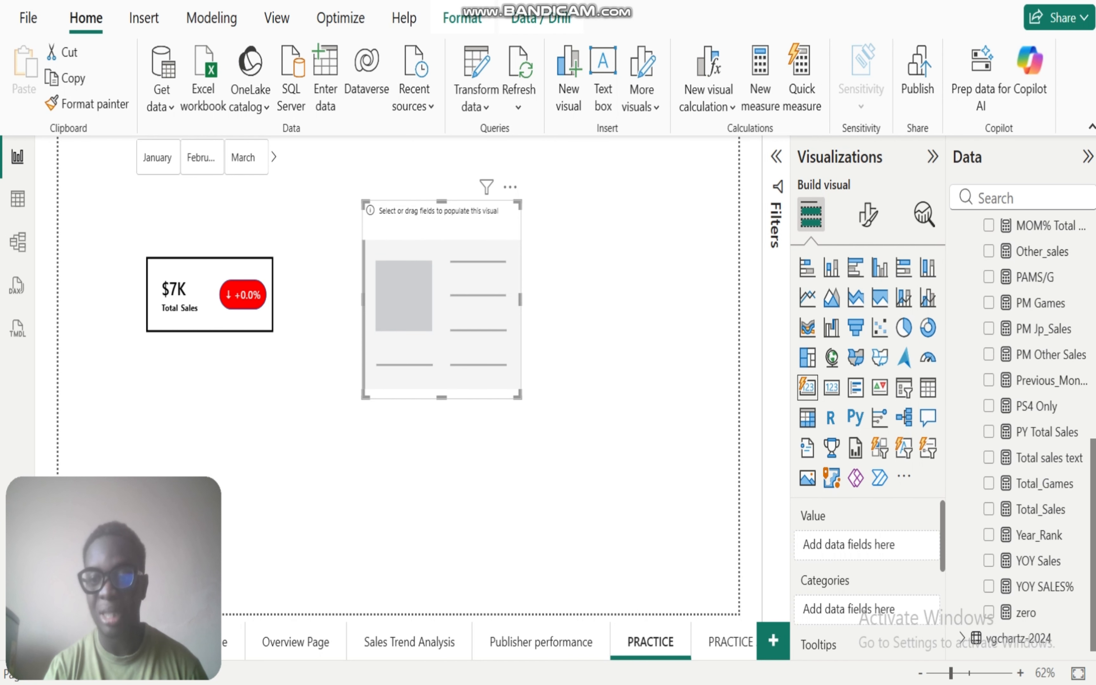
{"action": "left_click", "coordinate": [989, 510]}
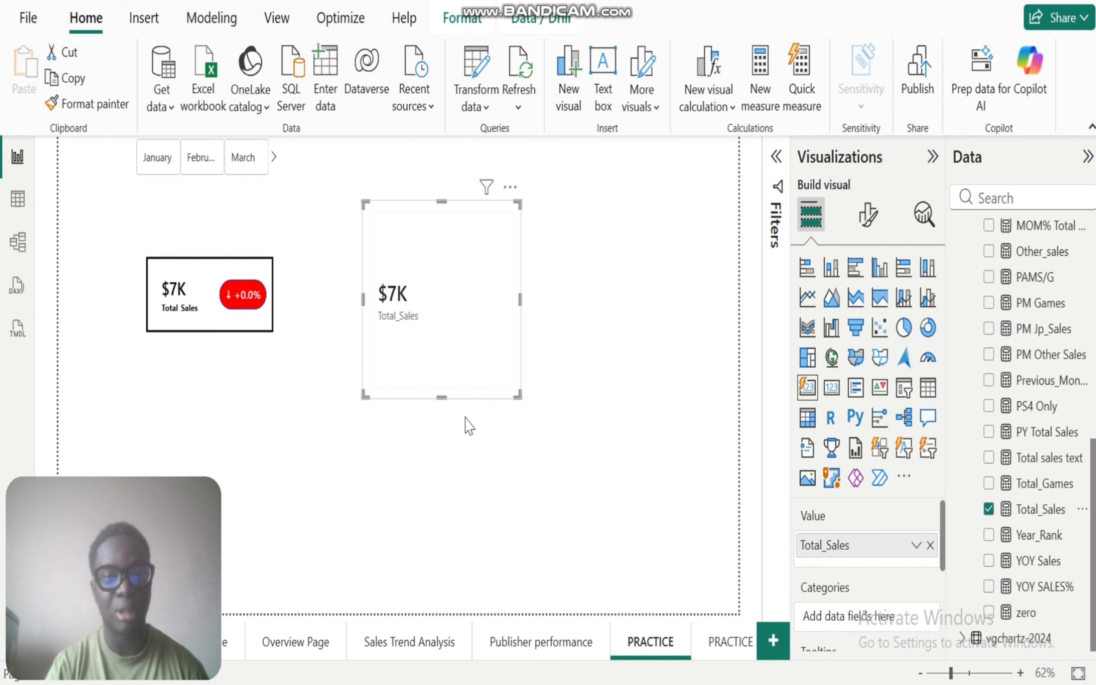
Step: Reduce the new Total_Sales card's height to a compact rectangle and move it to the upper edge of the page
{"action": "left_click_drag", "start_coordinate": [441, 398], "coordinate": [464, 289]}
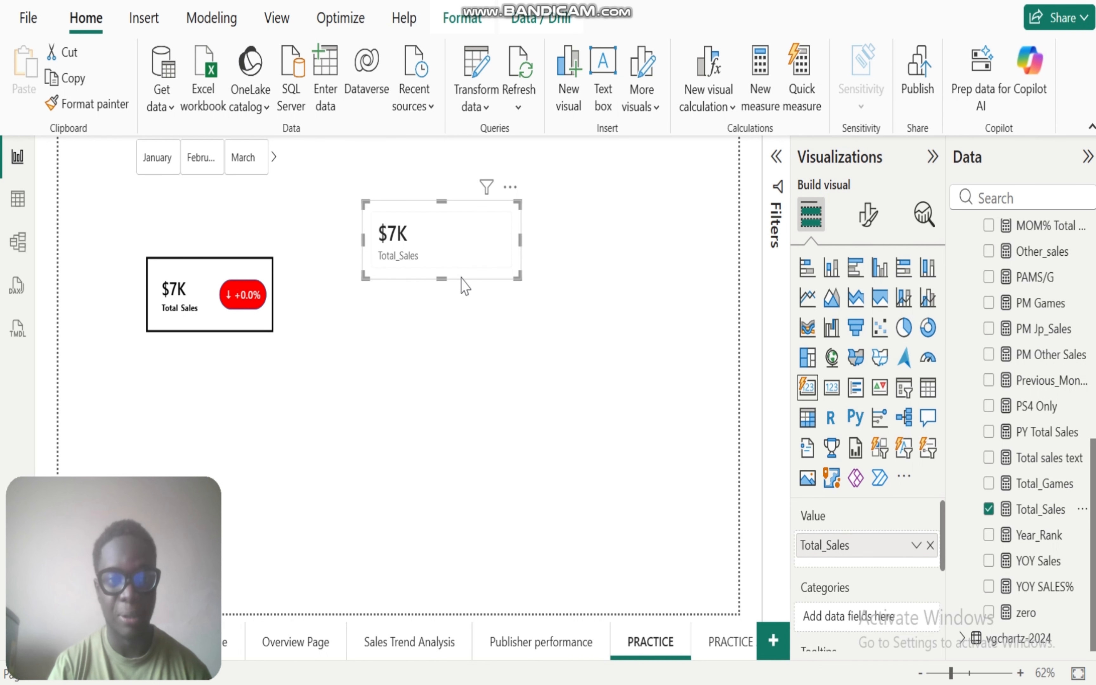
{"action": "left_click", "coordinate": [476, 234]}
{"action": "left_click_drag", "start_coordinate": [475, 235], "coordinate": [482, 186]}
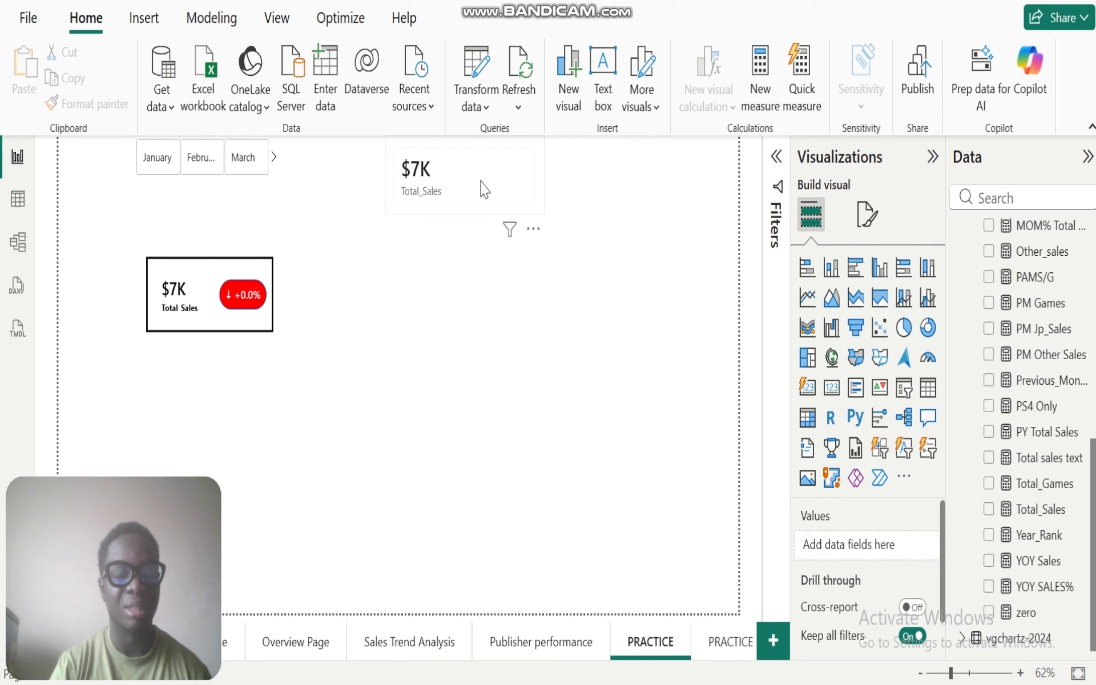
{"action": "left_click", "coordinate": [450, 181]}
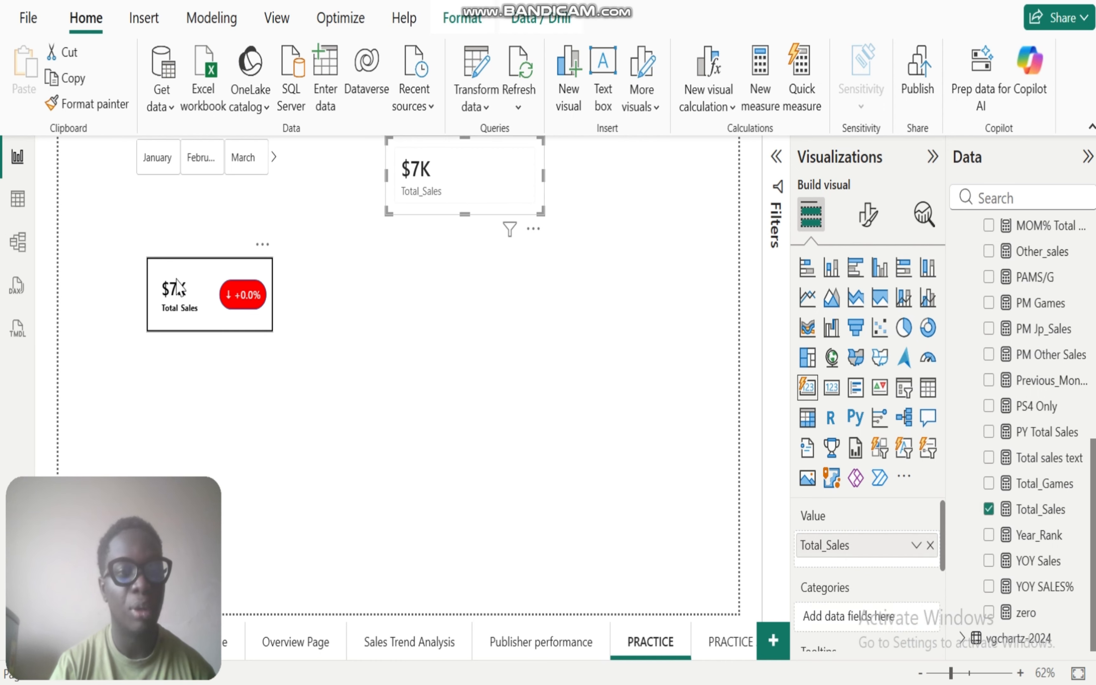
Step: Filter the page by January, February, March, April and May in turn to examine how the existing KPI card responds
{"action": "left_click", "coordinate": [200, 286]}
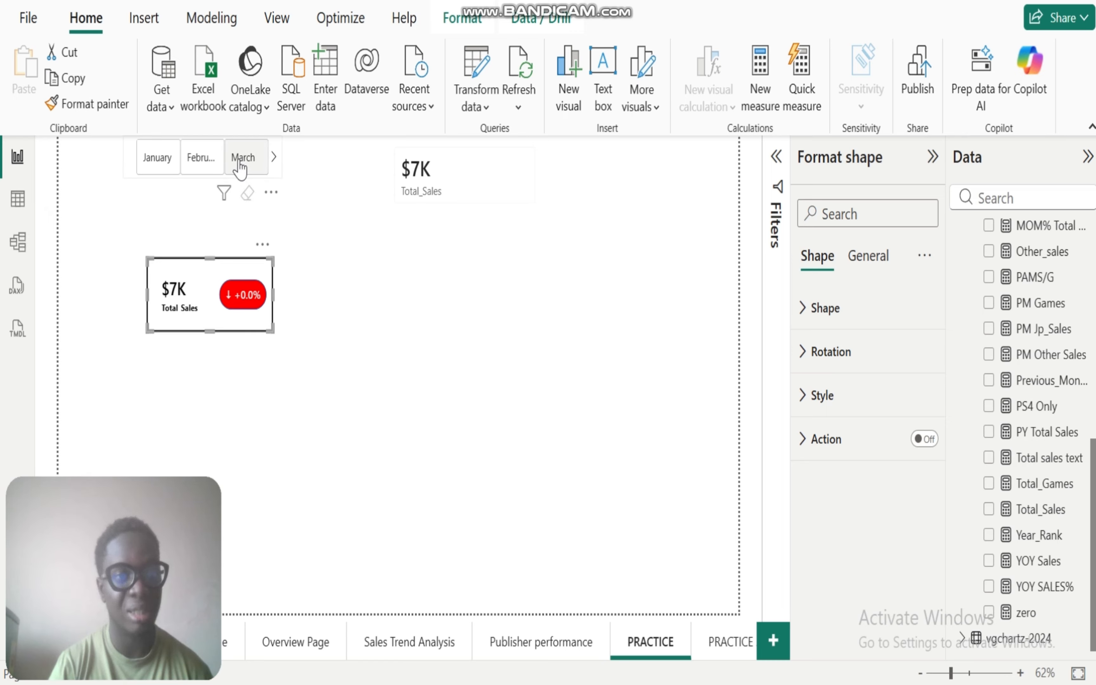
{"action": "left_click", "coordinate": [130, 176]}
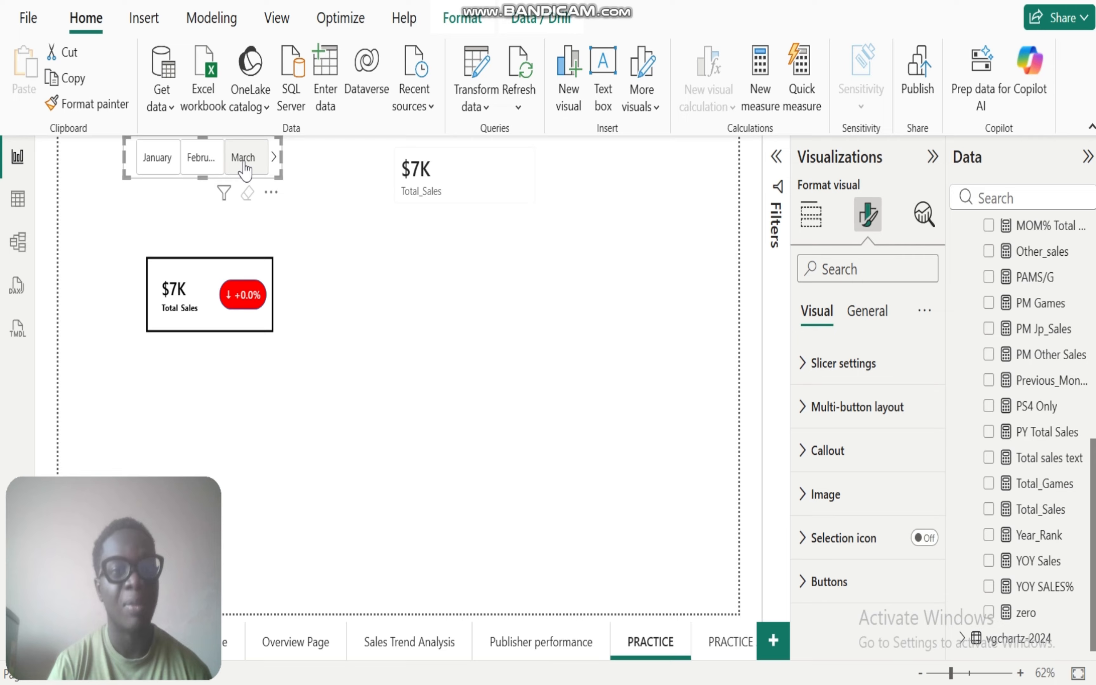
{"action": "left_click", "coordinate": [157, 171]}
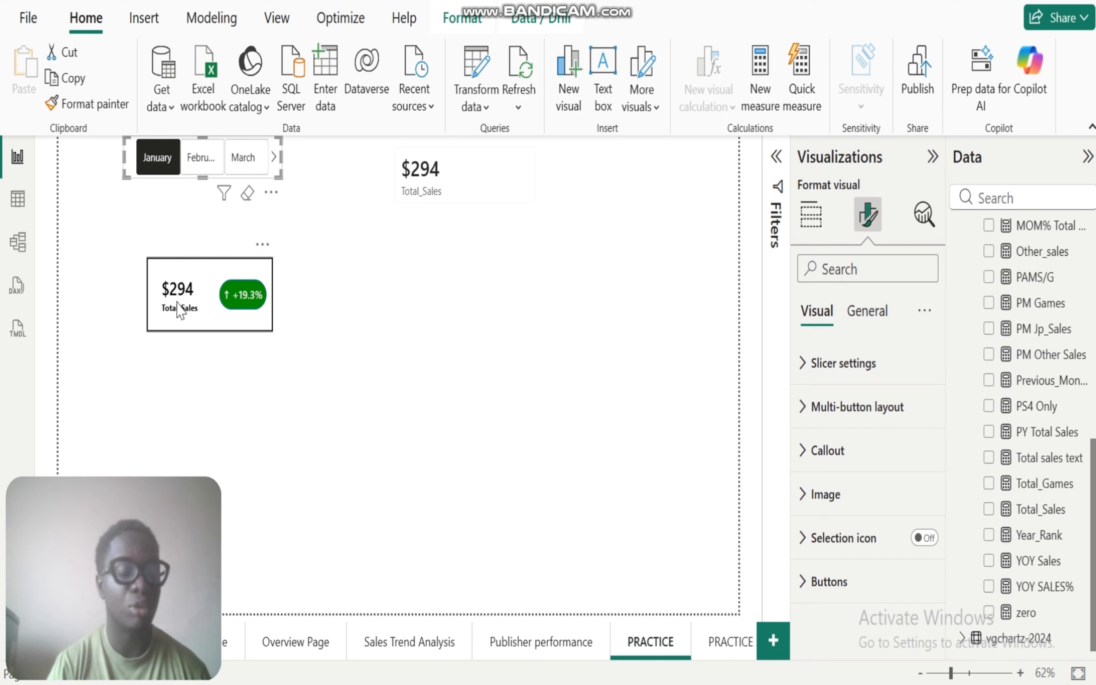
{"action": "left_click", "coordinate": [204, 165]}
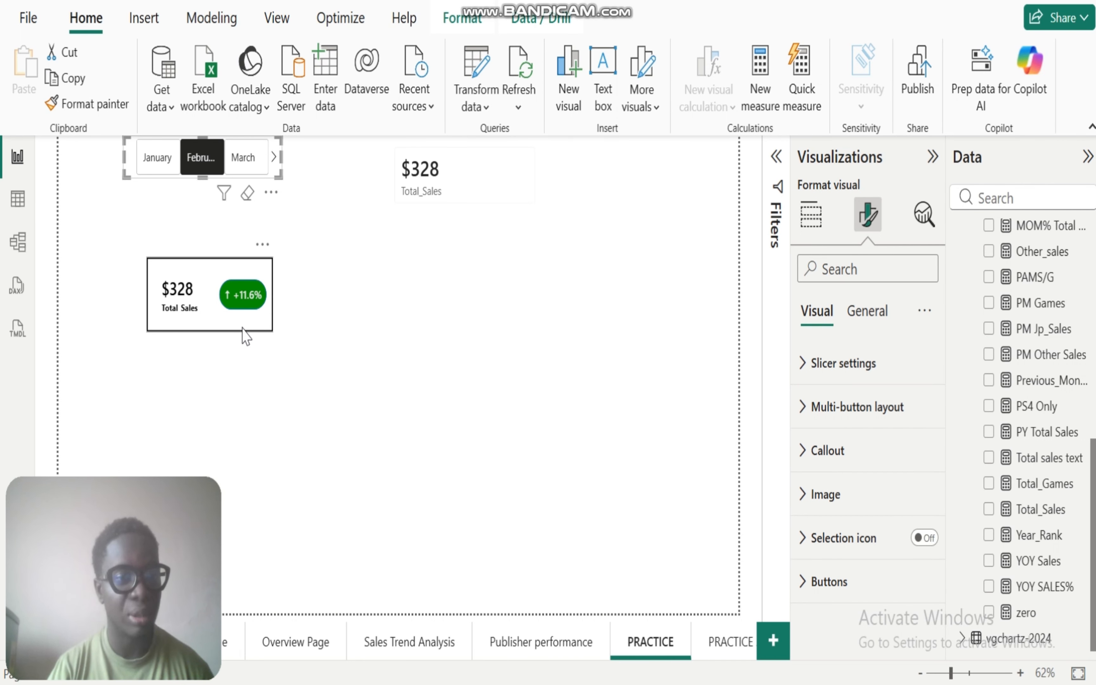
{"action": "left_click", "coordinate": [239, 159]}
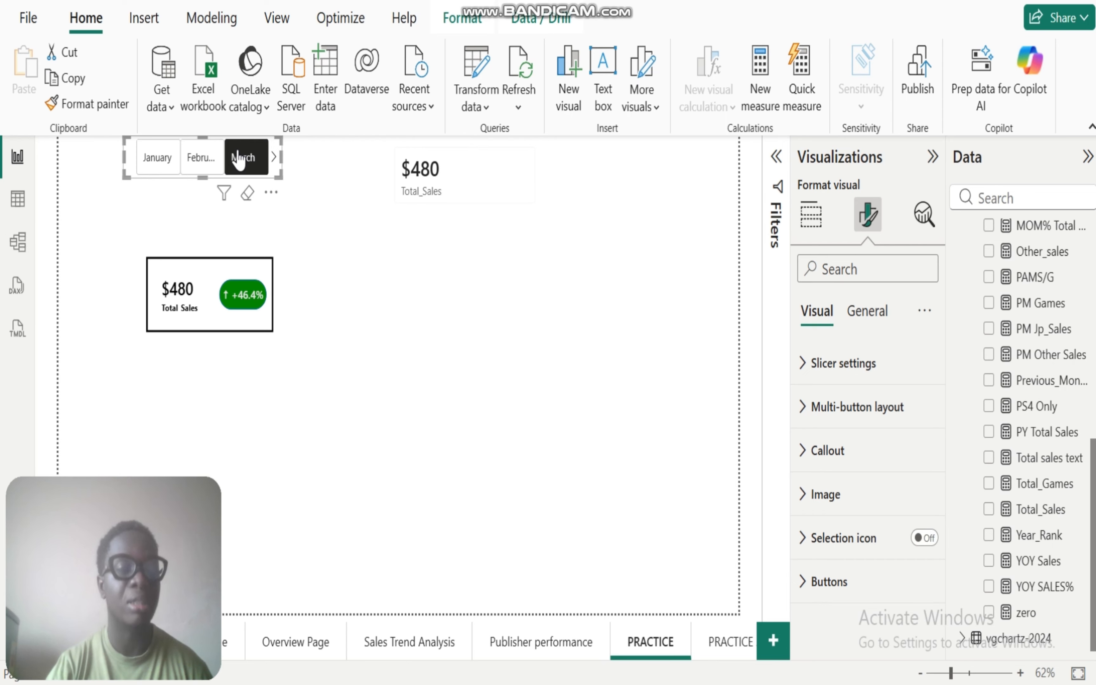
{"action": "left_click", "coordinate": [273, 158]}
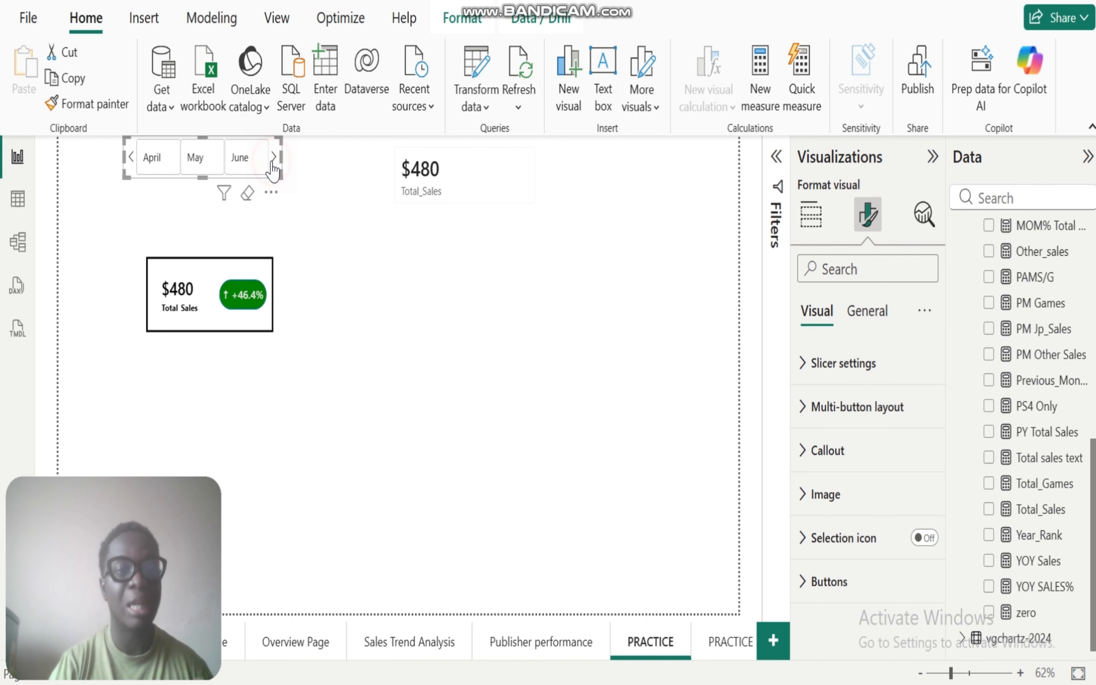
{"action": "left_click", "coordinate": [160, 163]}
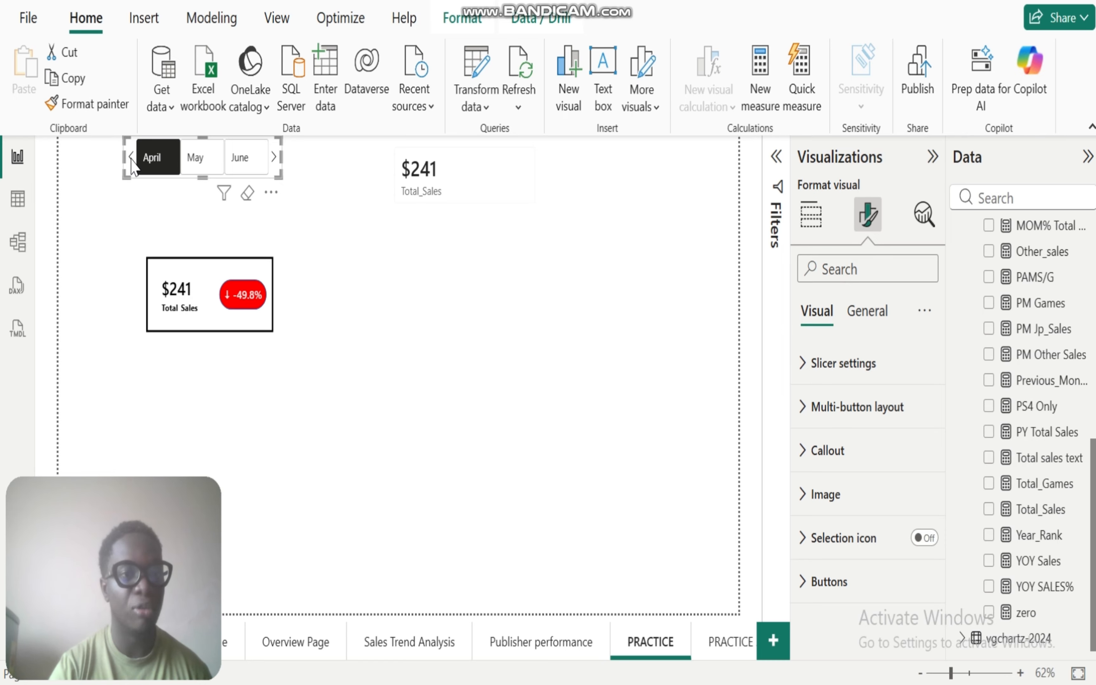
{"action": "left_click", "coordinate": [197, 167]}
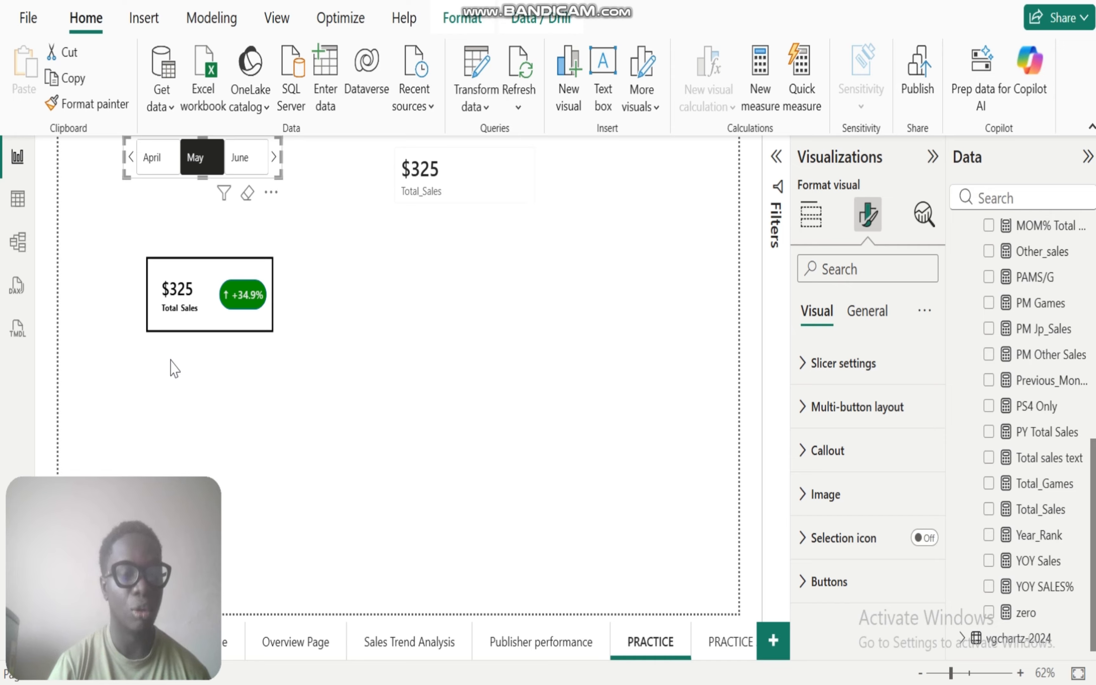
Step: Move the new Total_Sales card beside the existing KPI card and clear the May selection in the month slicer
{"action": "left_click", "coordinate": [335, 389]}
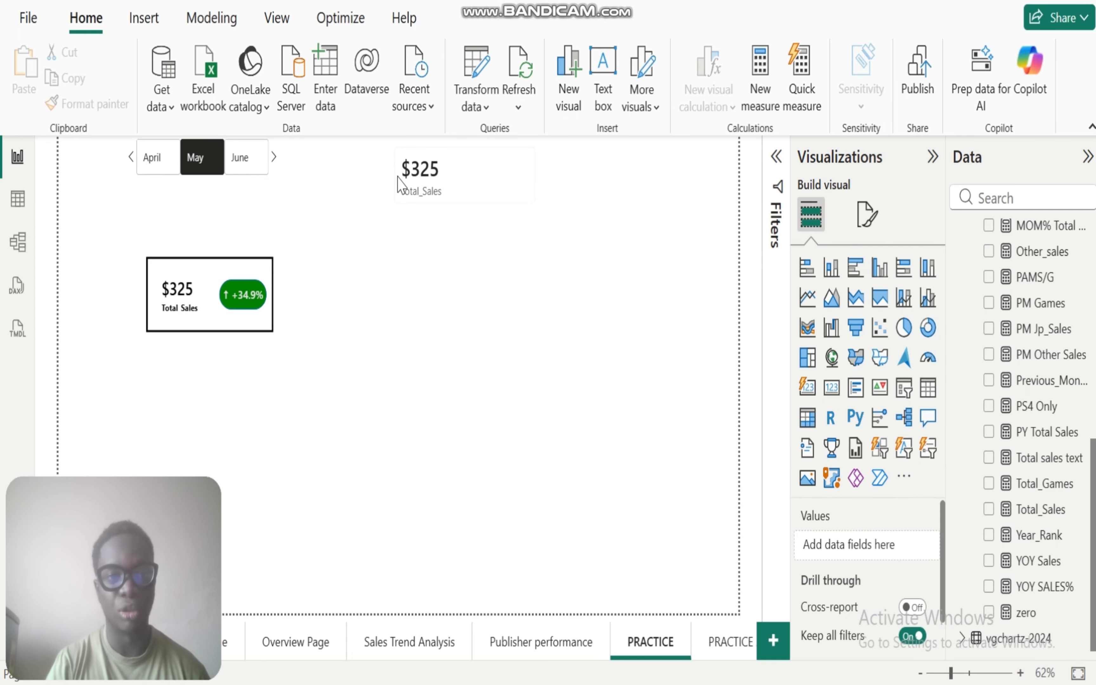
{"action": "left_click", "coordinate": [460, 177]}
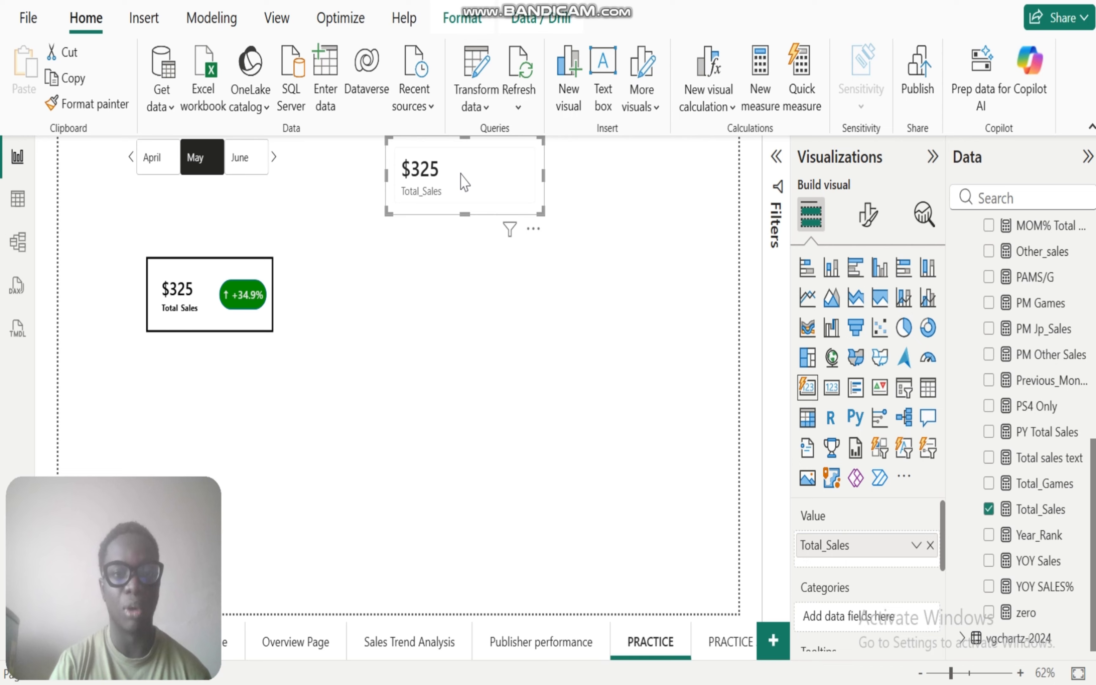
{"action": "left_click_drag", "start_coordinate": [460, 176], "coordinate": [386, 296]}
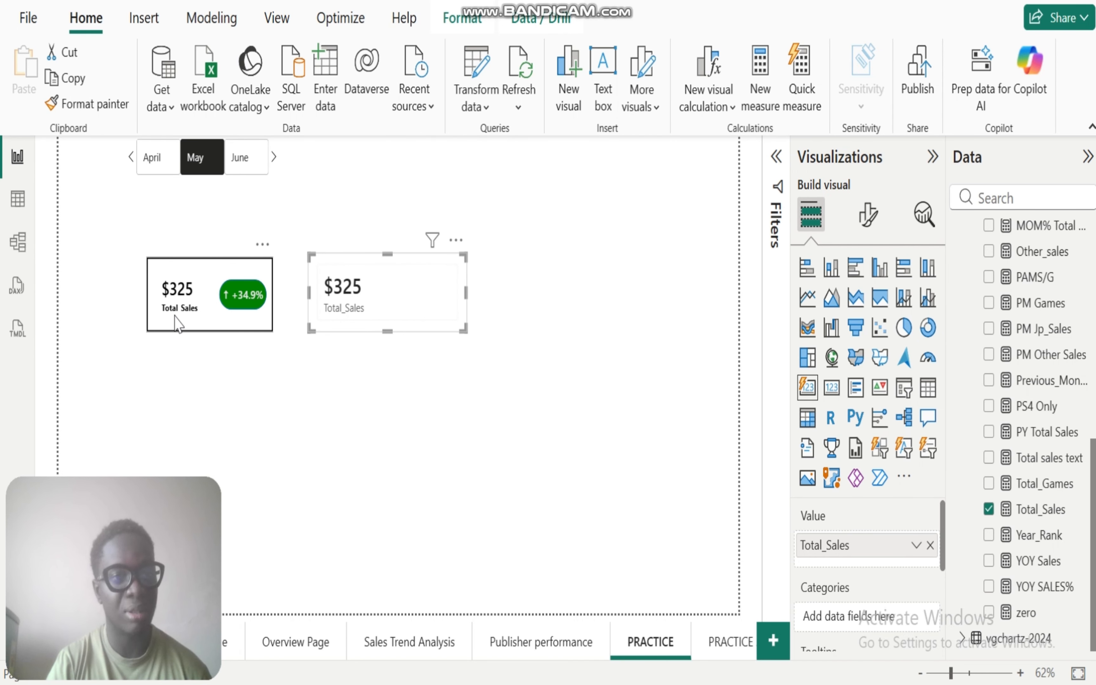
{"action": "left_click", "coordinate": [195, 161]}
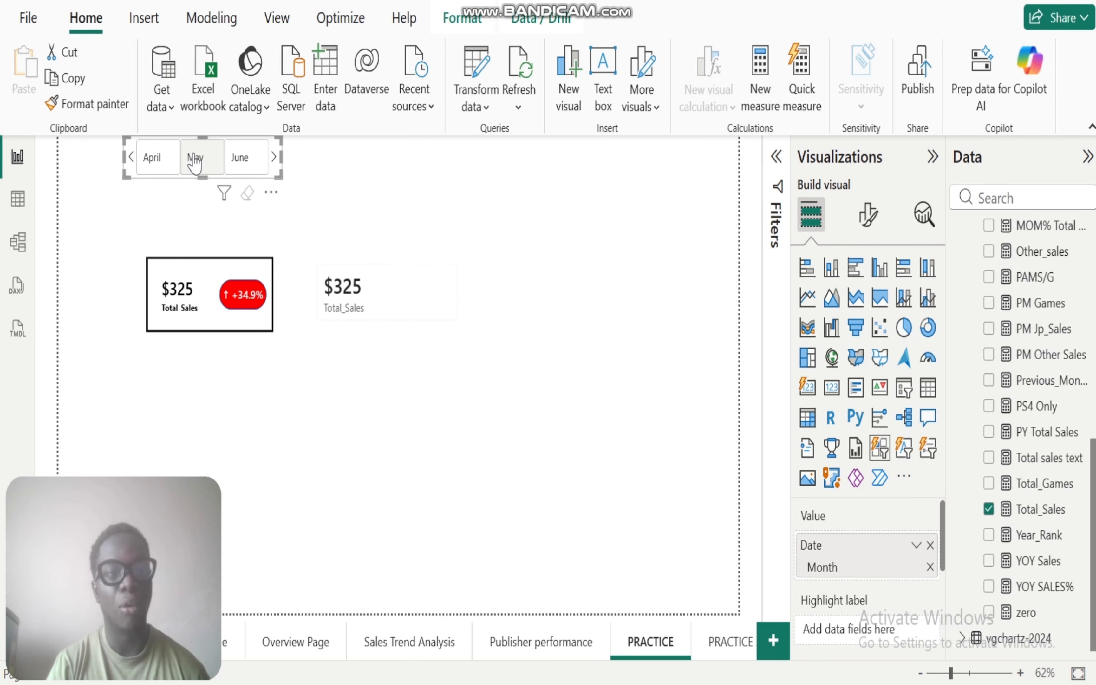
Step: Turn off the multi-card layout background of the new Total_Sales card
{"action": "left_click", "coordinate": [362, 293]}
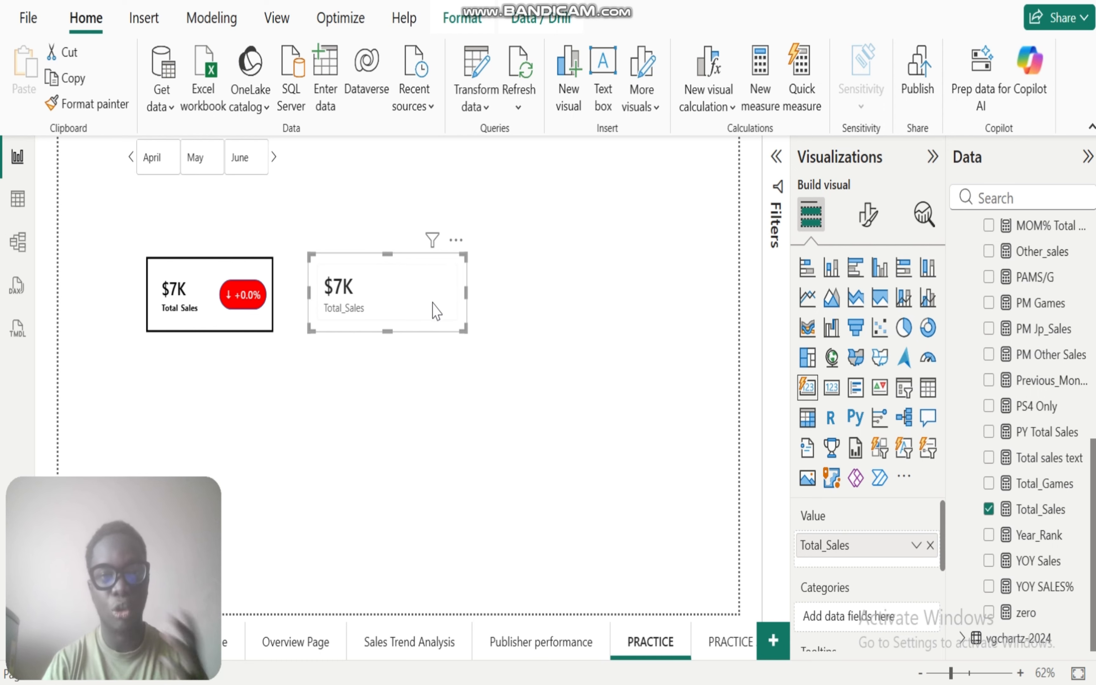
{"action": "left_click", "coordinate": [867, 217]}
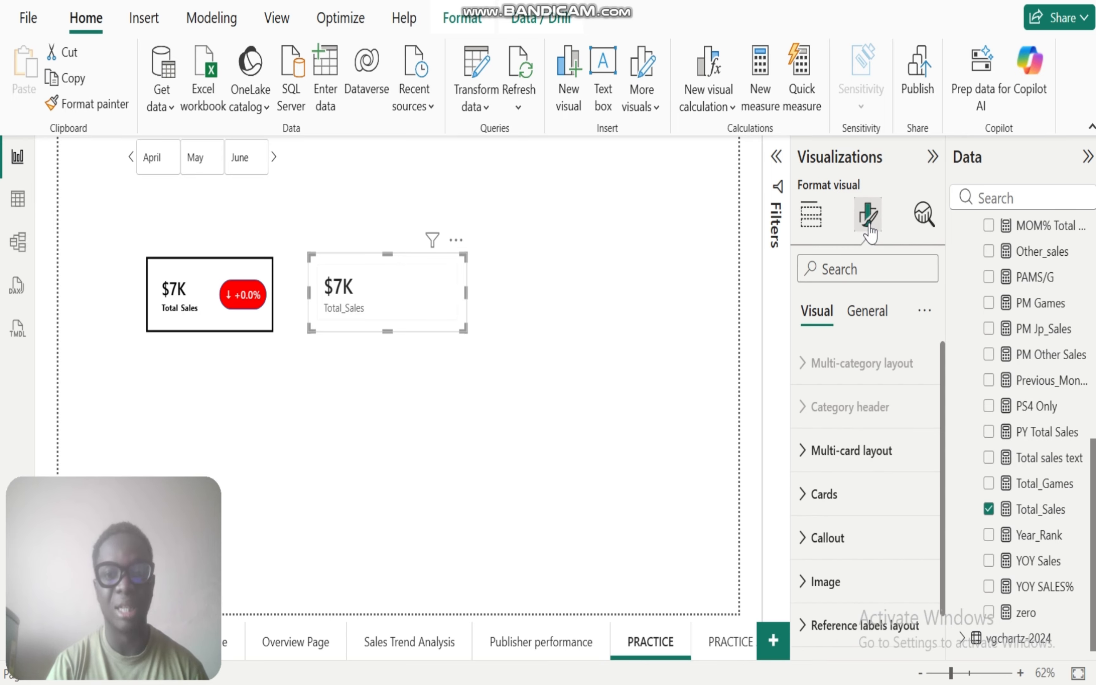
{"action": "left_click", "coordinate": [808, 455]}
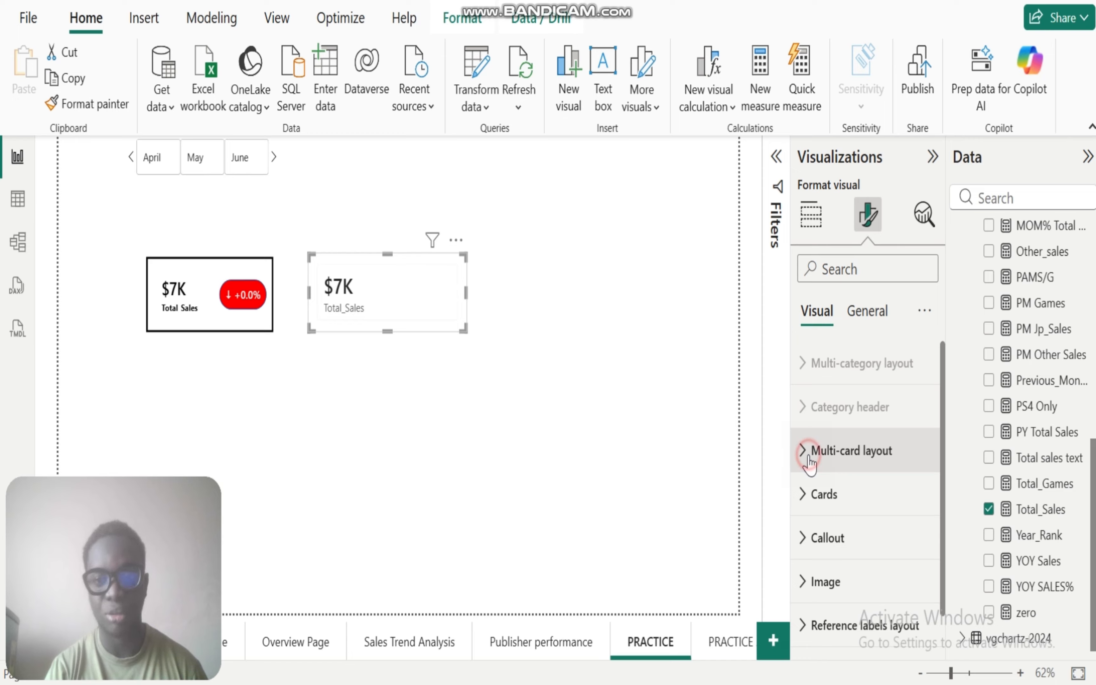
{"action": "left_click_drag", "start_coordinate": [942, 403], "coordinate": [947, 547]}
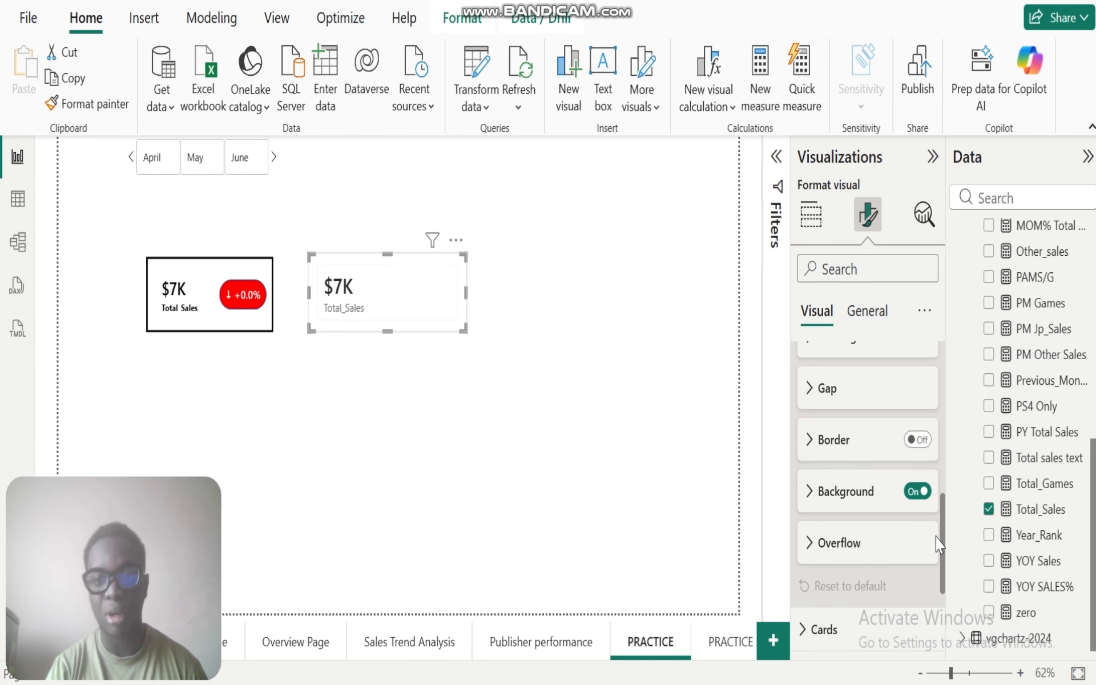
{"action": "left_click", "coordinate": [911, 496]}
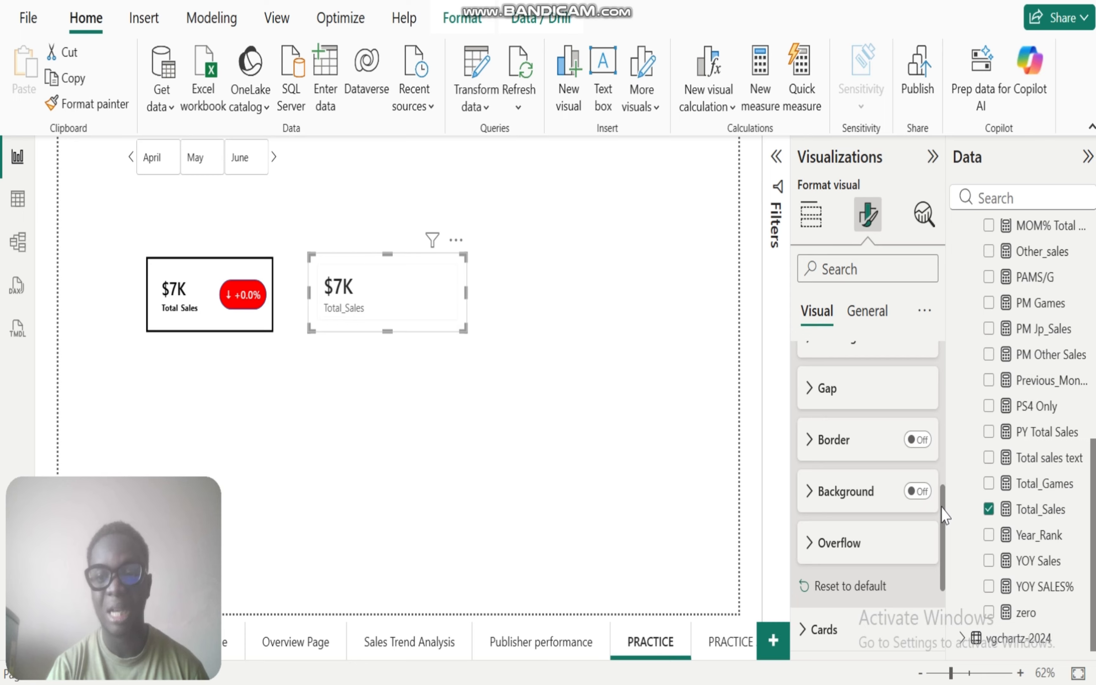
{"action": "left_click_drag", "start_coordinate": [941, 510], "coordinate": [934, 403]}
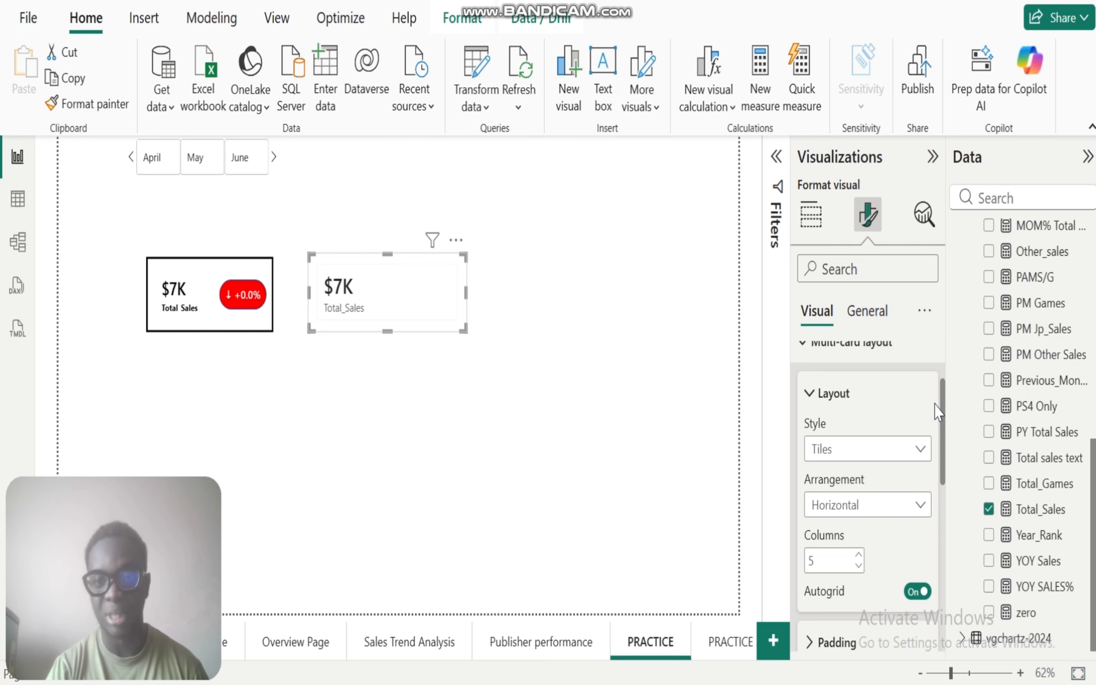
{"action": "left_click", "coordinate": [801, 343]}
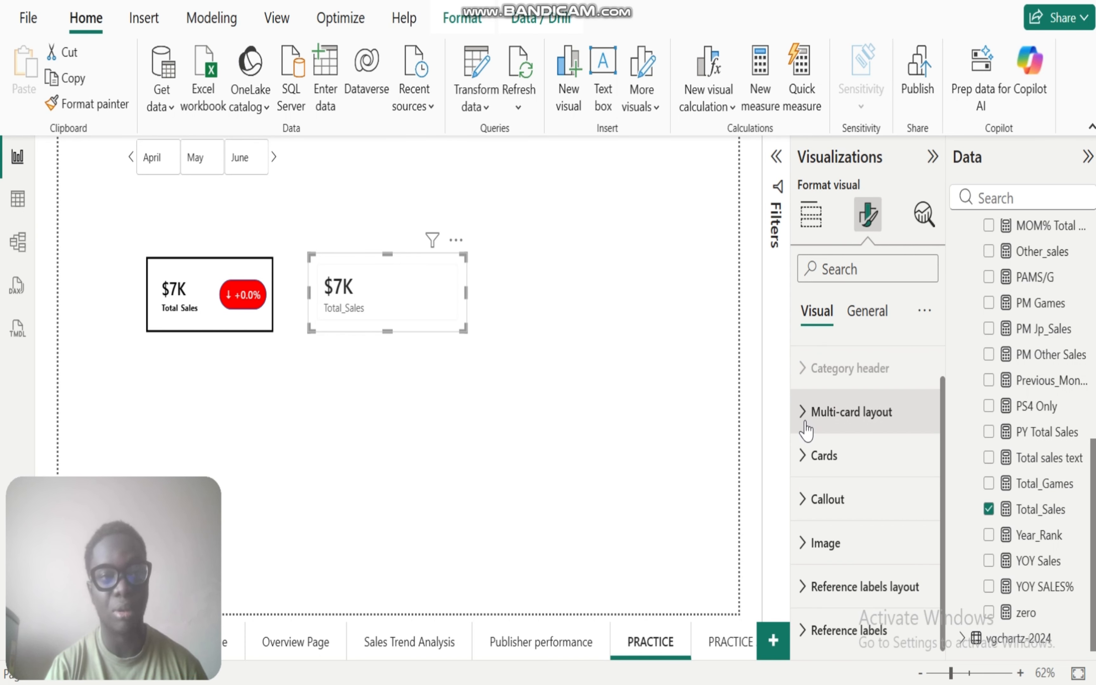
Step: Turn off the border, divider and background in the Cards formatting of the new Total_Sales card
{"action": "left_click", "coordinate": [800, 455]}
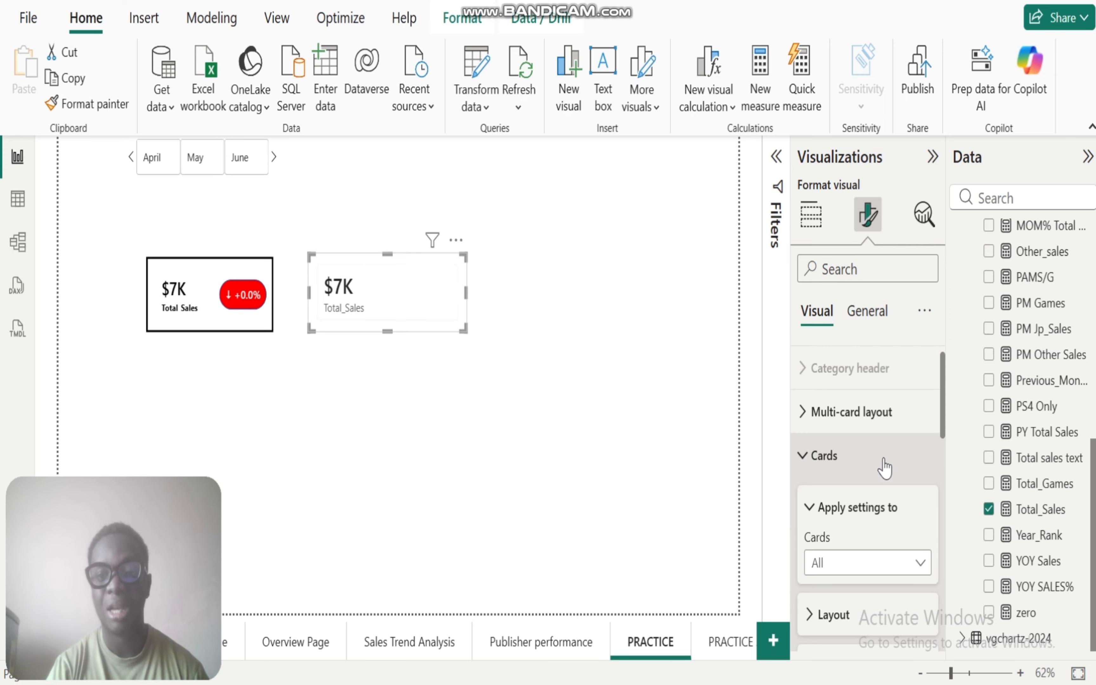
{"action": "left_click_drag", "start_coordinate": [943, 402], "coordinate": [947, 517]}
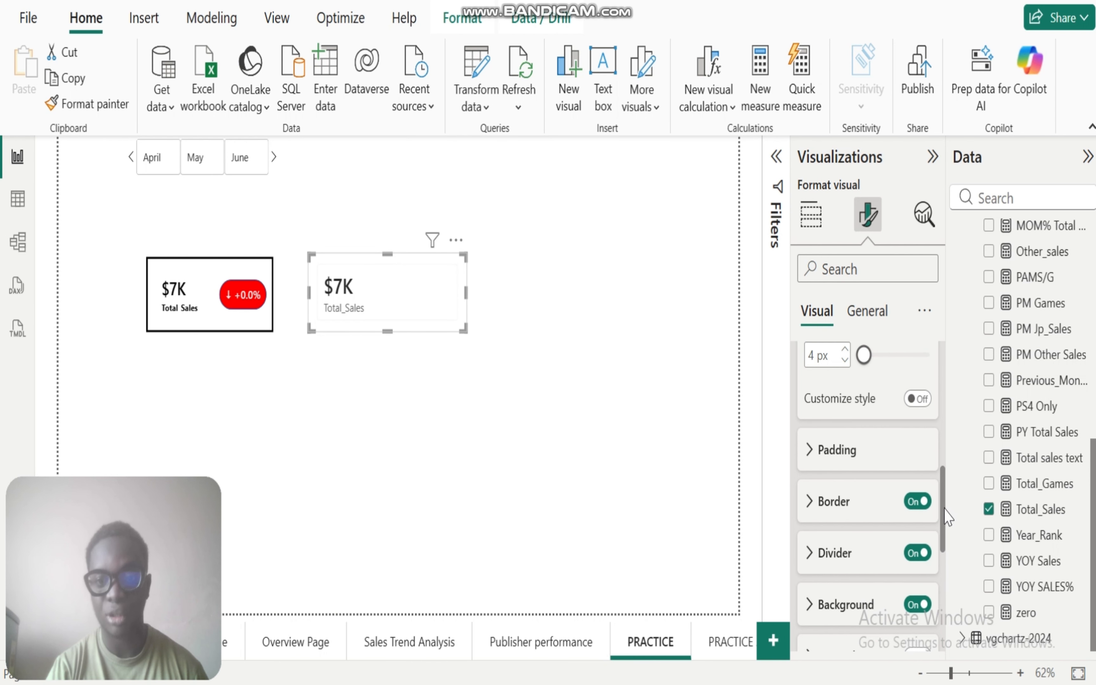
{"action": "left_click", "coordinate": [913, 502]}
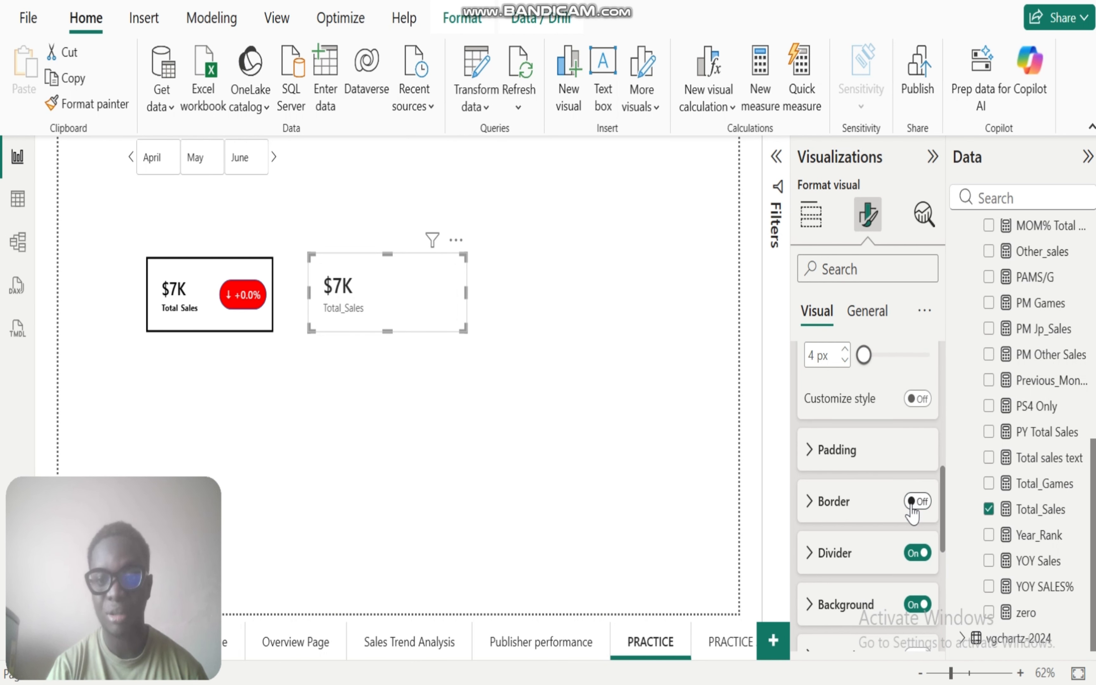
{"action": "left_click", "coordinate": [917, 554]}
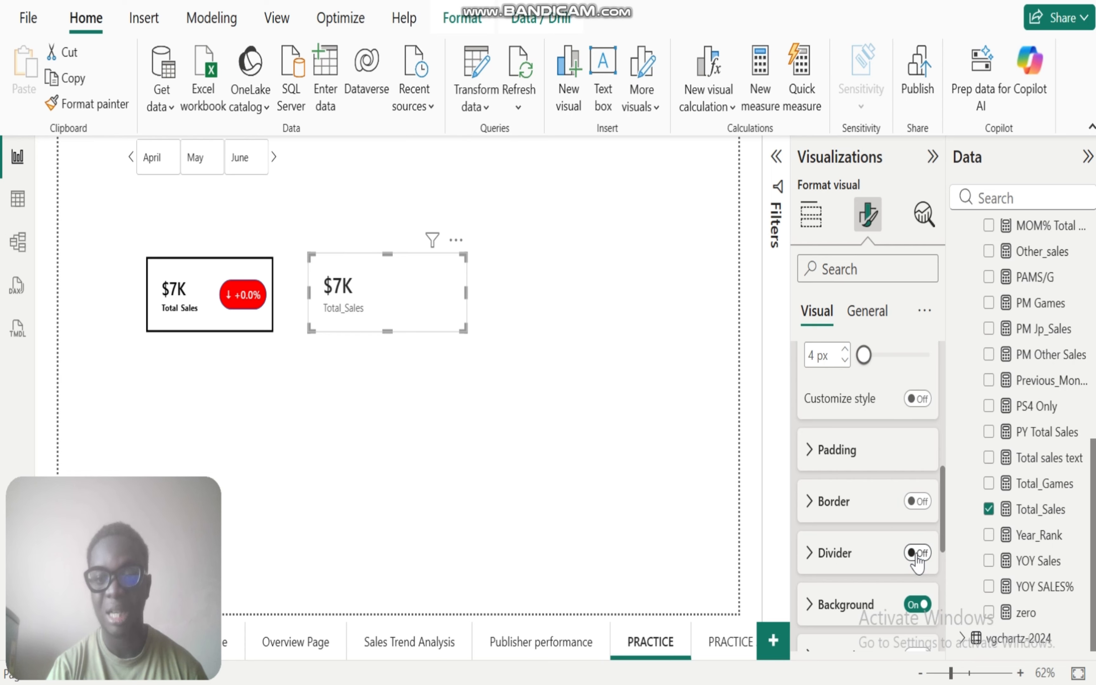
{"action": "left_click", "coordinate": [918, 605]}
{"action": "left_click_drag", "start_coordinate": [941, 498], "coordinate": [948, 367]}
{"action": "left_click", "coordinate": [805, 496]}
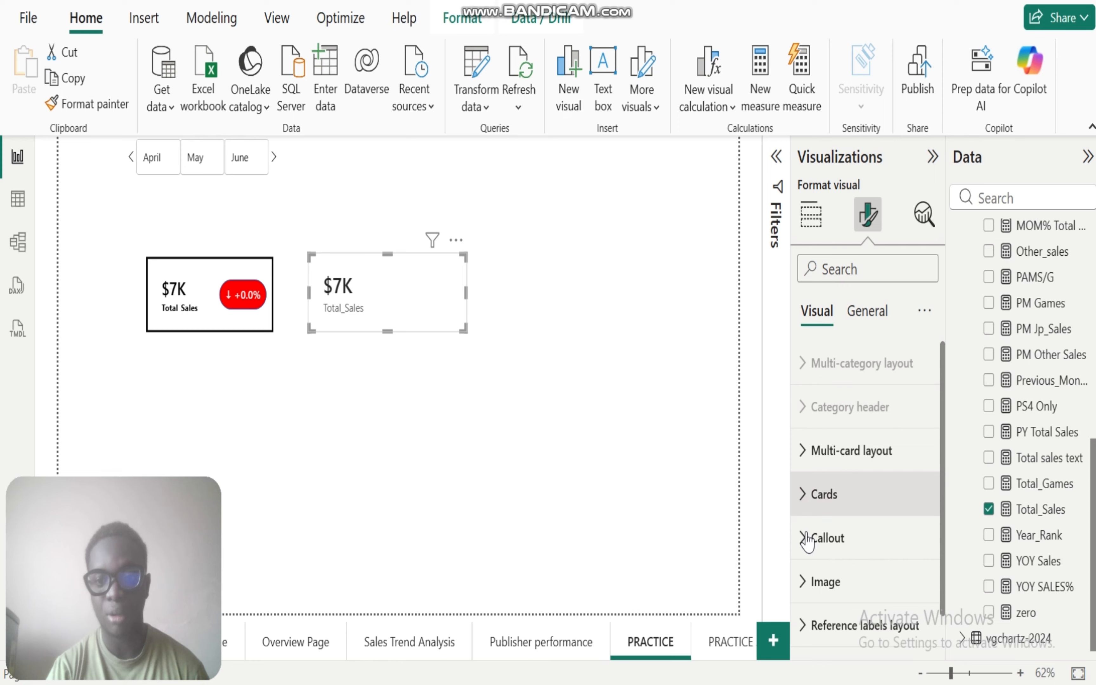
Step: Reduce the callout value's font size on the new Total_Sales card to 13
{"action": "left_click", "coordinate": [807, 541]}
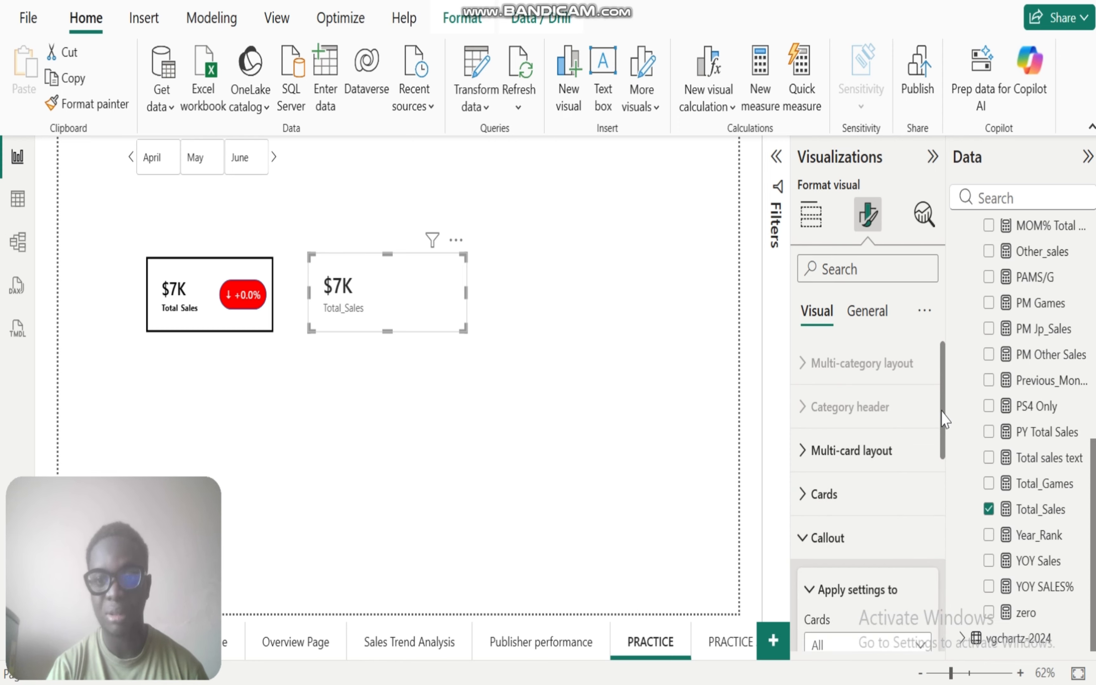
{"action": "left_click_drag", "start_coordinate": [942, 419], "coordinate": [945, 526]}
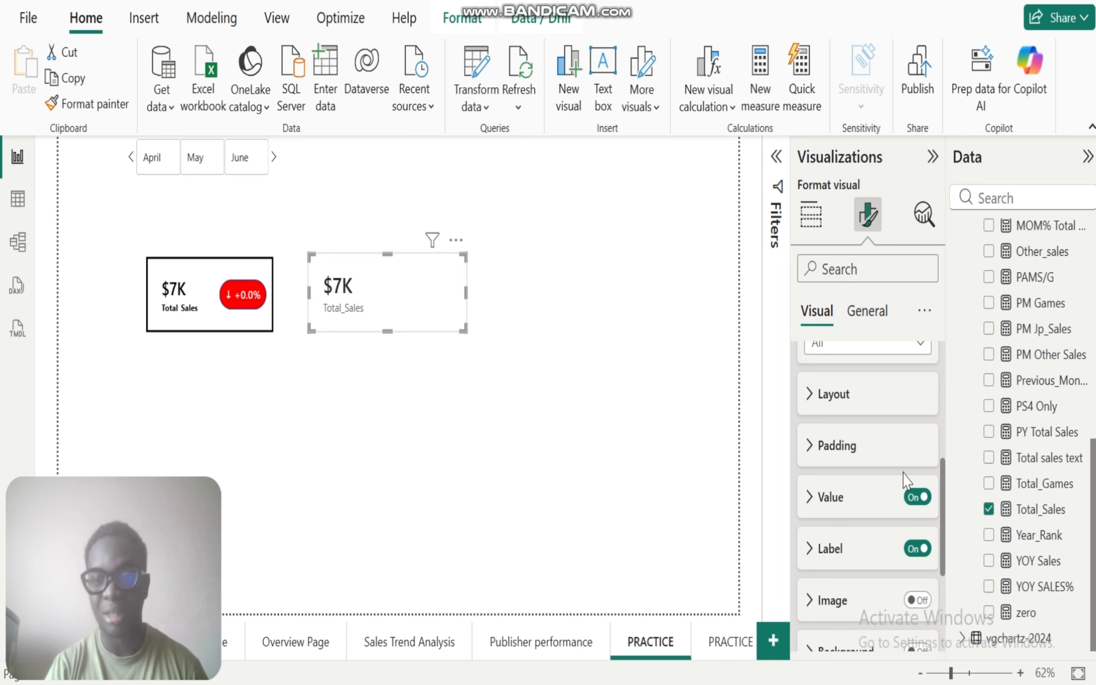
{"action": "left_click", "coordinate": [807, 498]}
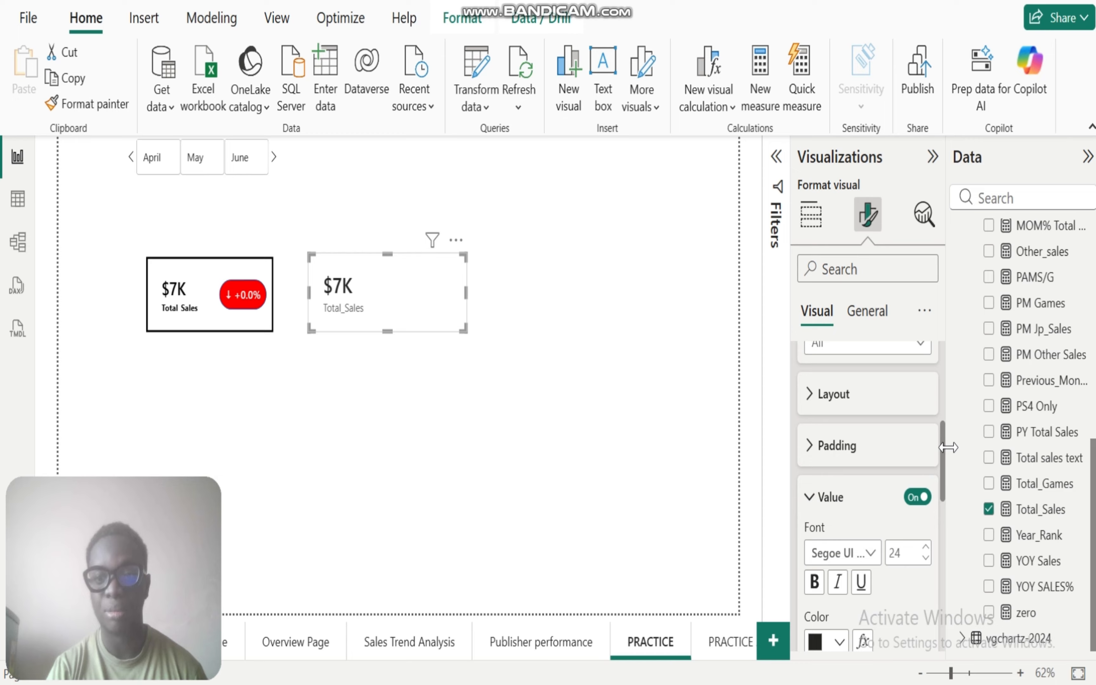
{"action": "left_click_drag", "start_coordinate": [946, 461], "coordinate": [946, 498]}
{"action": "left_click", "coordinate": [927, 431]}
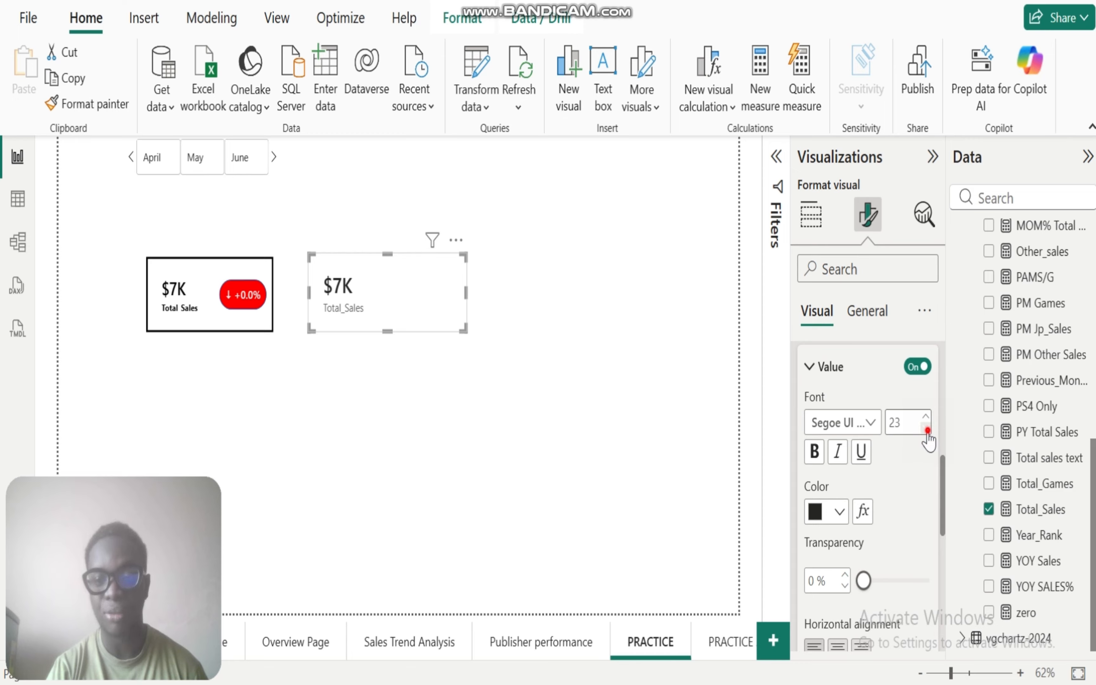
{"action": "left_click", "coordinate": [927, 431]}
{"action": "left_click", "coordinate": [927, 431]}
{"action": "left_click", "coordinate": [927, 432]}
{"action": "left_click", "coordinate": [927, 431]}
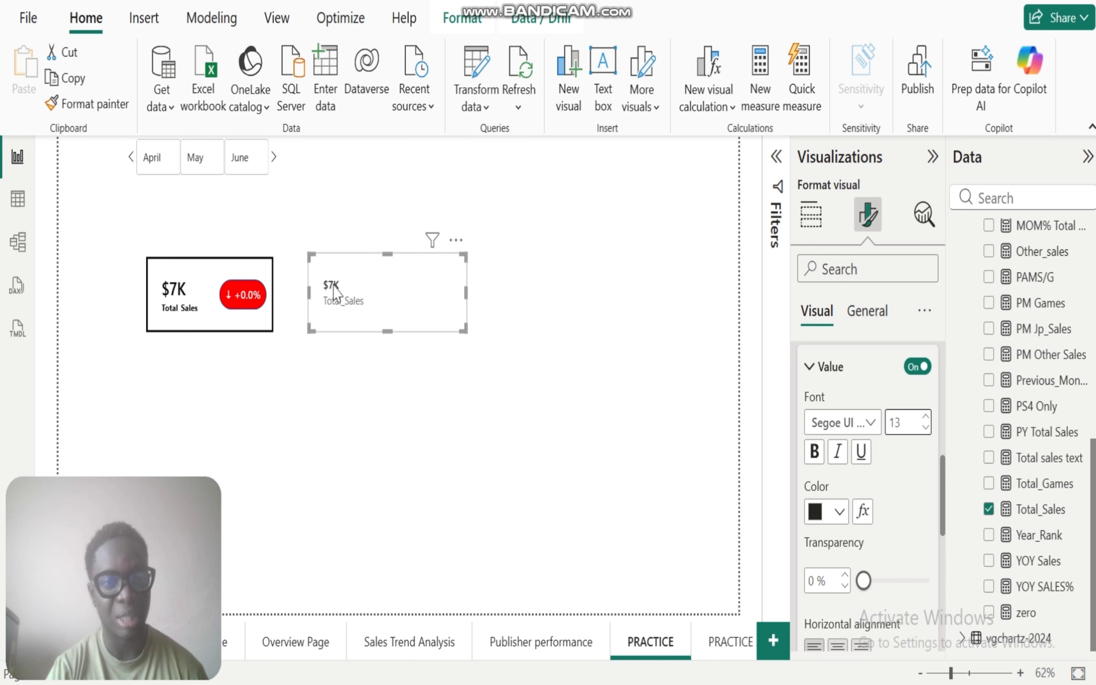
Step: Format the callout value in bold Times New Roman with black as its color
{"action": "left_click", "coordinate": [869, 416]}
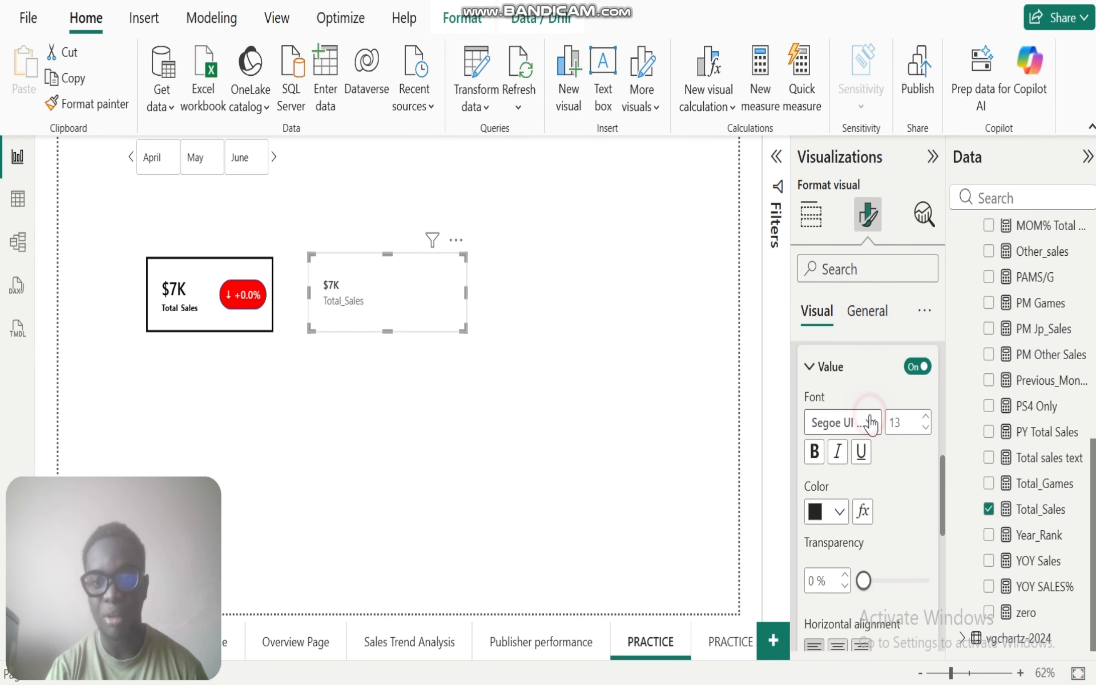
{"action": "left_click", "coordinate": [859, 339]}
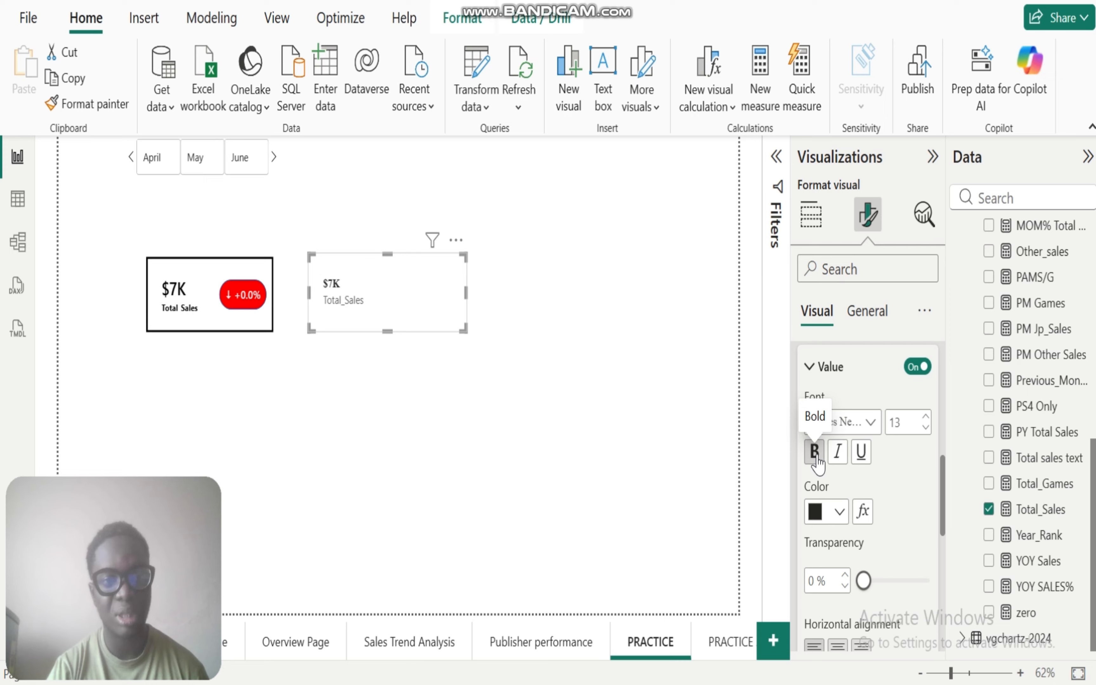
{"action": "left_click", "coordinate": [839, 512]}
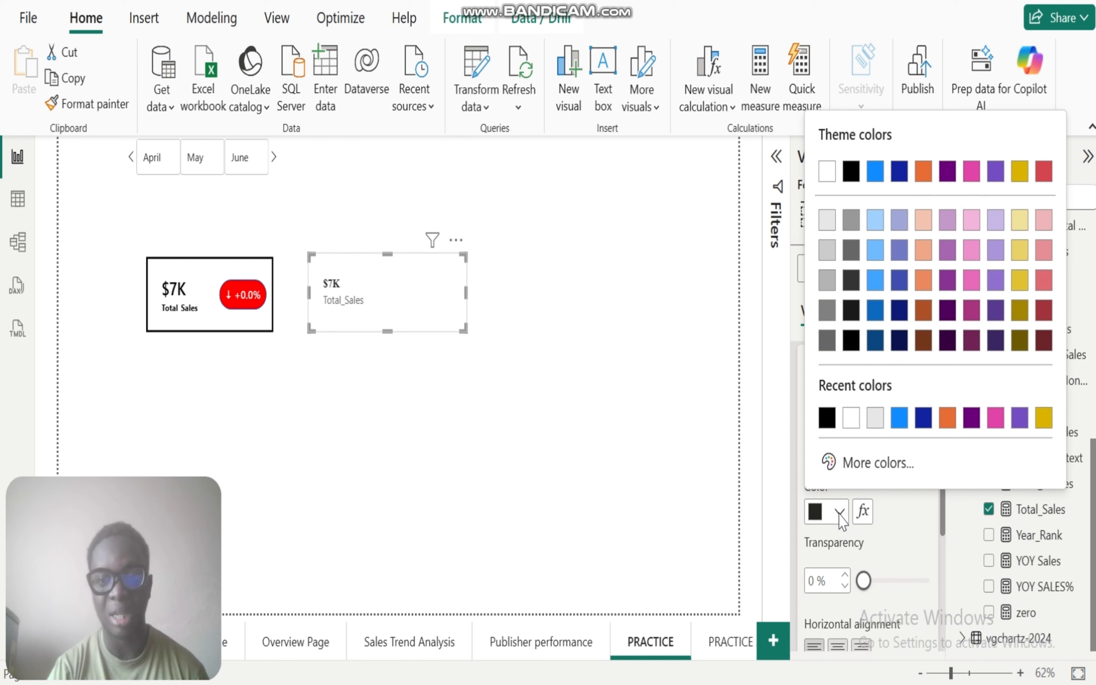
{"action": "left_click", "coordinate": [826, 419]}
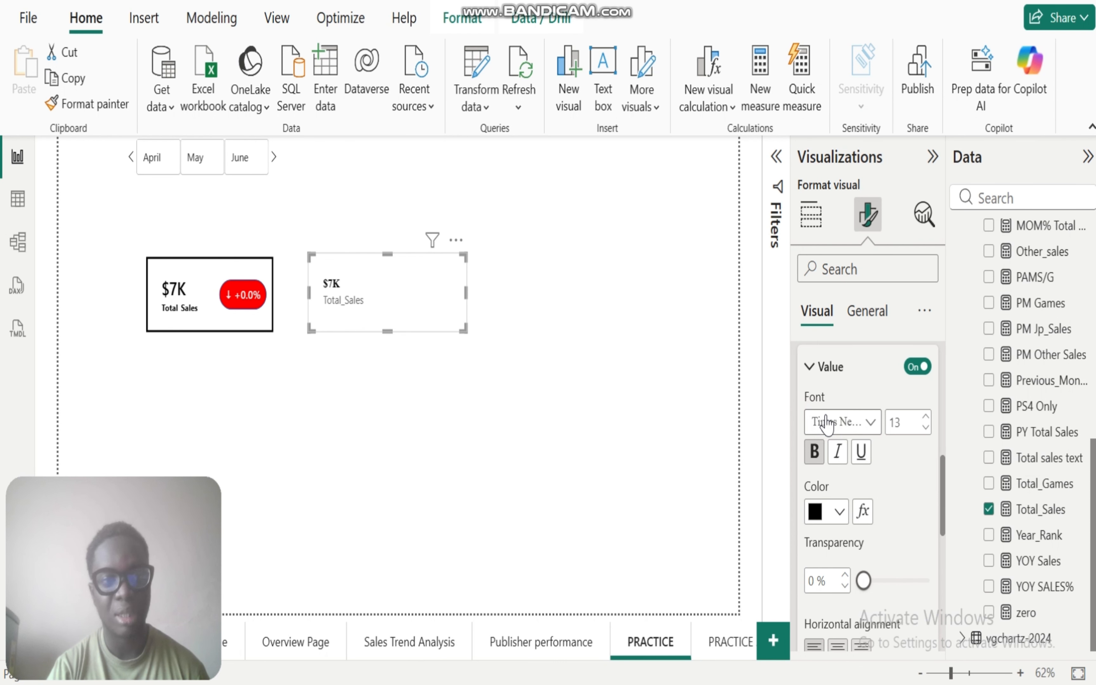
Step: Increase the callout value's font size to 20
{"action": "left_click", "coordinate": [924, 417]}
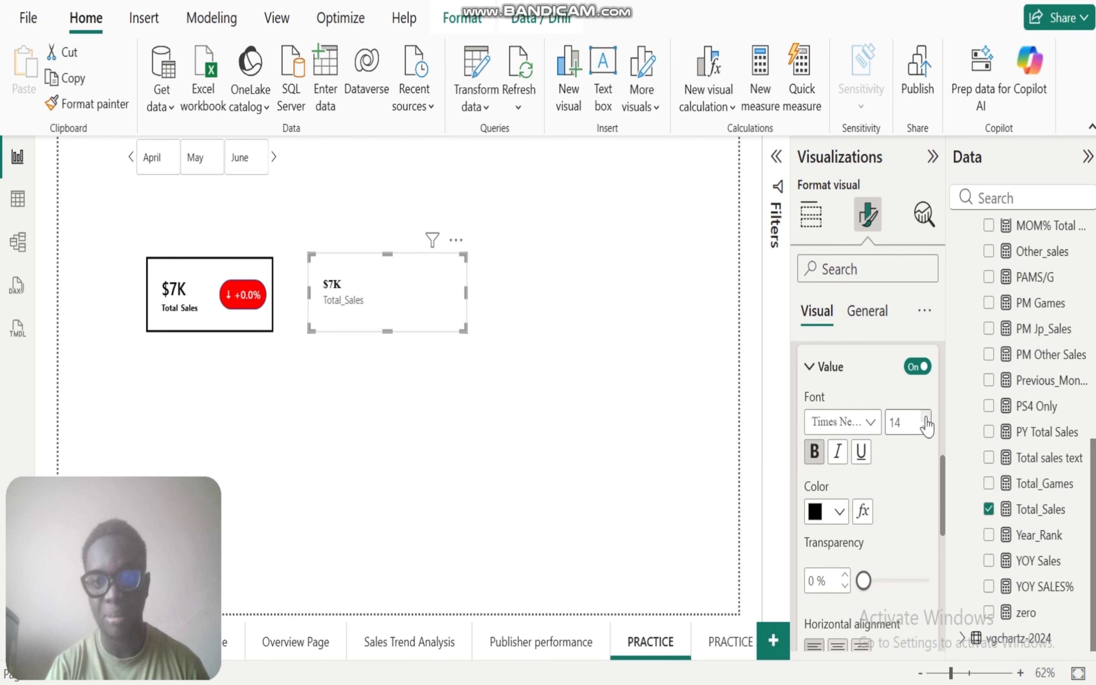
{"action": "left_click", "coordinate": [924, 418]}
{"action": "left_click", "coordinate": [924, 418]}
{"action": "left_click", "coordinate": [925, 417]}
{"action": "left_click", "coordinate": [924, 417]}
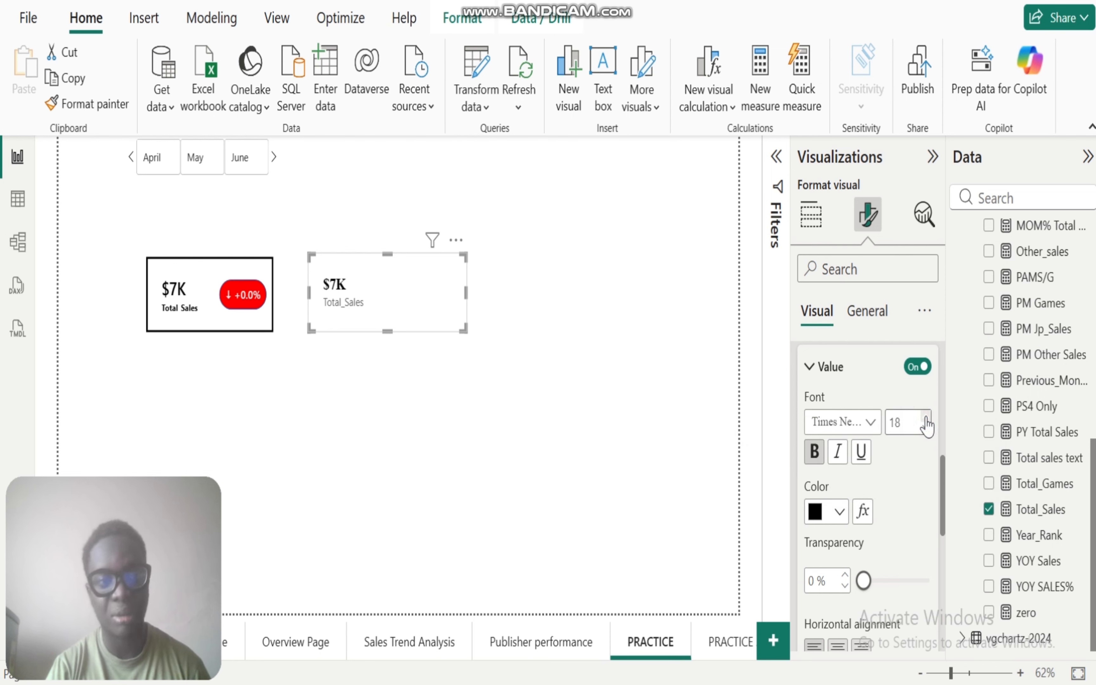
{"action": "left_click", "coordinate": [924, 418]}
{"action": "left_click", "coordinate": [925, 417]}
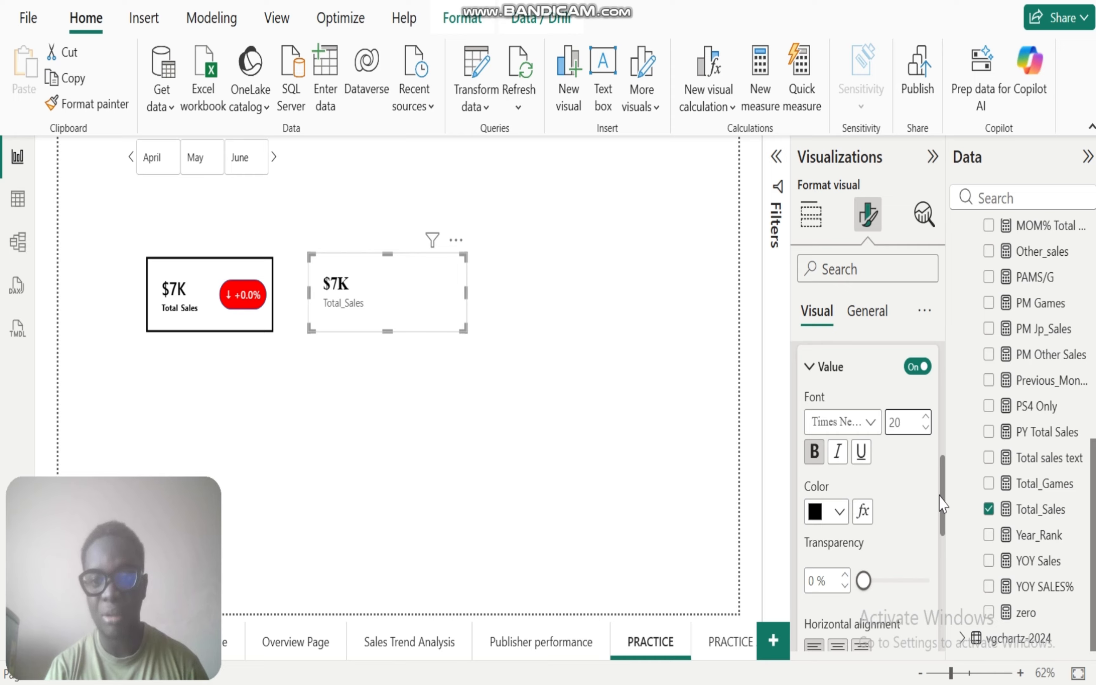
Step: Try center and right horizontal alignment on the callout value and return it to left alignment
{"action": "left_click_drag", "start_coordinate": [941, 502], "coordinate": [937, 535]}
{"action": "left_click", "coordinate": [839, 581]}
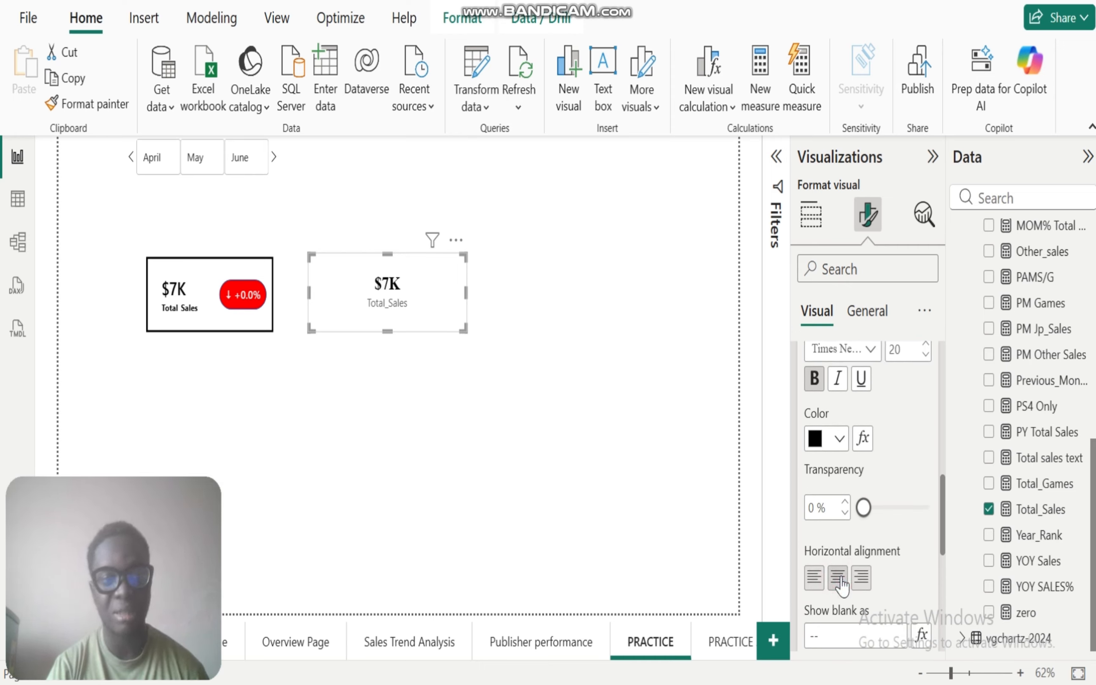
{"action": "left_click", "coordinate": [815, 578]}
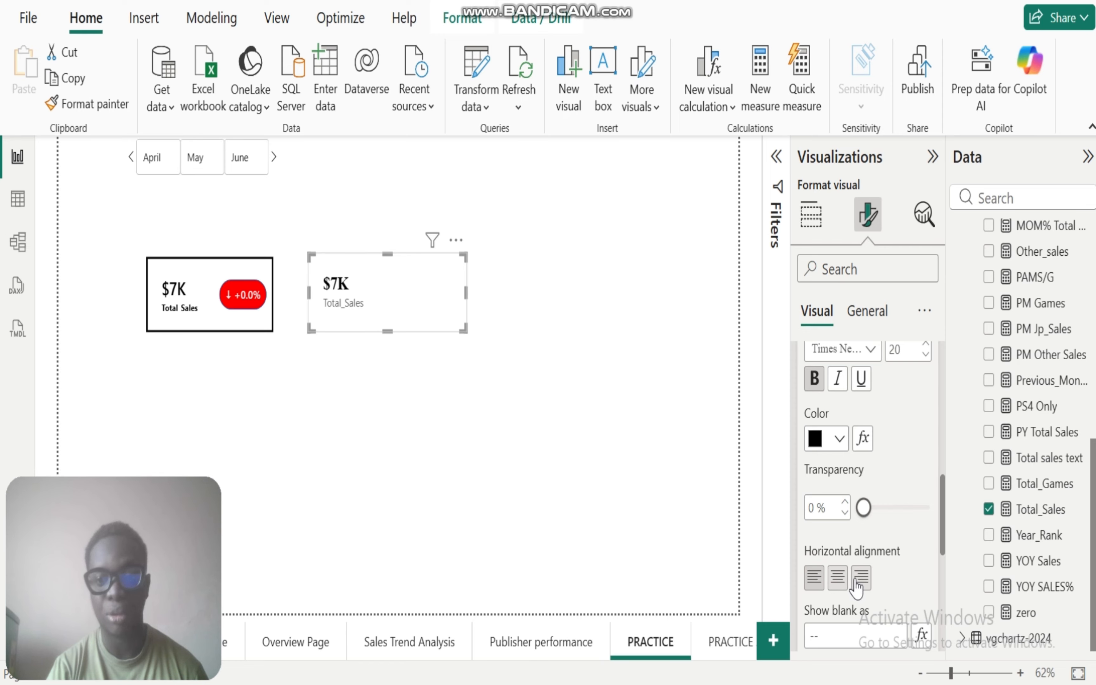
{"action": "left_click", "coordinate": [857, 579]}
{"action": "left_click", "coordinate": [820, 580]}
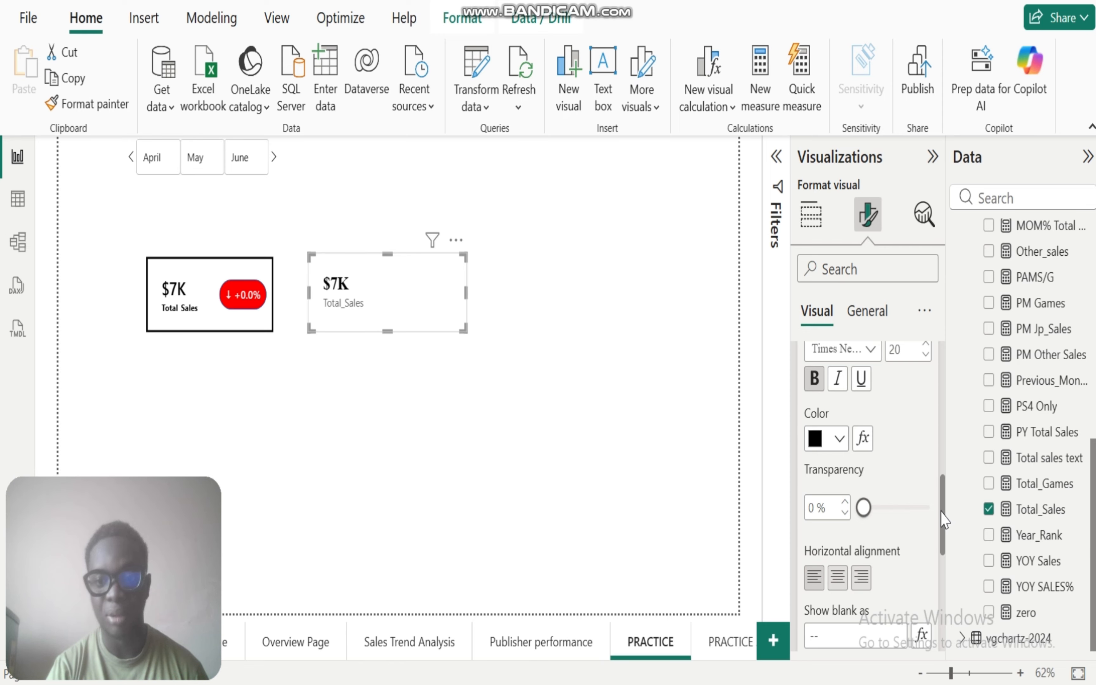
Step: Format the callout label of the new Total_Sales card at font size 10, in bold and black
{"action": "scroll", "coordinate": [943, 520], "scroll_direction": "down", "scroll_amount": 5}
{"action": "left_click", "coordinate": [808, 438]}
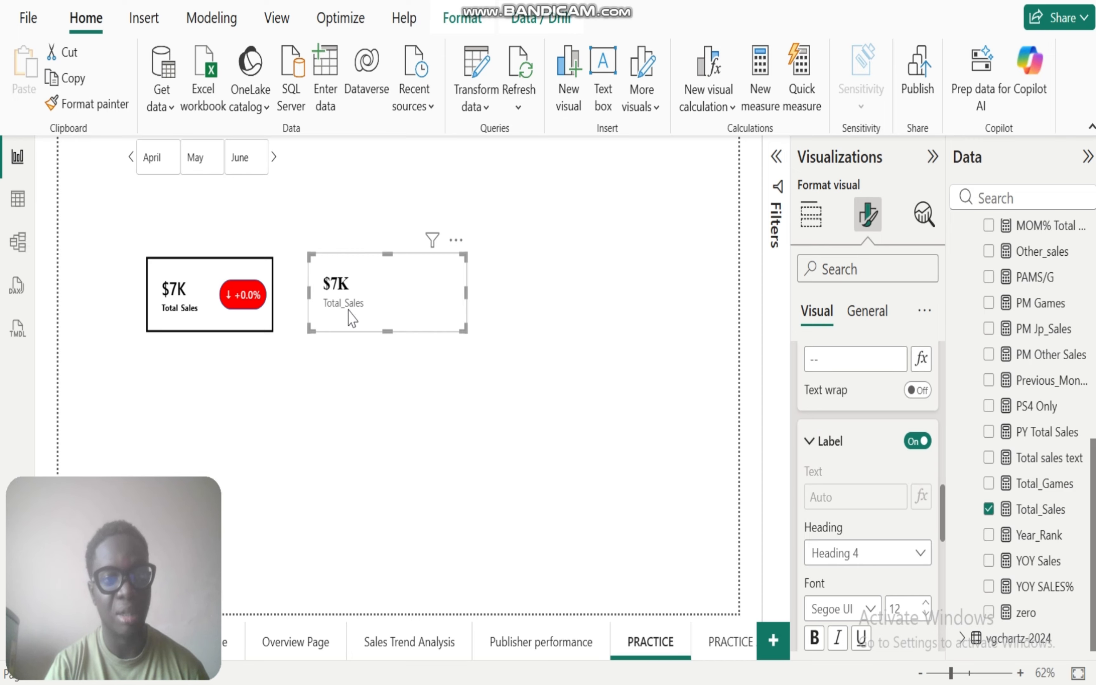
{"action": "left_click", "coordinate": [925, 615]}
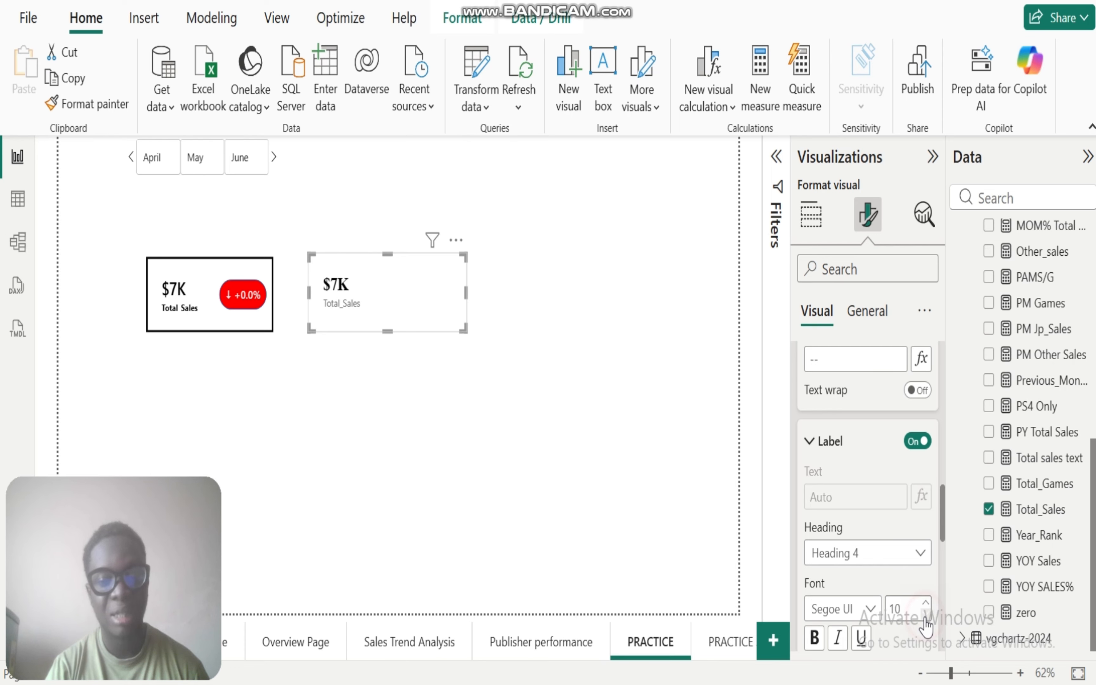
{"action": "left_click", "coordinate": [815, 639]}
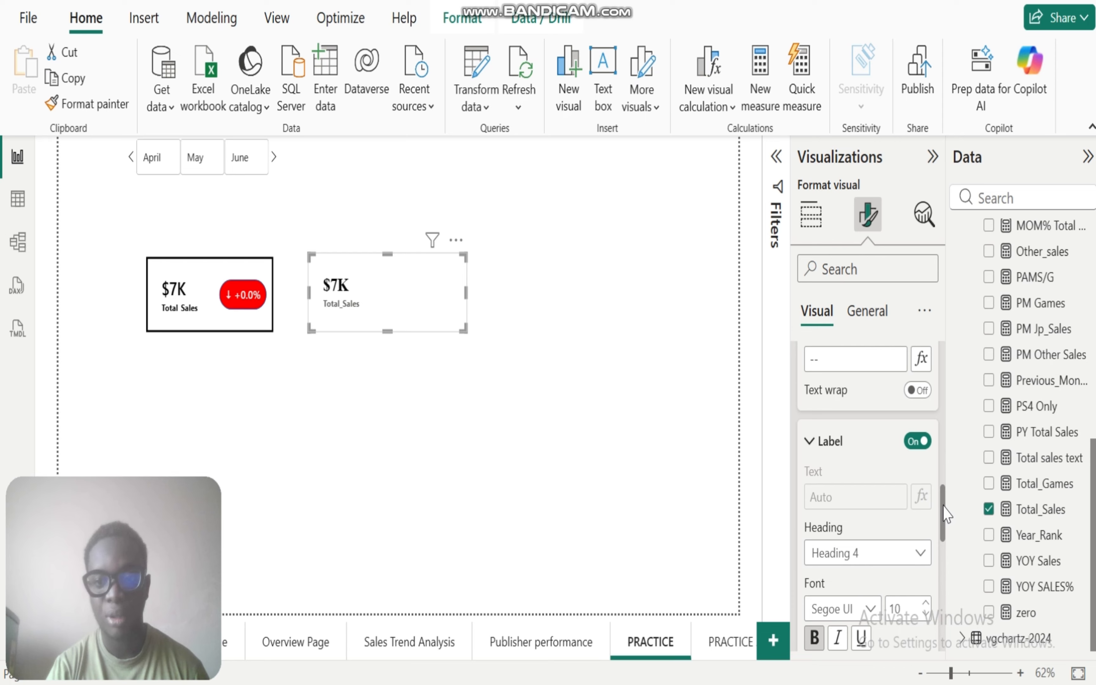
{"action": "left_click_drag", "start_coordinate": [945, 522], "coordinate": [946, 560]}
{"action": "left_click", "coordinate": [840, 488]}
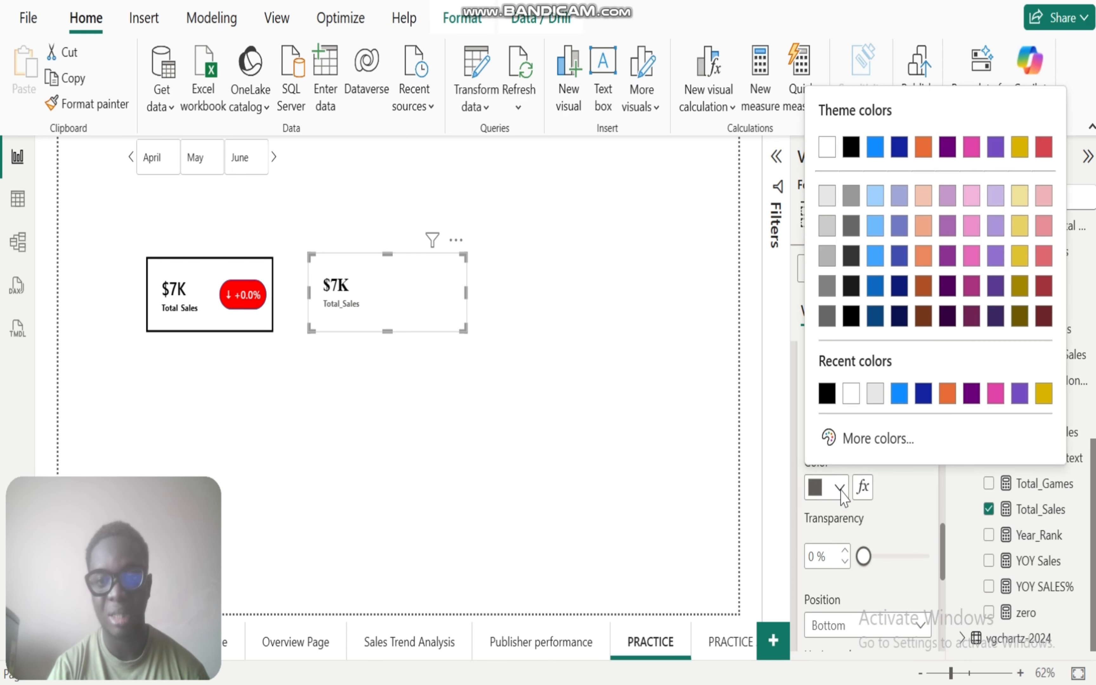
{"action": "left_click", "coordinate": [826, 392]}
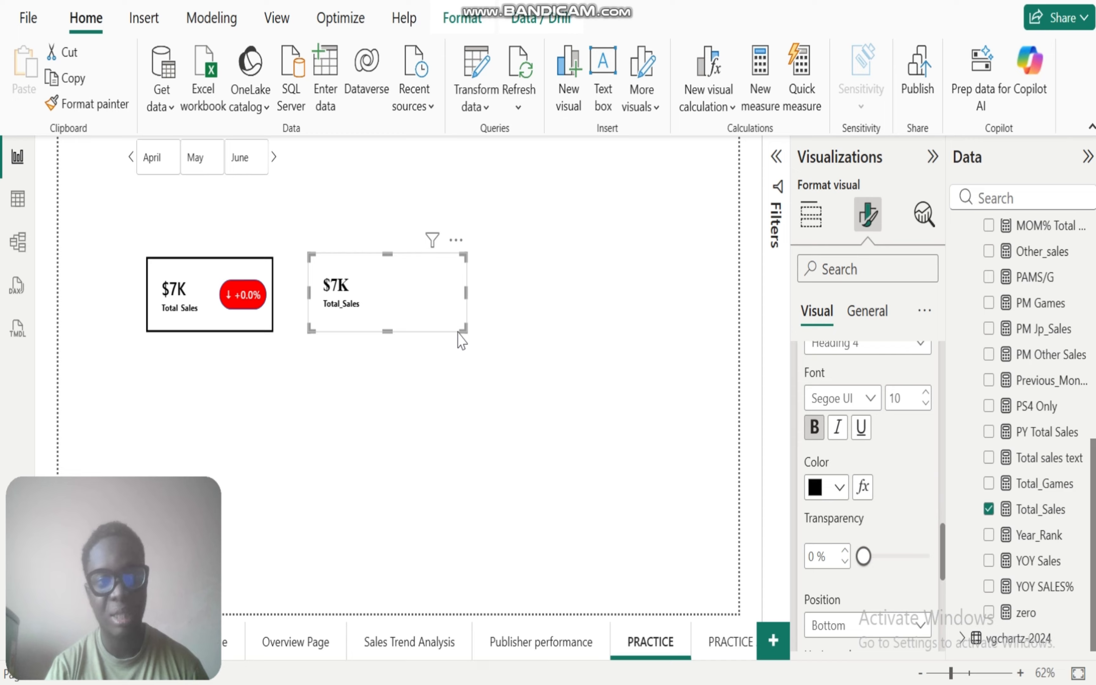
Step: Shrink the new Total_Sales card and place it on the empty canvas area below and beside the existing KPI card
{"action": "left_click_drag", "start_coordinate": [463, 326], "coordinate": [491, 411]}
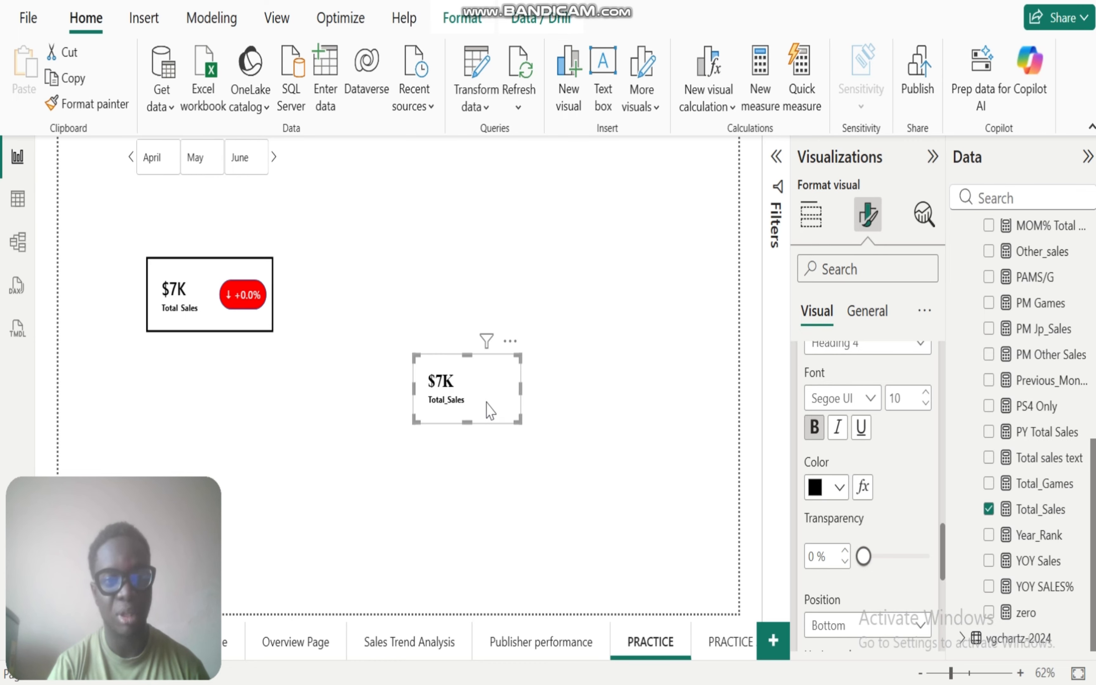
{"action": "left_click", "coordinate": [598, 442]}
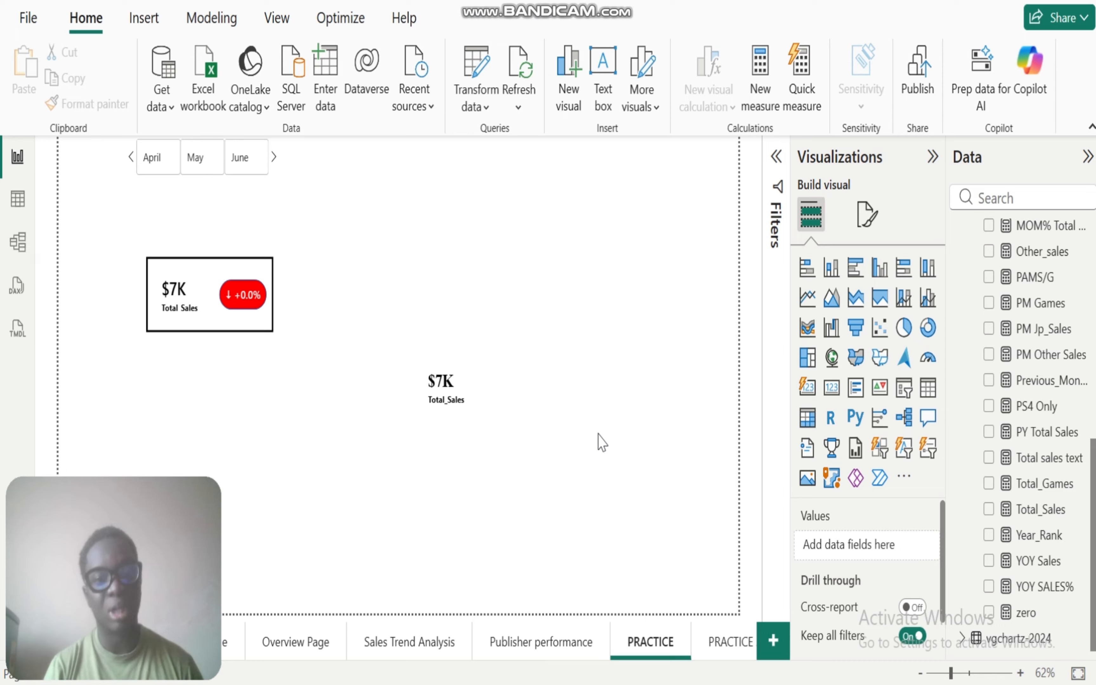
Step: Turn on the visual border of the new Total_Sales card and color it black
{"action": "left_click", "coordinate": [439, 390]}
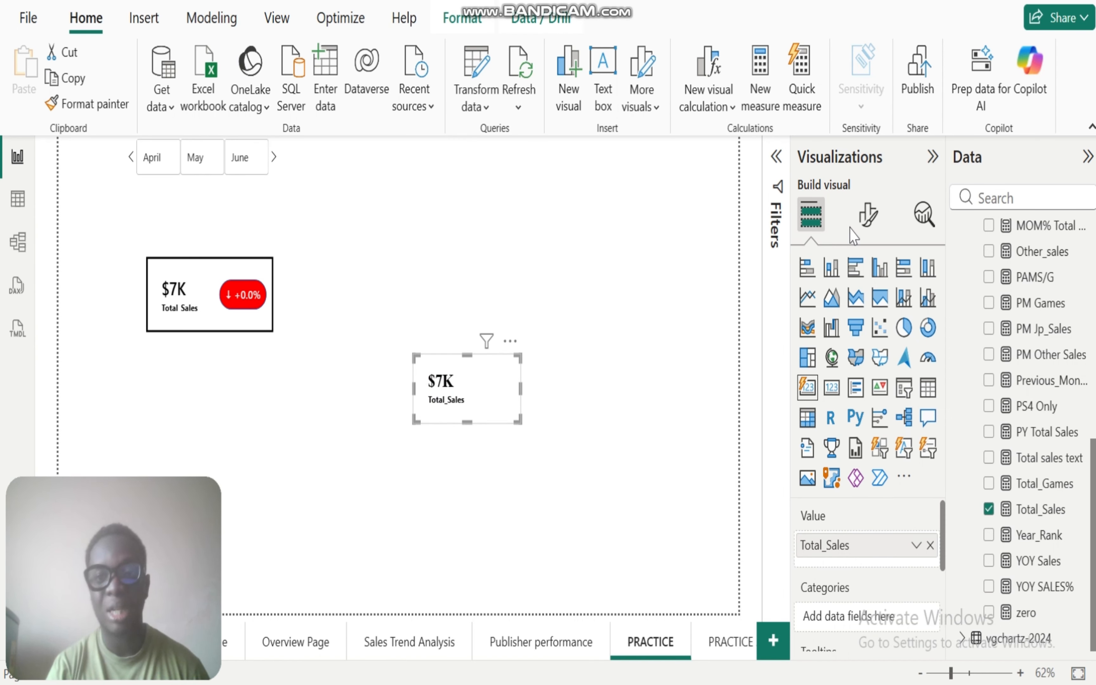
{"action": "left_click", "coordinate": [867, 213]}
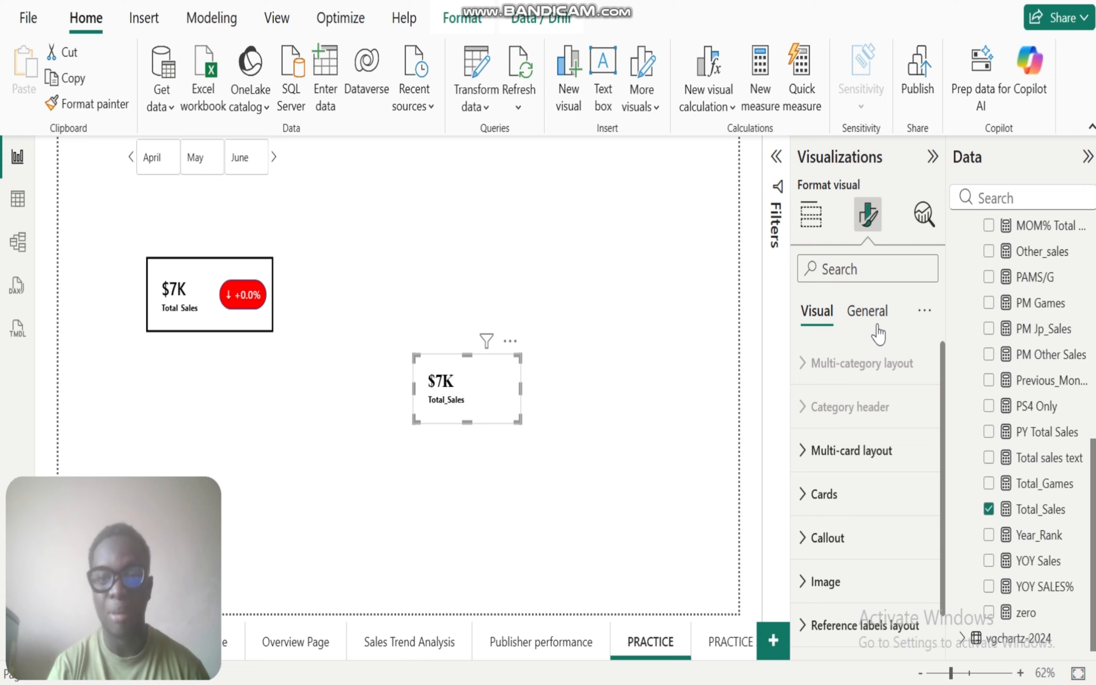
{"action": "left_click", "coordinate": [866, 311]}
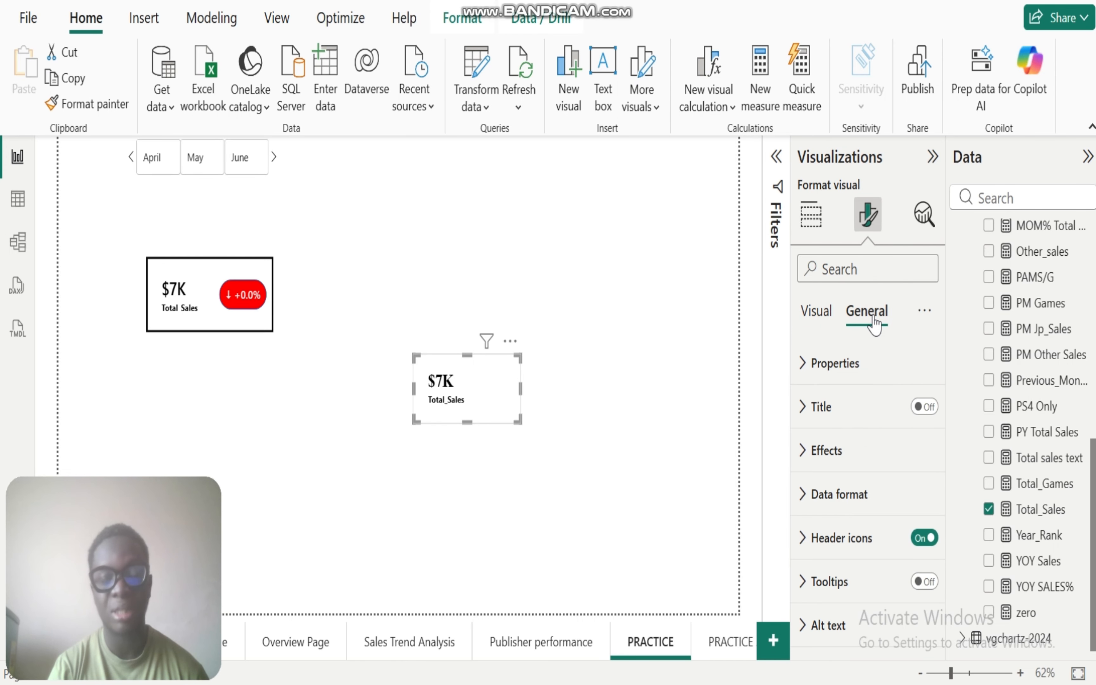
{"action": "left_click", "coordinate": [804, 450]}
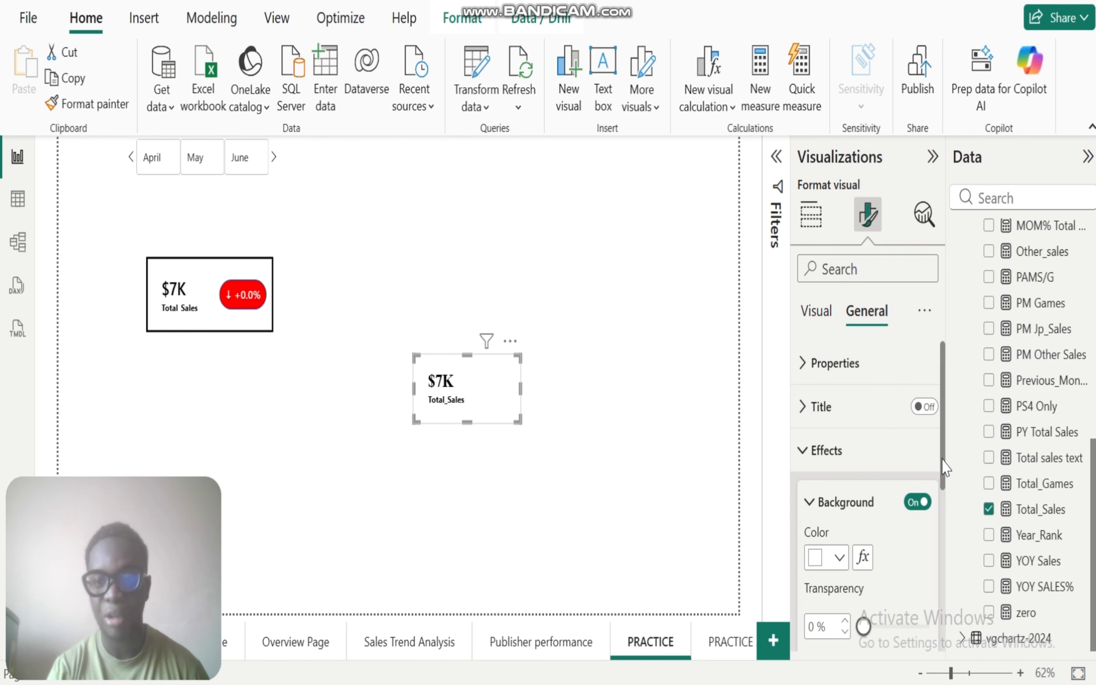
{"action": "left_click_drag", "start_coordinate": [944, 467], "coordinate": [938, 508]}
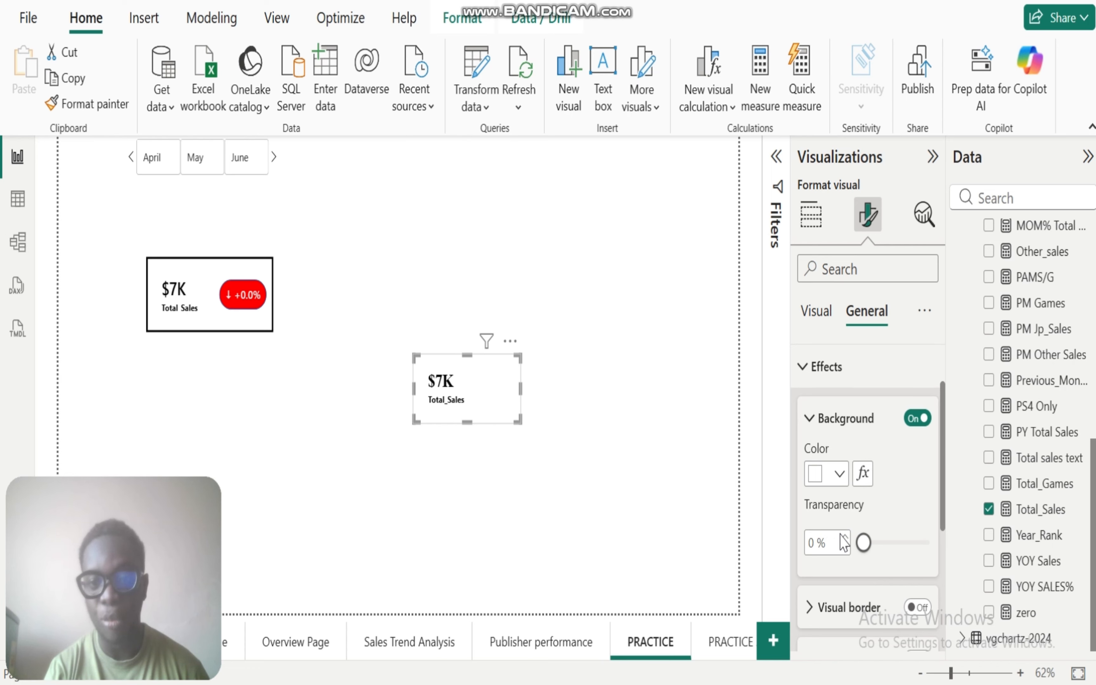
{"action": "left_click_drag", "start_coordinate": [942, 450], "coordinate": [938, 523]}
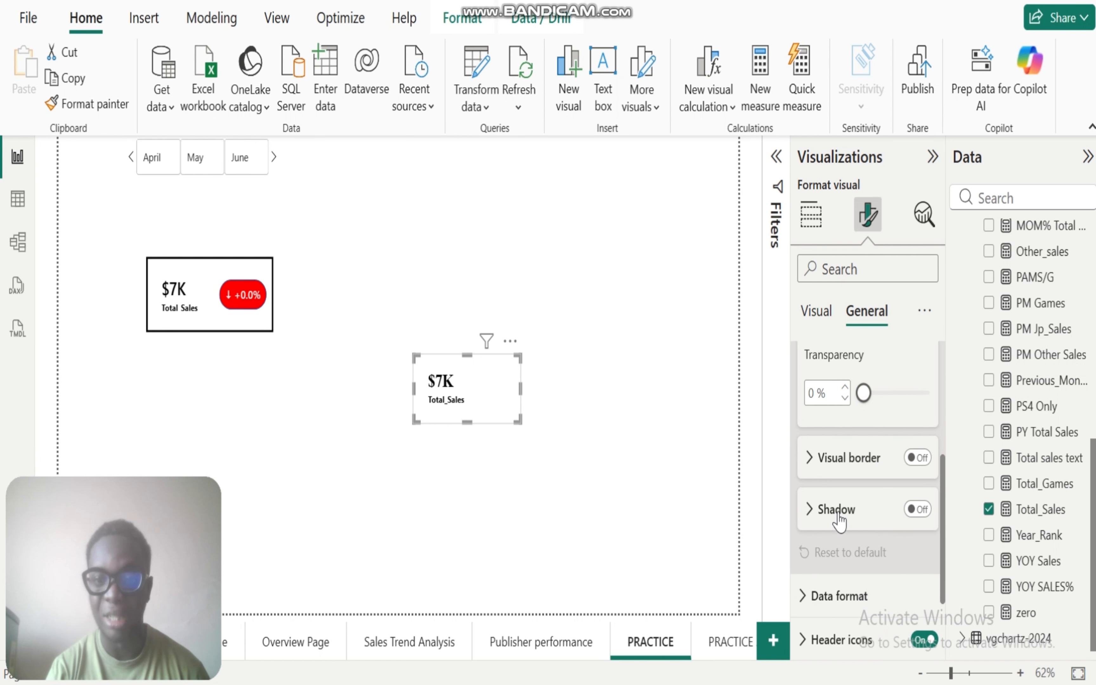
{"action": "left_click", "coordinate": [916, 458]}
{"action": "left_click", "coordinate": [809, 460]}
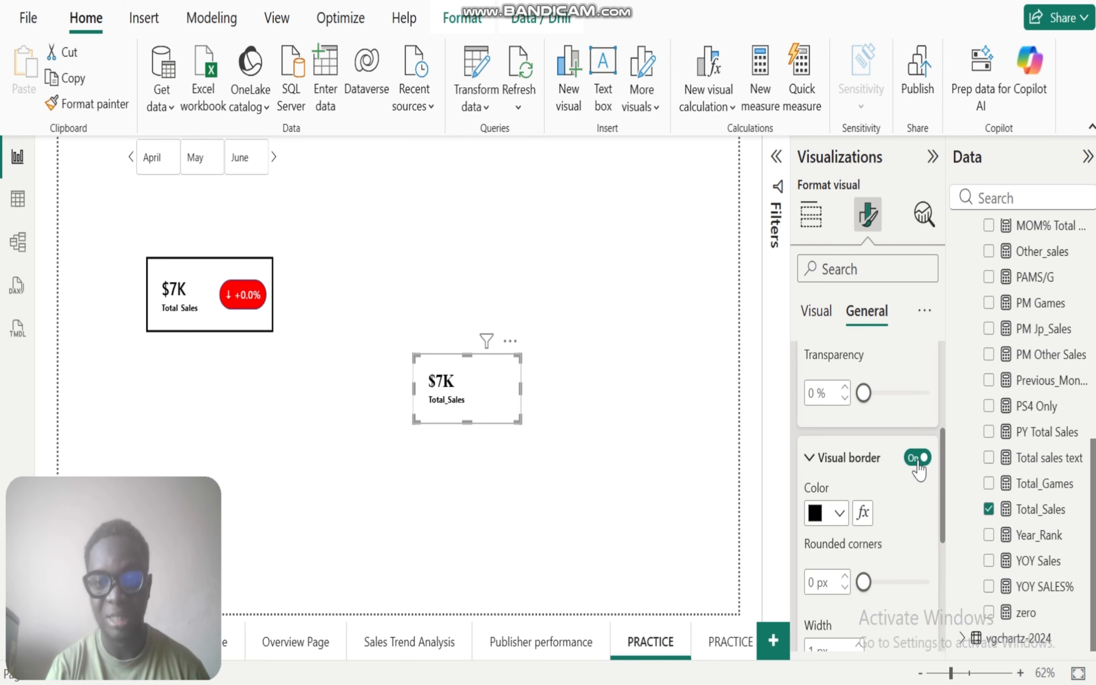
{"action": "left_click_drag", "start_coordinate": [944, 472], "coordinate": [945, 514]}
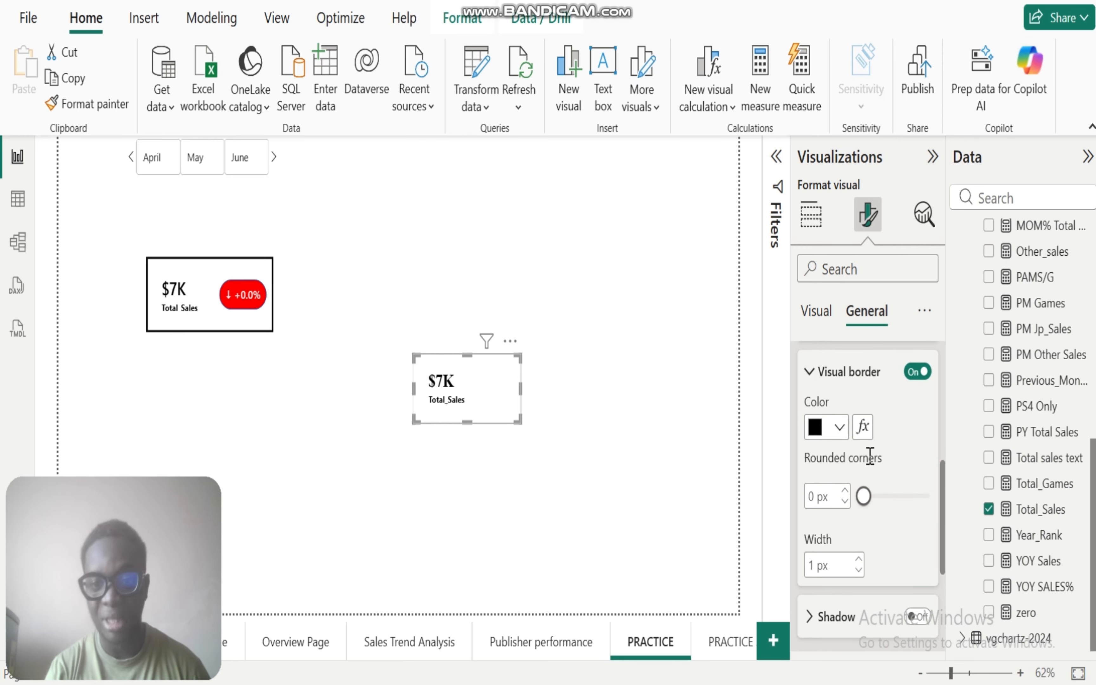
{"action": "left_click", "coordinate": [837, 430]}
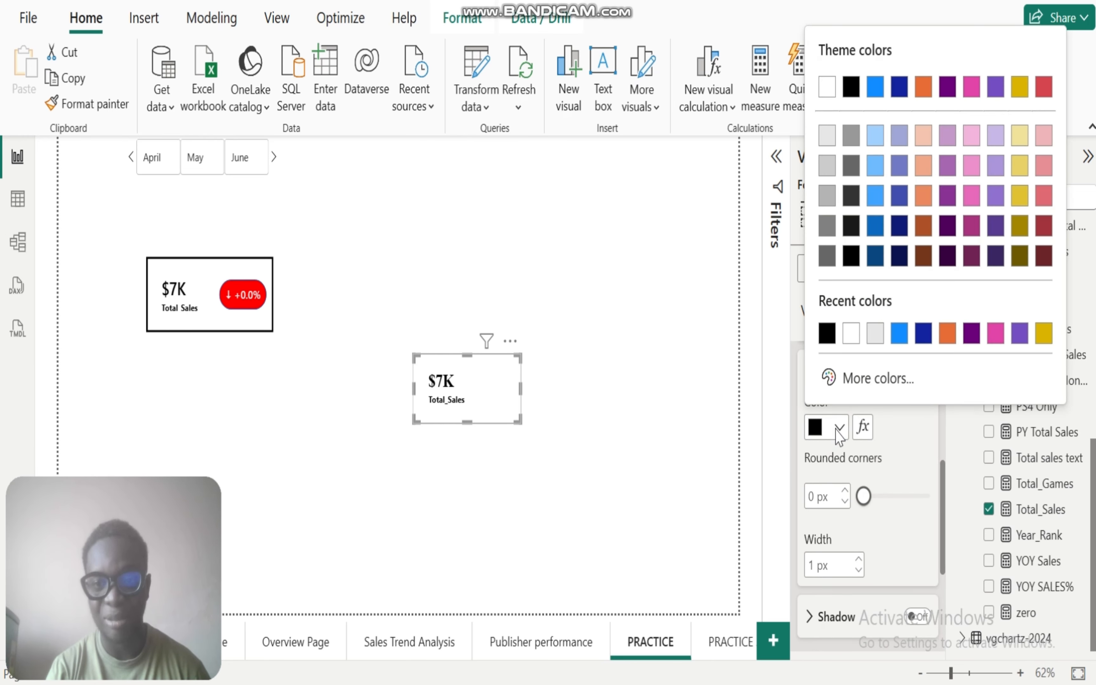
{"action": "left_click", "coordinate": [824, 330]}
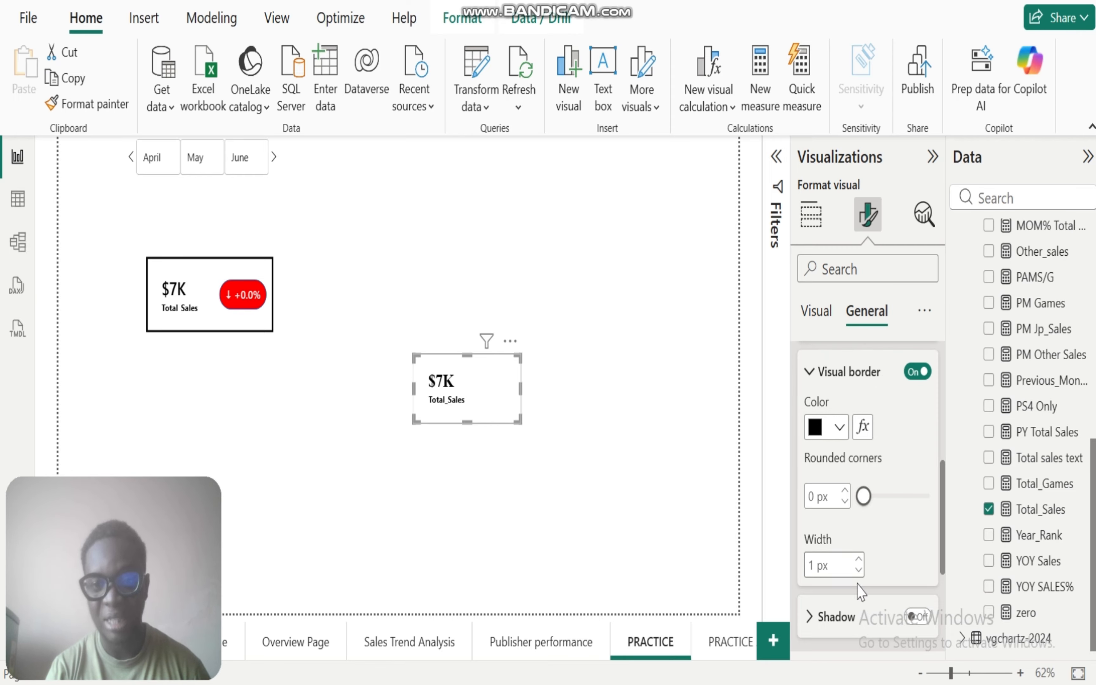
Step: Set the card's visual border width to 3 px and widen the card slightly
{"action": "left_click", "coordinate": [858, 558]}
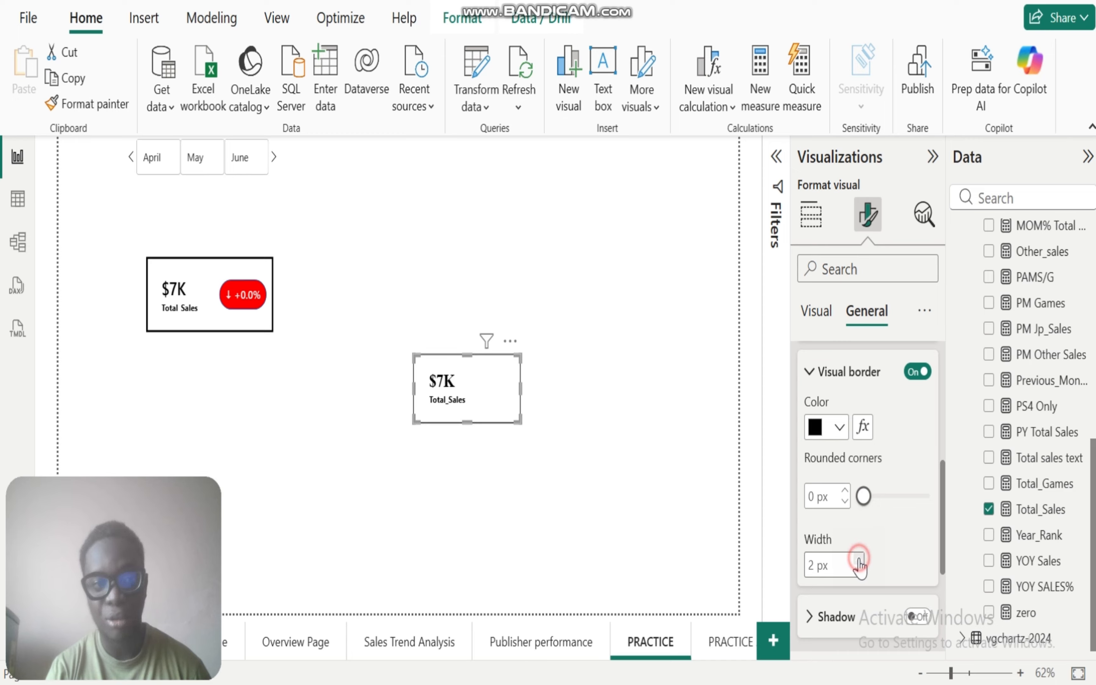
{"action": "left_click", "coordinate": [858, 560]}
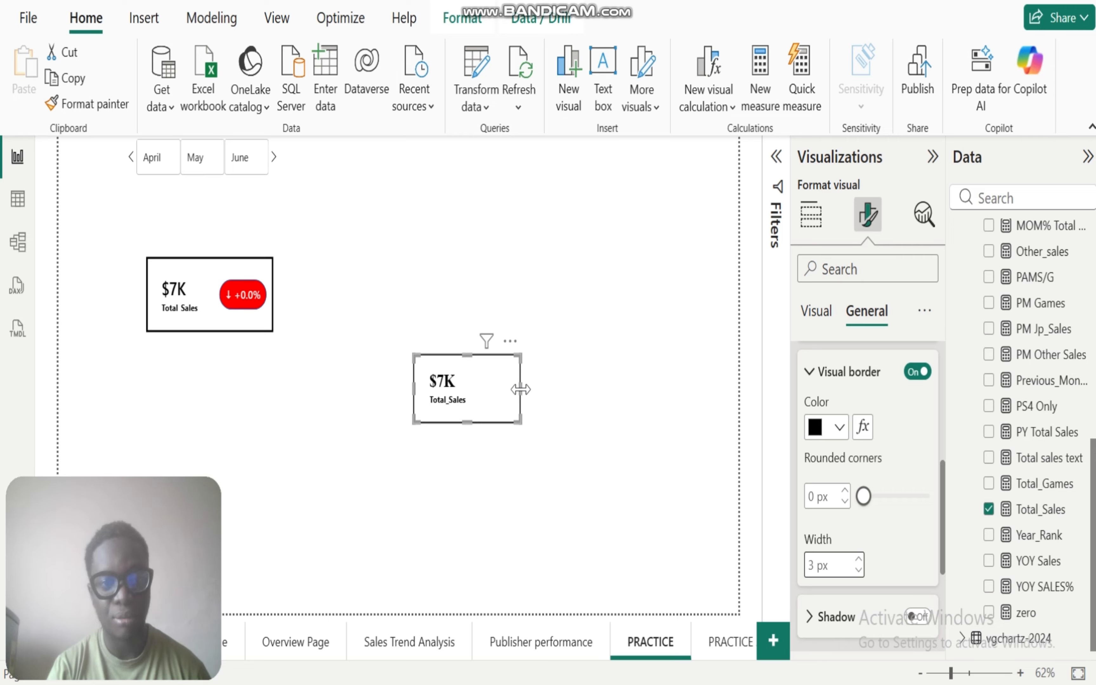
{"action": "left_click_drag", "start_coordinate": [520, 389], "coordinate": [536, 389]}
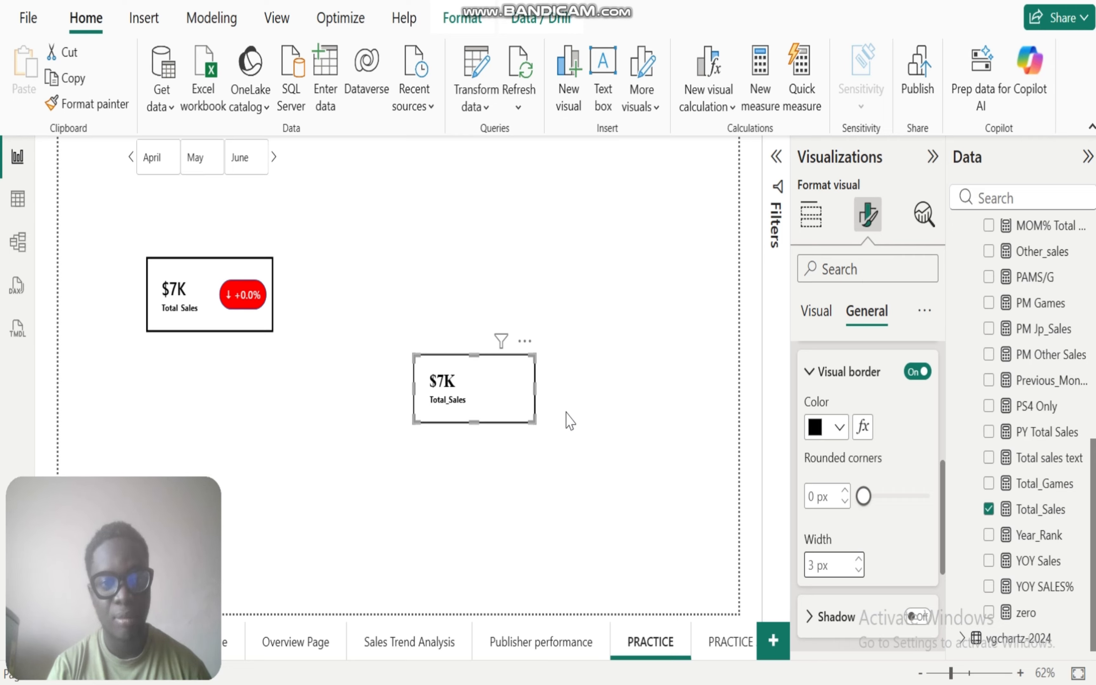
Step: Filter the page to June with the month slicer to compare both Total Sales cards, and clear the filter again
{"action": "left_click", "coordinate": [570, 421]}
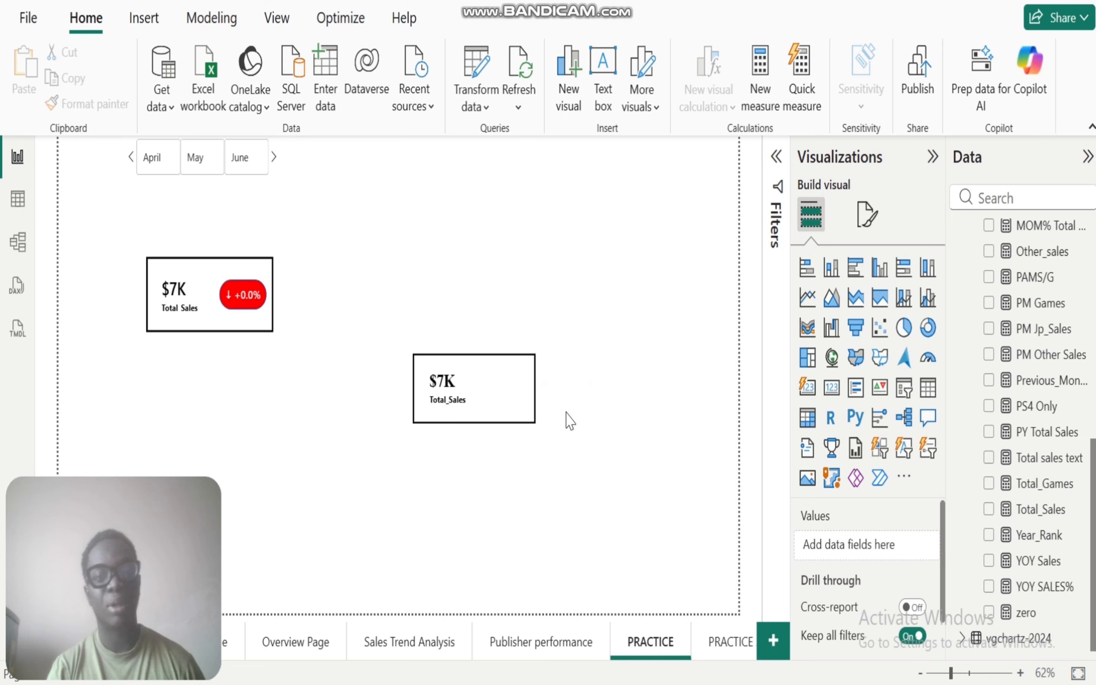
{"action": "left_click", "coordinate": [521, 464]}
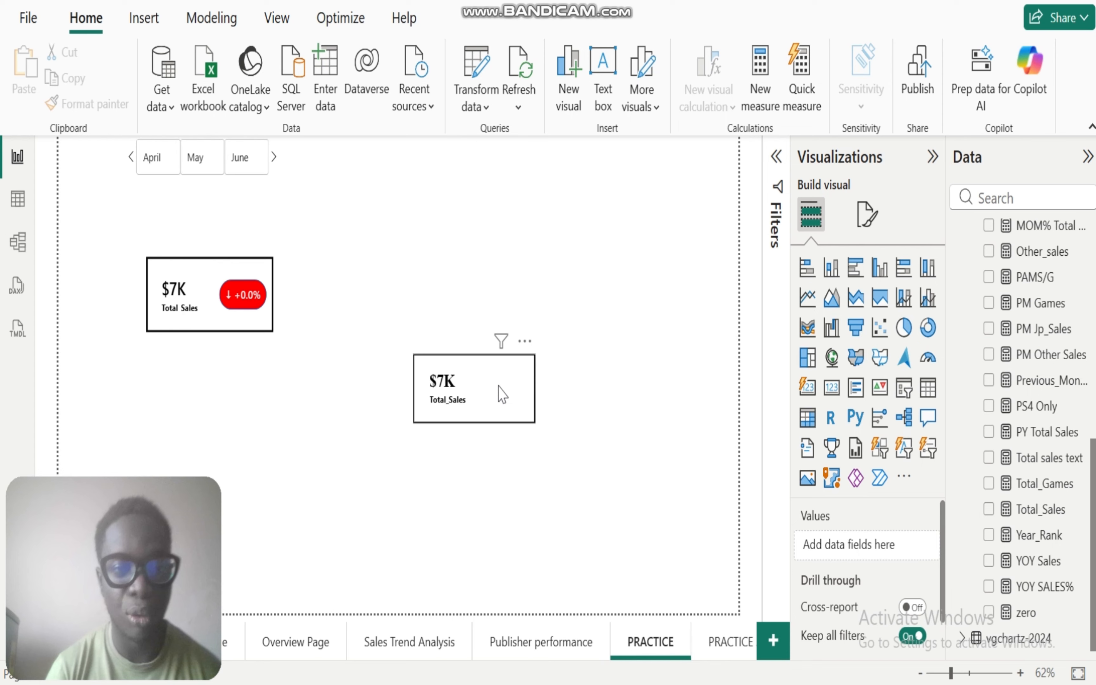
{"action": "left_click", "coordinate": [251, 166]}
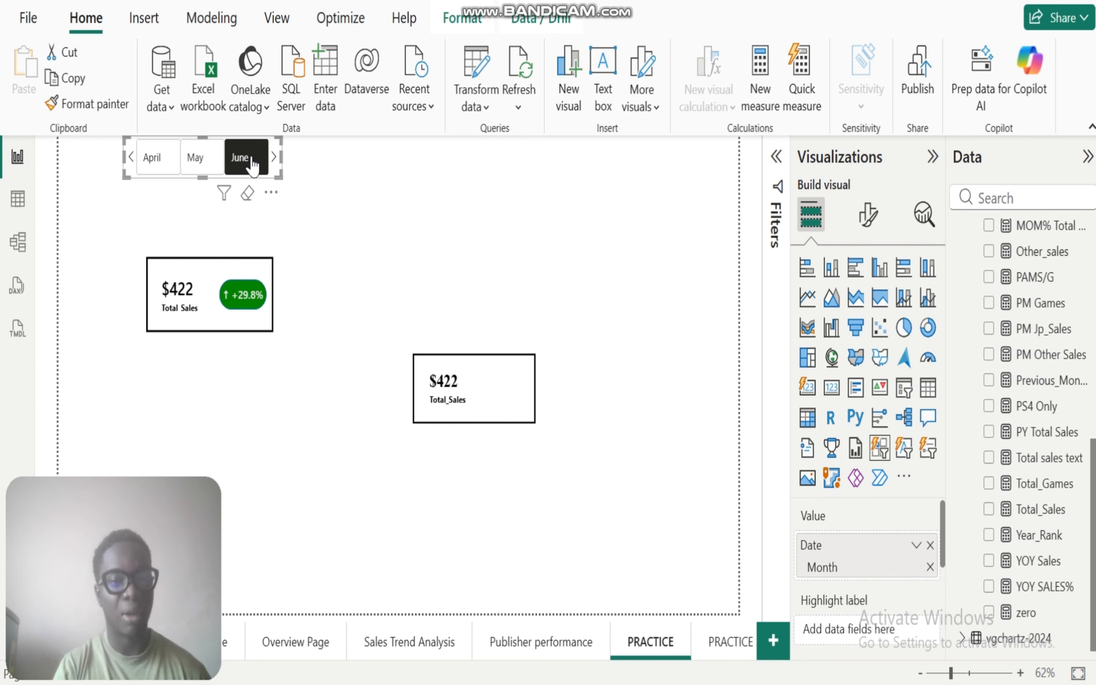
{"action": "left_click", "coordinate": [252, 166]}
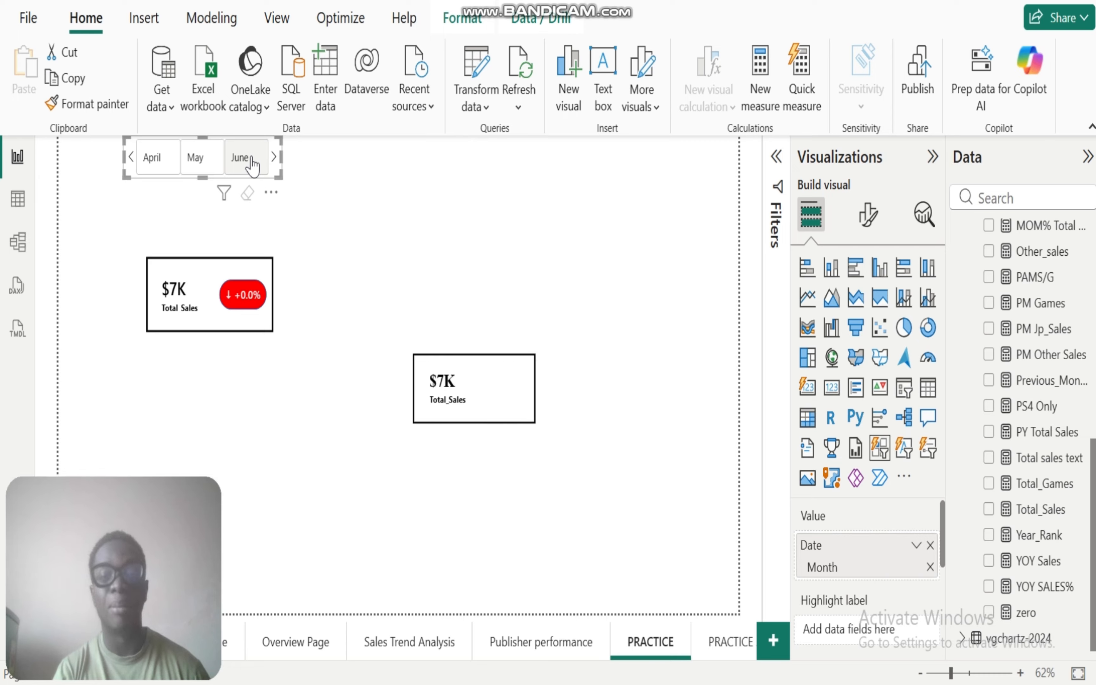
{"action": "left_click", "coordinate": [508, 240]}
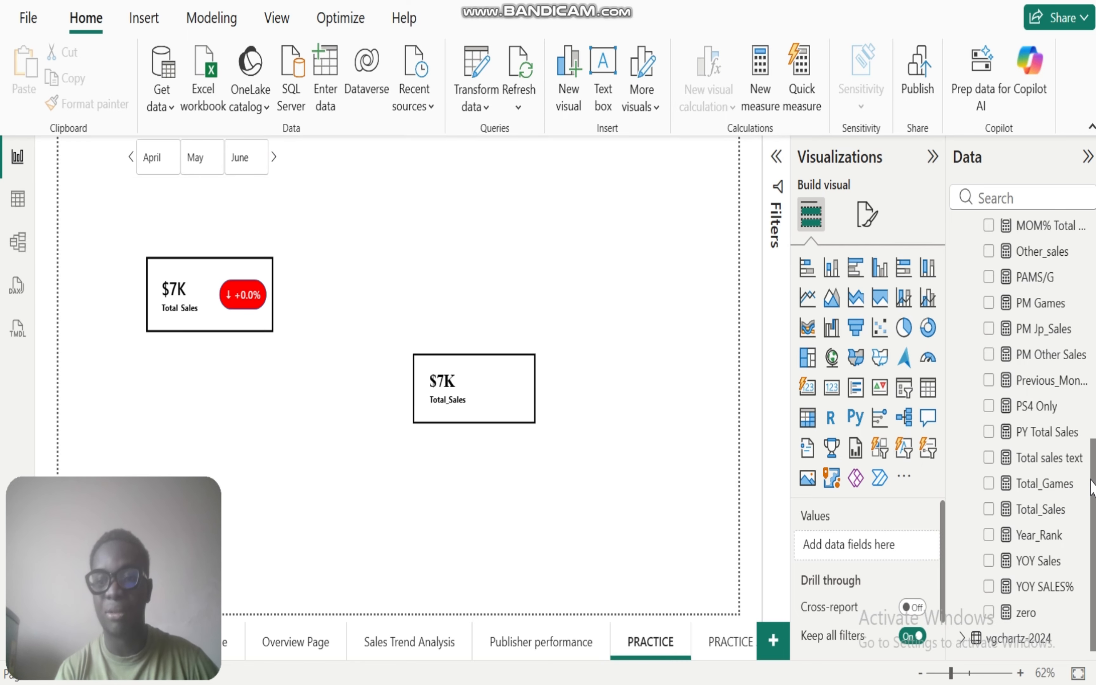
Step: Examine the model's tables: the cal_dim_Date definition, the measures in Measure_Table and the fields of vgchartz-2024
{"action": "left_click_drag", "start_coordinate": [1093, 543], "coordinate": [1092, 317]}
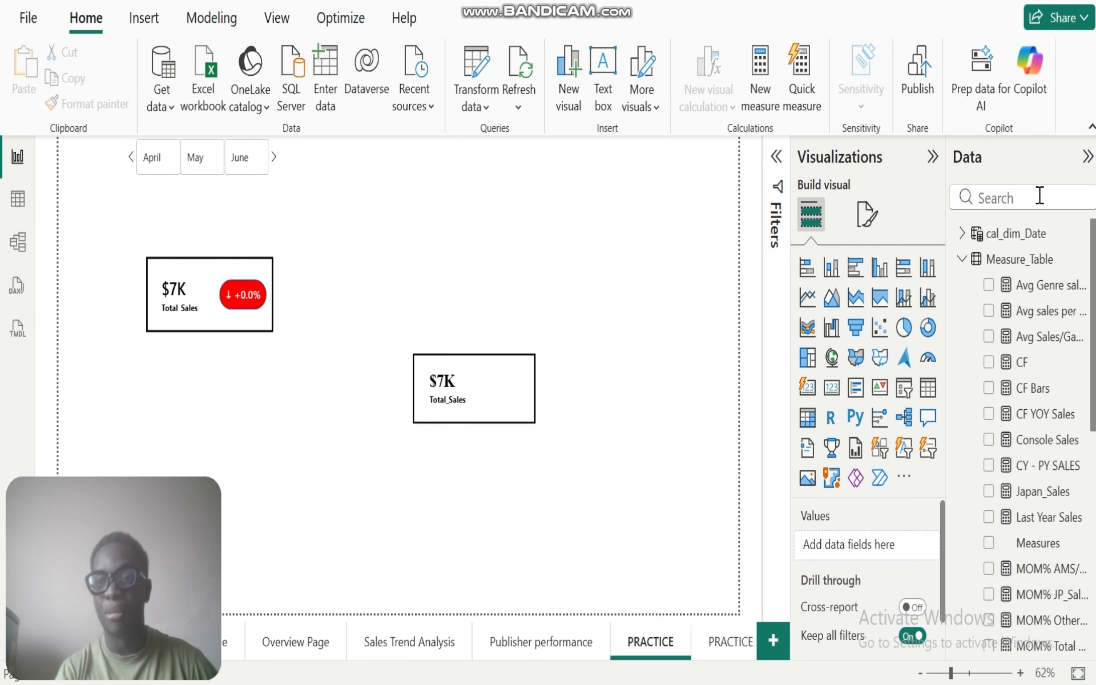
{"action": "left_click", "coordinate": [962, 261]}
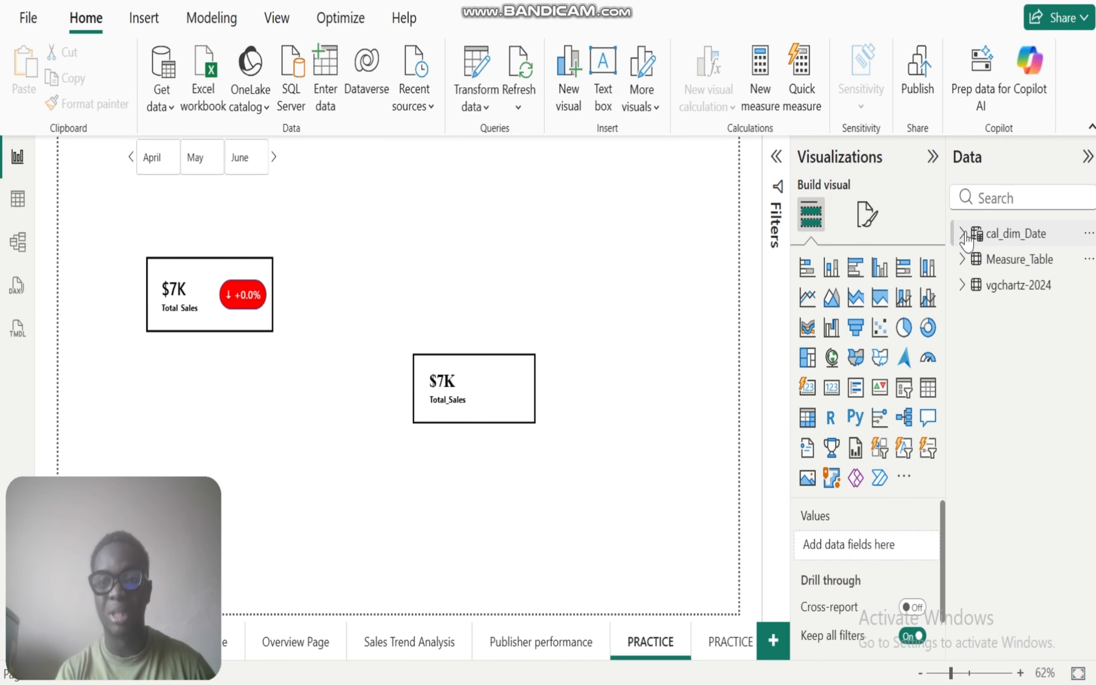
{"action": "left_click", "coordinate": [997, 231]}
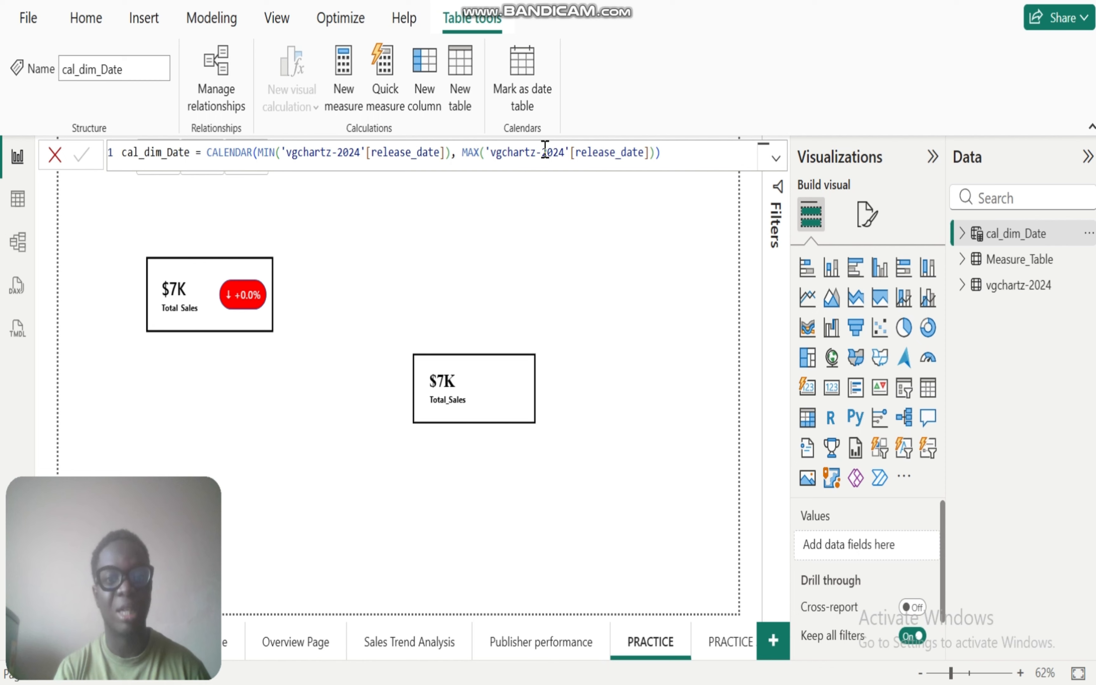
{"action": "left_click", "coordinate": [963, 260]}
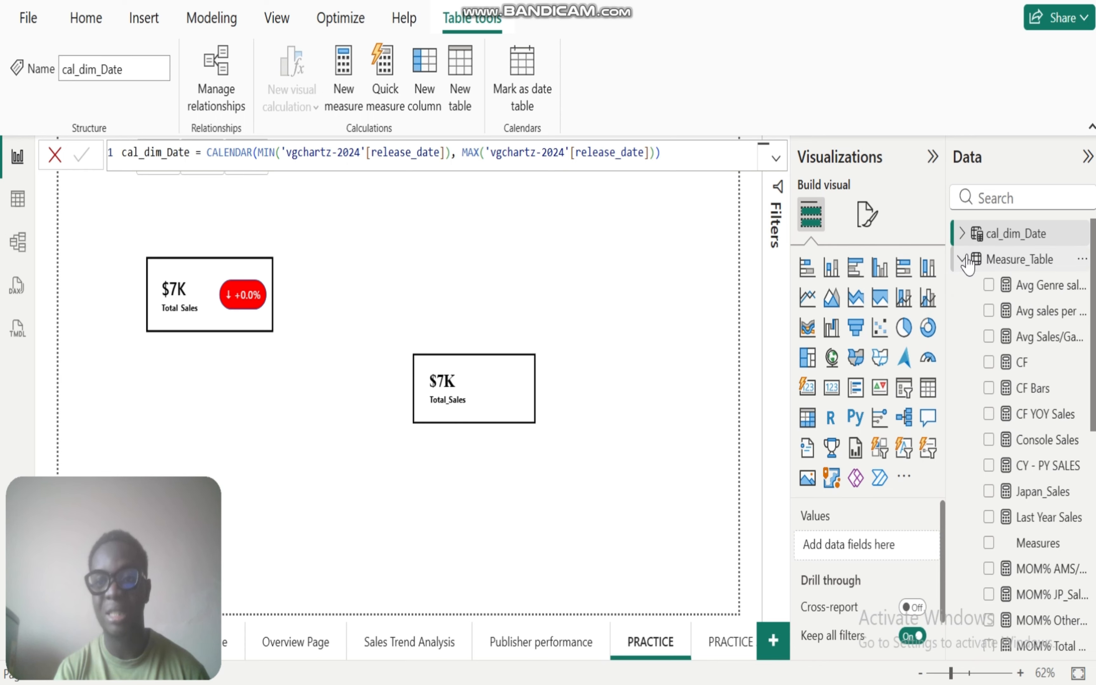
{"action": "left_click", "coordinate": [964, 260]}
{"action": "left_click", "coordinate": [961, 284]}
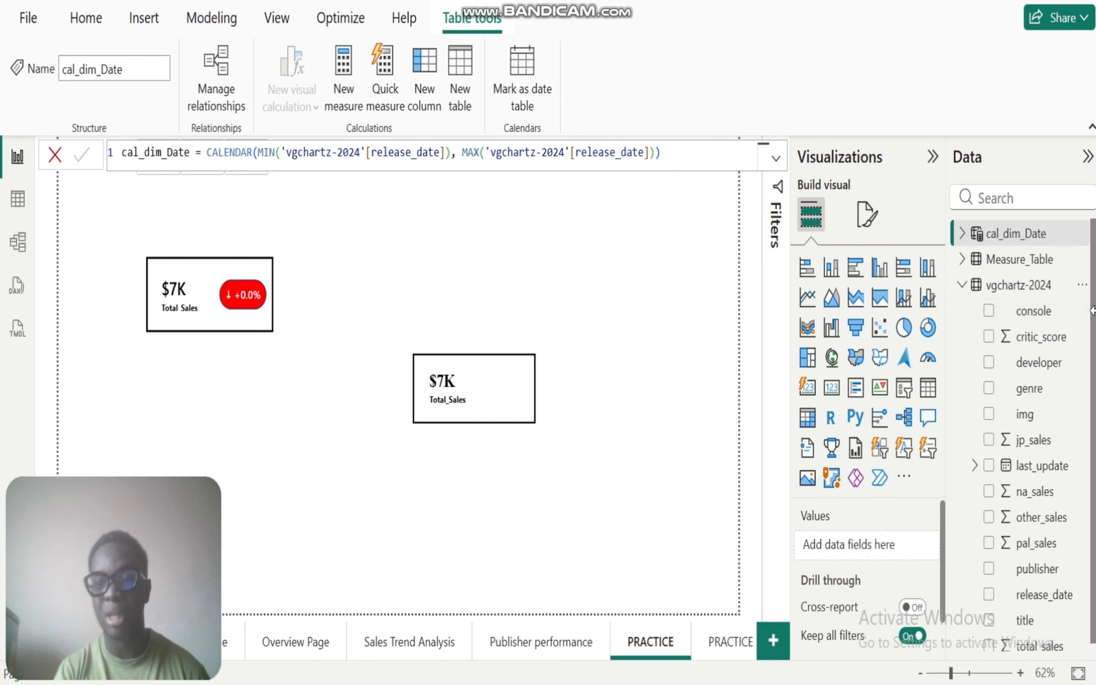
{"action": "left_click_drag", "start_coordinate": [1091, 313], "coordinate": [1091, 323]}
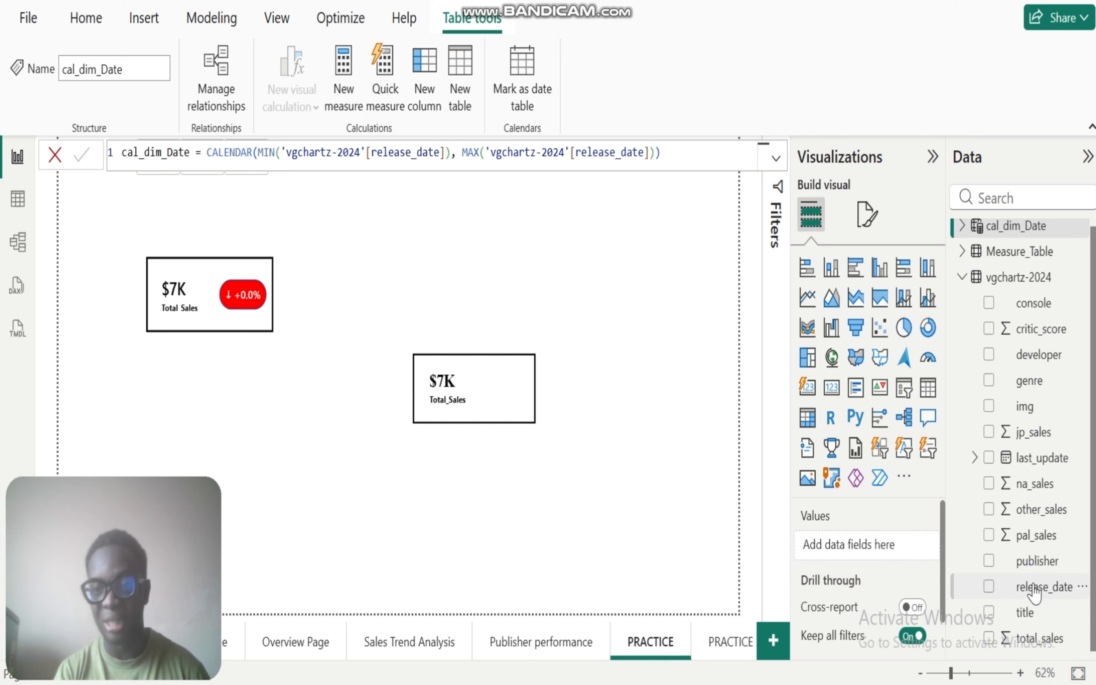
{"action": "left_click", "coordinate": [963, 276]}
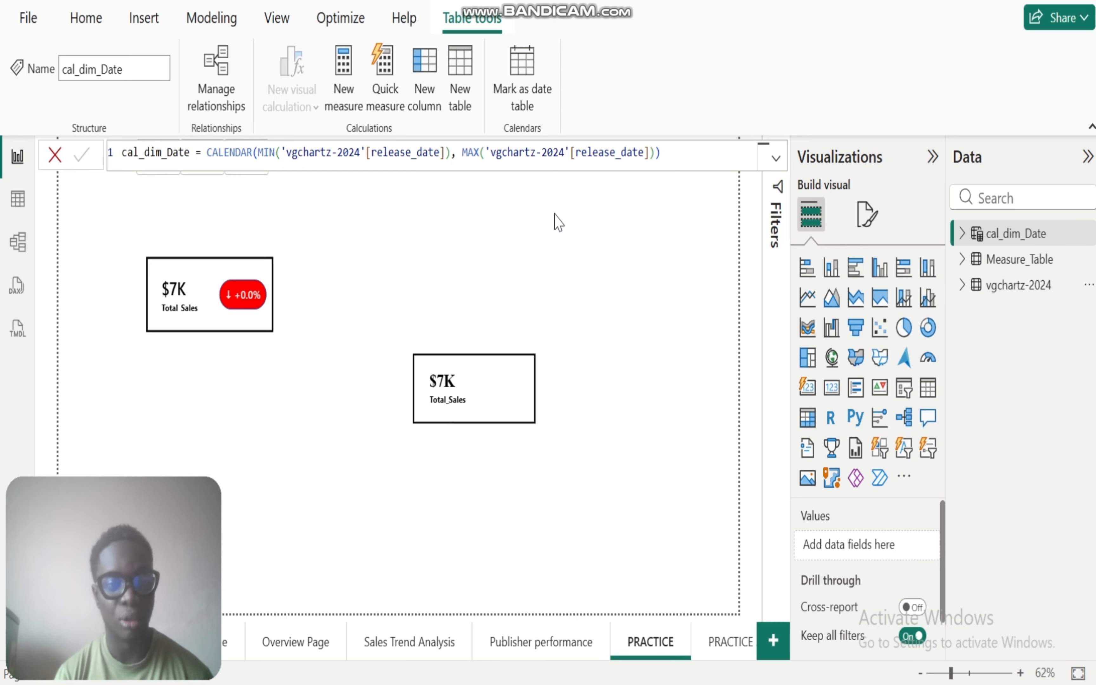
{"action": "left_click", "coordinate": [539, 231]}
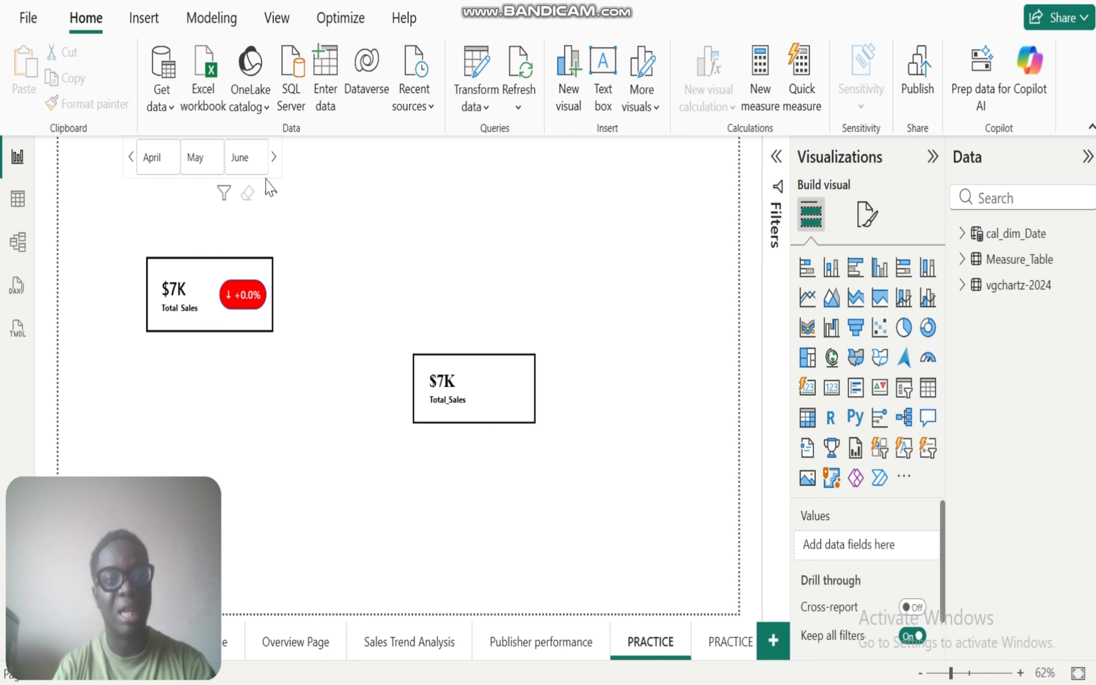
Step: Page the month slicer back to January through March
{"action": "left_click", "coordinate": [130, 167]}
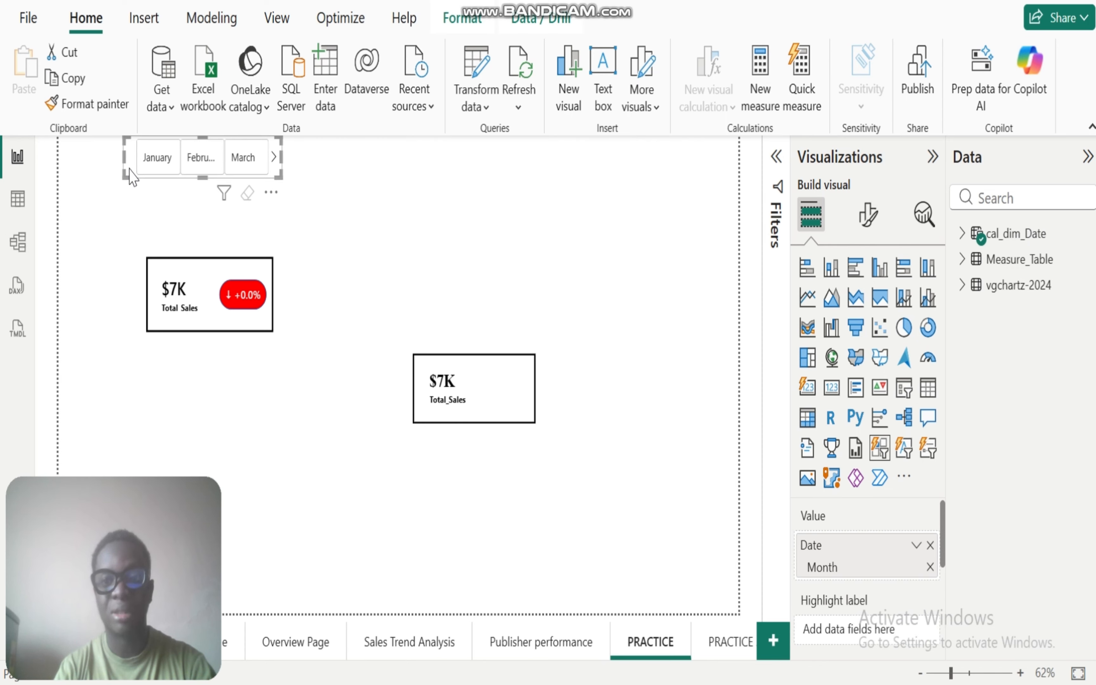
{"action": "left_click", "coordinate": [131, 177]}
{"action": "left_click", "coordinate": [513, 222]}
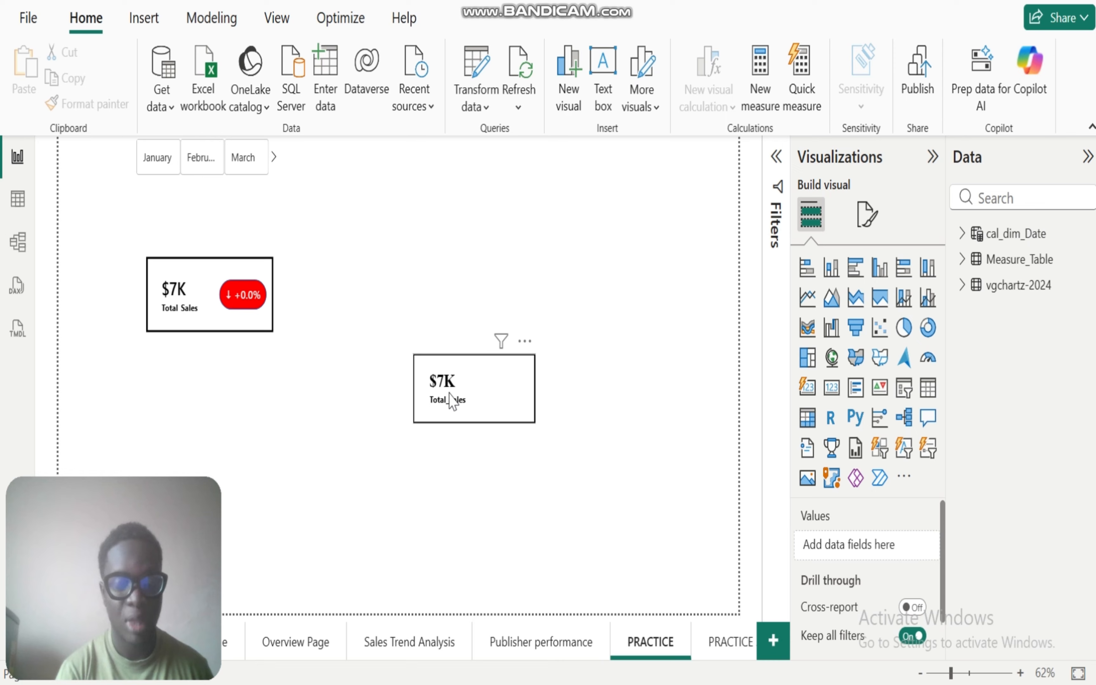
Step: Review the DAX formula of the Previous_Month_Sales measure in Measure_Table
{"action": "left_click", "coordinate": [962, 260]}
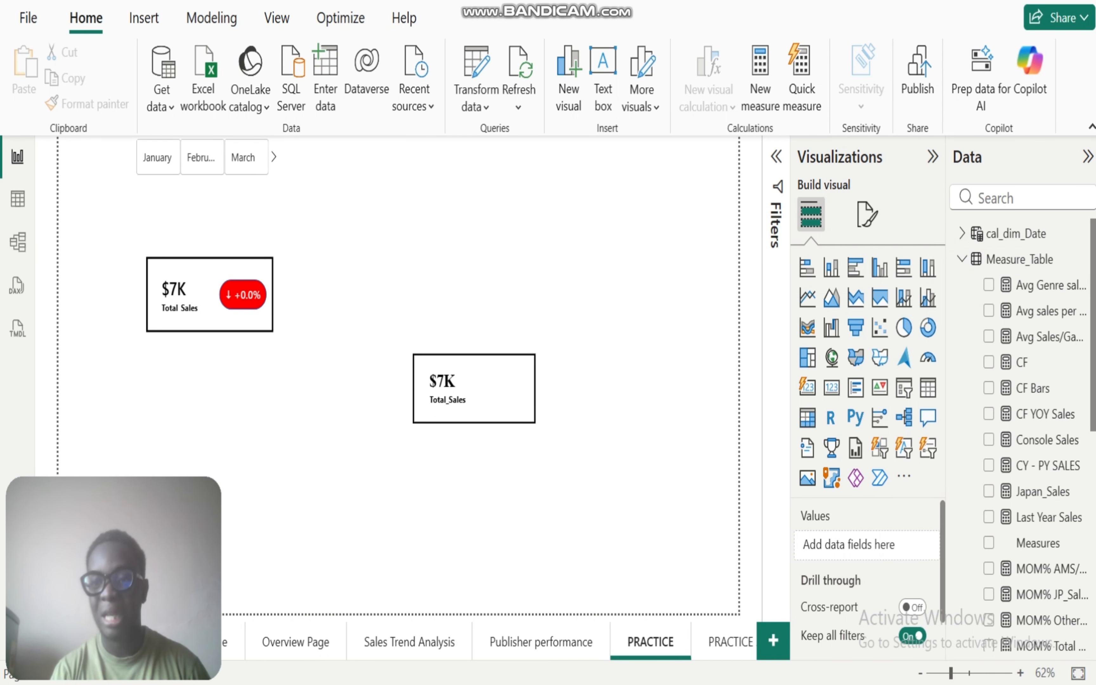
{"action": "scroll", "coordinate": [1042, 430], "scroll_direction": "down", "scroll_amount": 8}
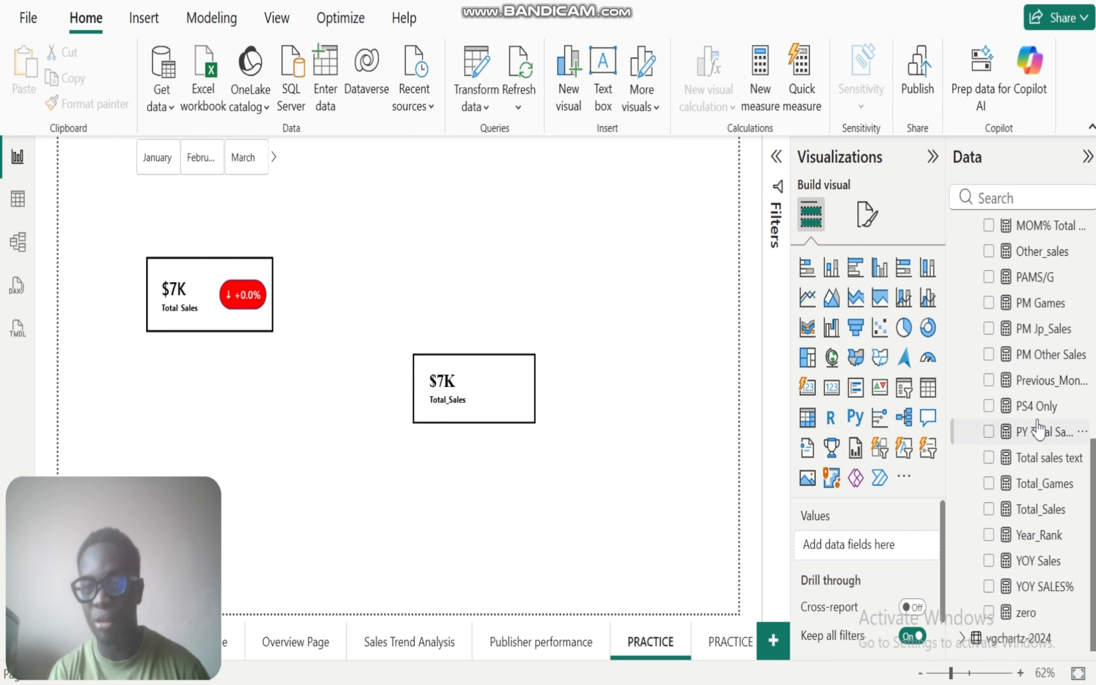
{"action": "left_click", "coordinate": [1036, 383]}
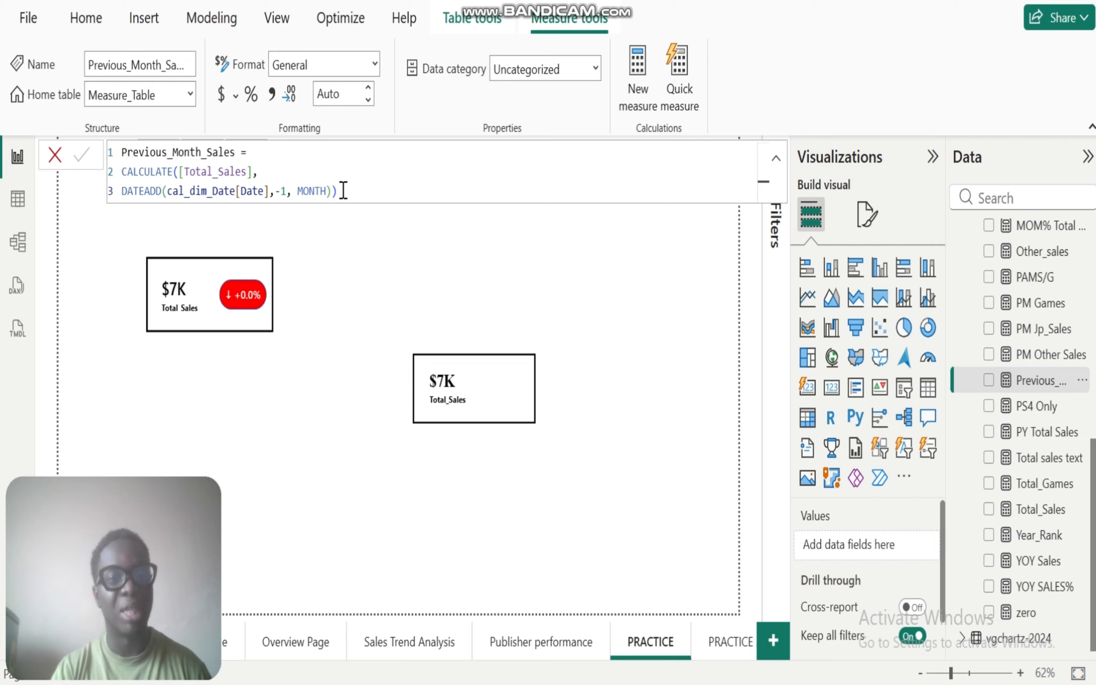
{"action": "left_click", "coordinate": [342, 250]}
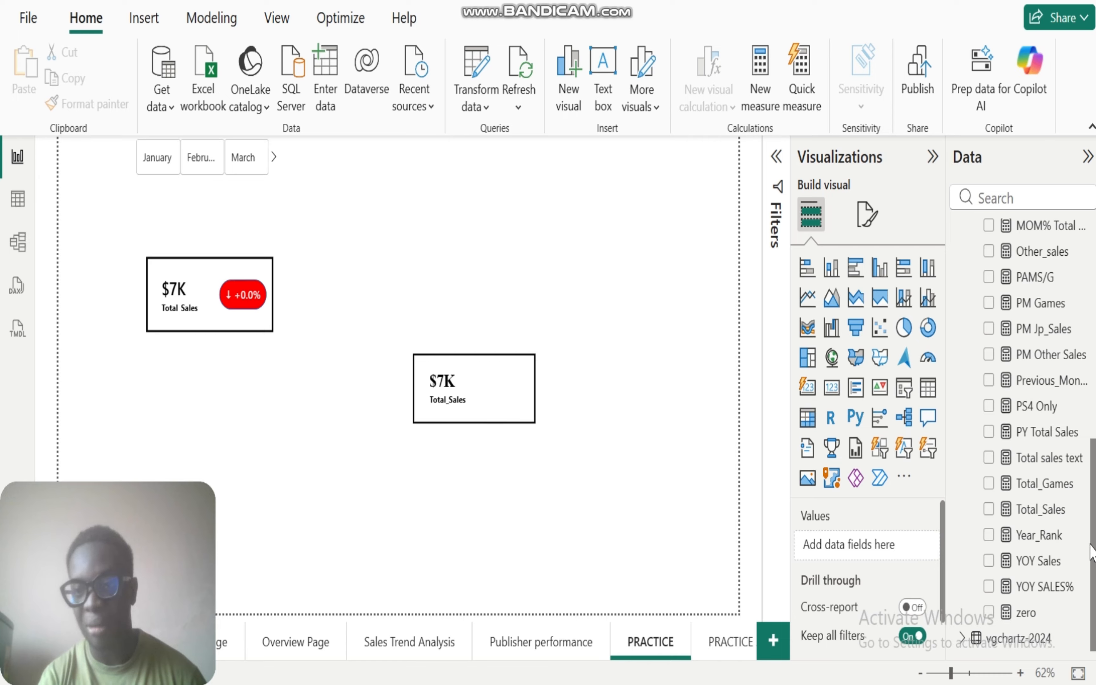
Step: Review the DAX formula of the MOM% Total Sales measure, highlighting the DIVIDE expression in the _perc variable
{"action": "scroll", "coordinate": [1094, 551], "scroll_direction": "up", "scroll_amount": 3}
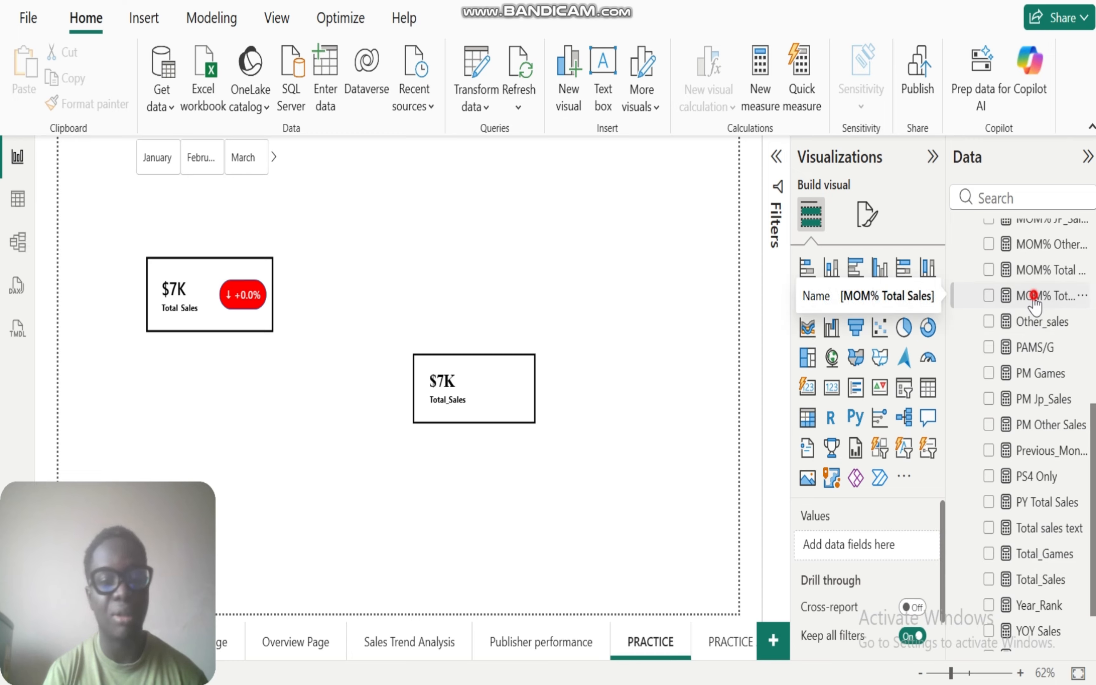
{"action": "left_click", "coordinate": [1035, 299]}
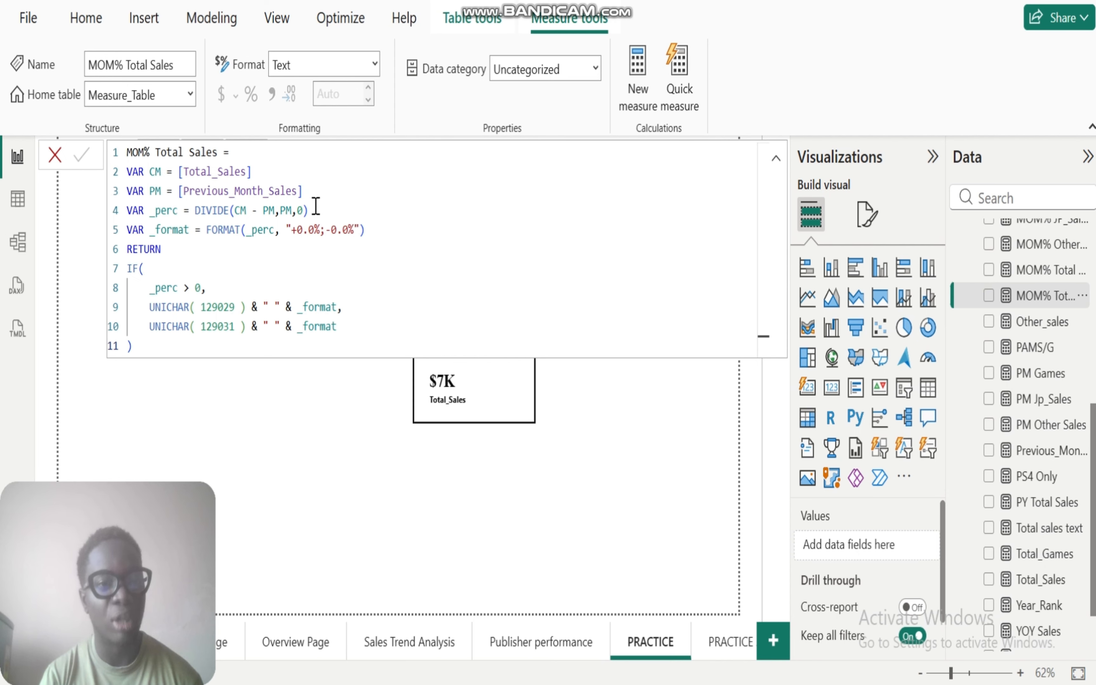
{"action": "left_click_drag", "start_coordinate": [315, 210], "coordinate": [190, 211]}
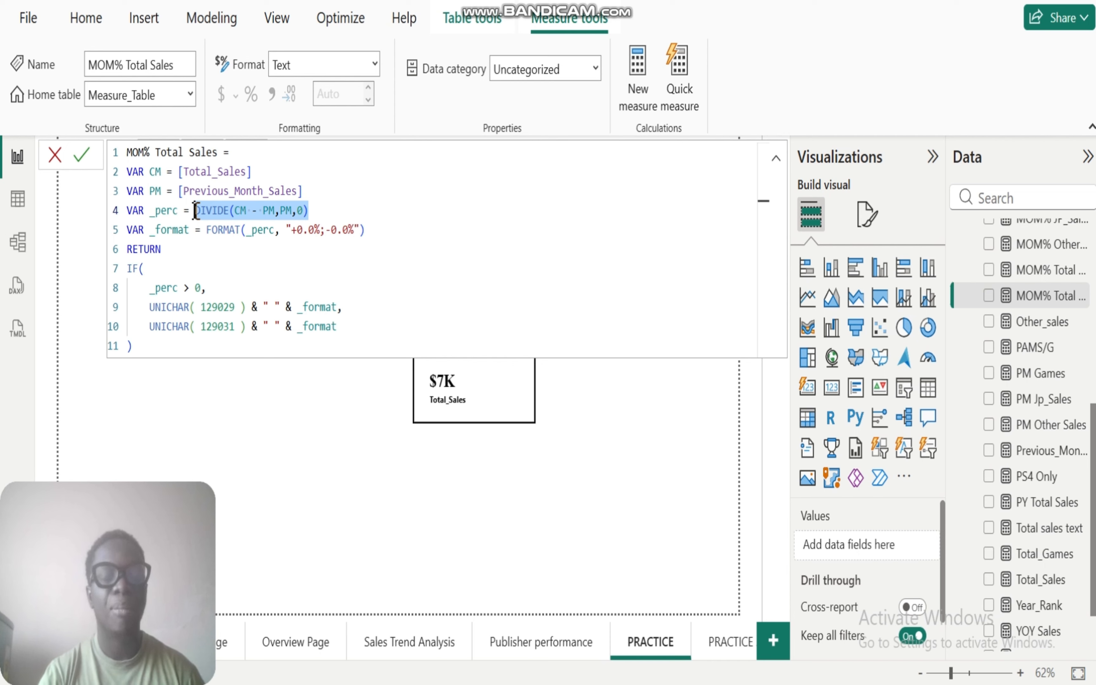
{"action": "left_click", "coordinate": [308, 229]}
{"action": "left_click", "coordinate": [308, 210]}
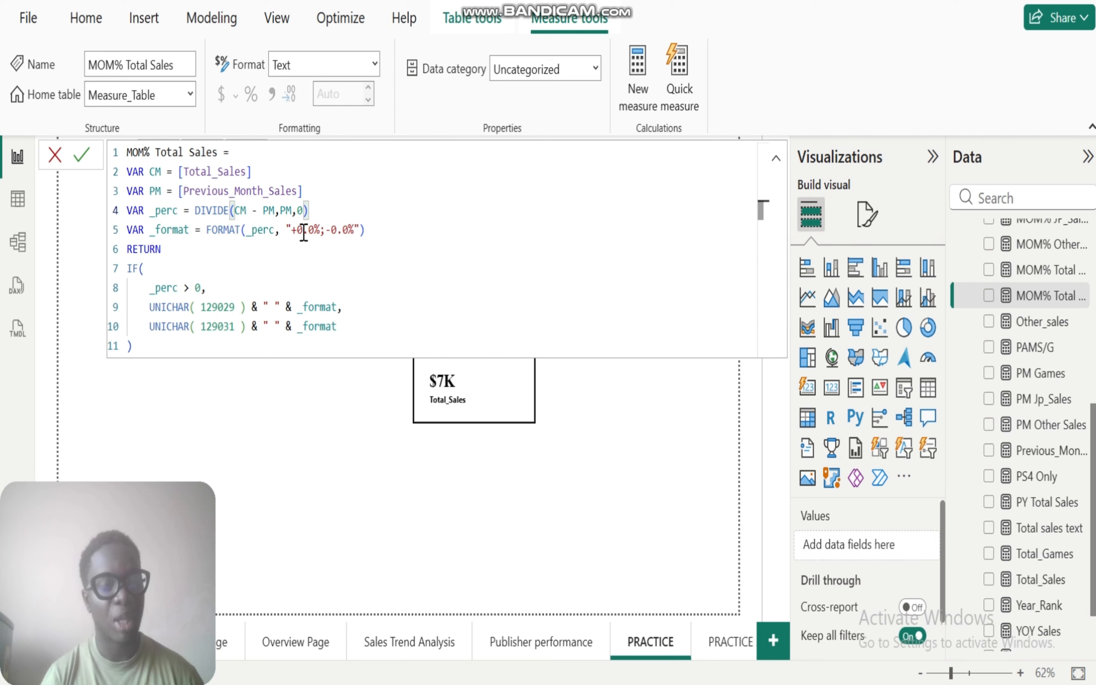
{"action": "left_click", "coordinate": [350, 471]}
Step: Filter the page to March and to April with the month slicer to compare the example card's change indicator
{"action": "left_click", "coordinate": [247, 160]}
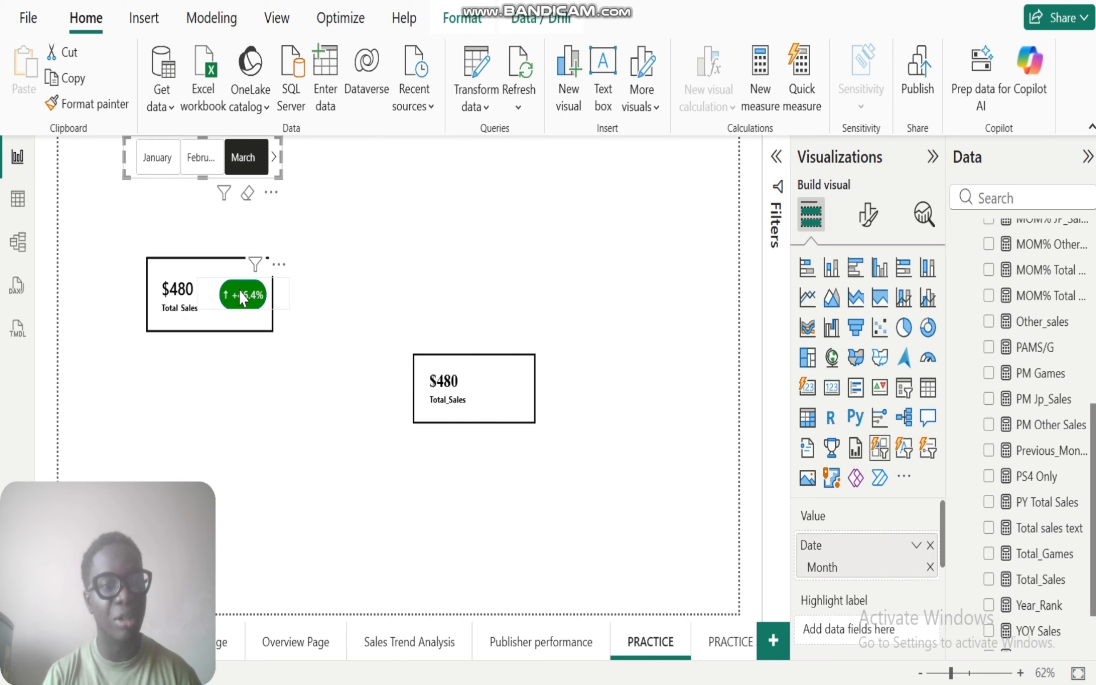
{"action": "left_click", "coordinate": [273, 156]}
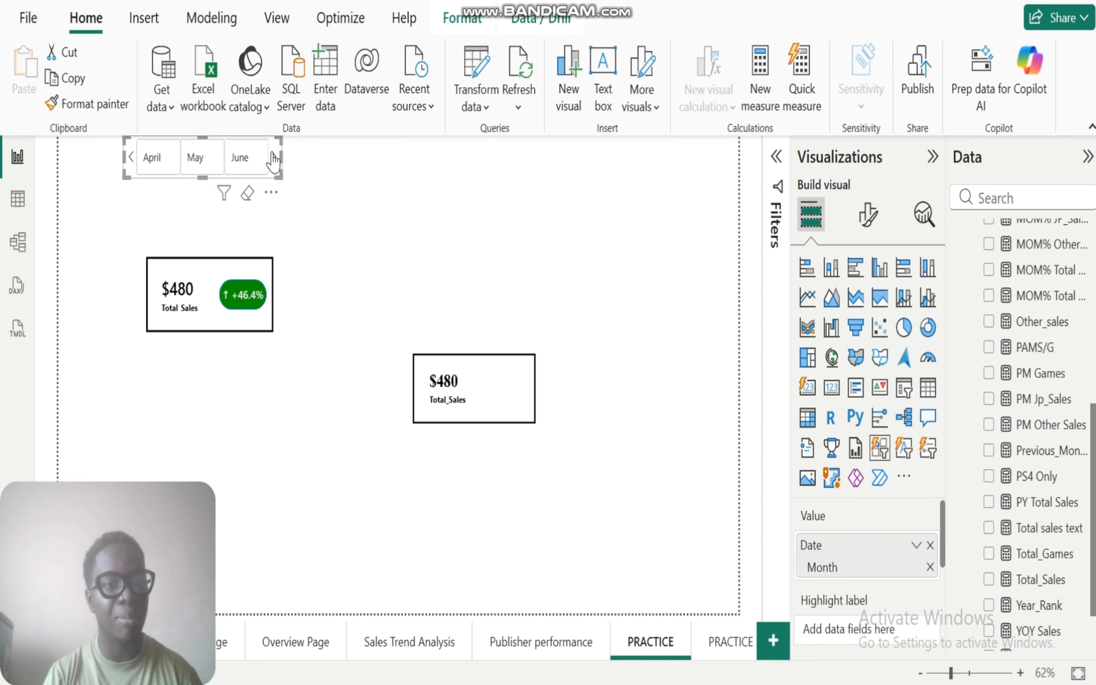
{"action": "left_click", "coordinate": [145, 163]}
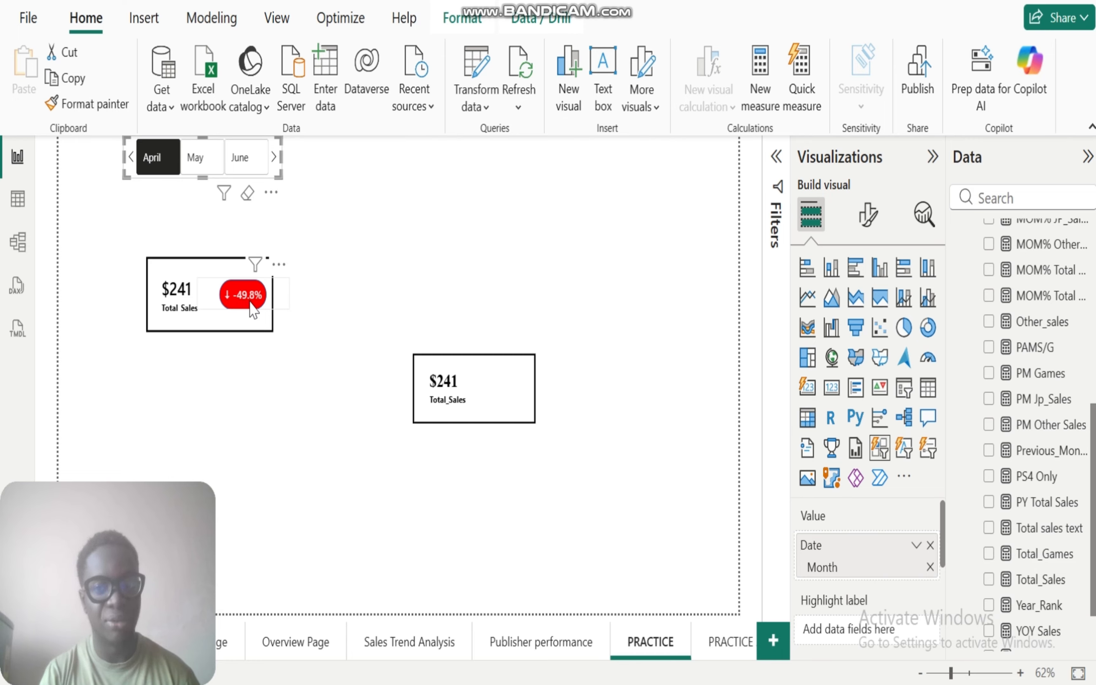
Step: Examine the UNICHAR arrow codes 129029 and 129031 in the IF branches of the MOM% Total Sales measure
{"action": "left_click", "coordinate": [1043, 297]}
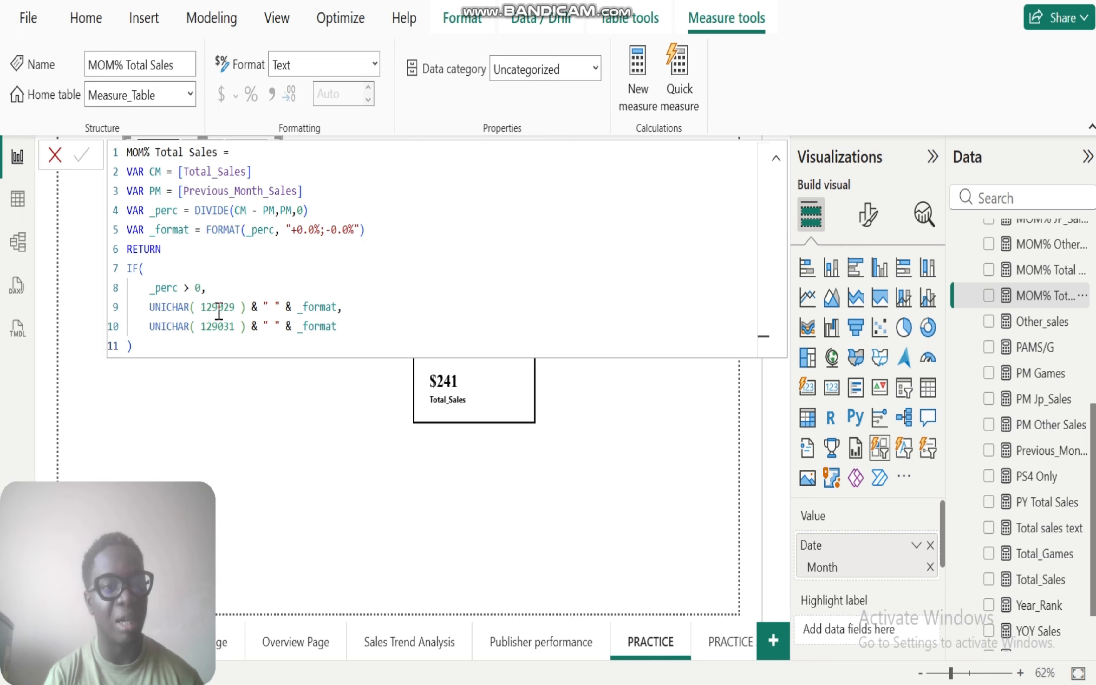
{"action": "left_click_drag", "start_coordinate": [236, 308], "coordinate": [196, 309]}
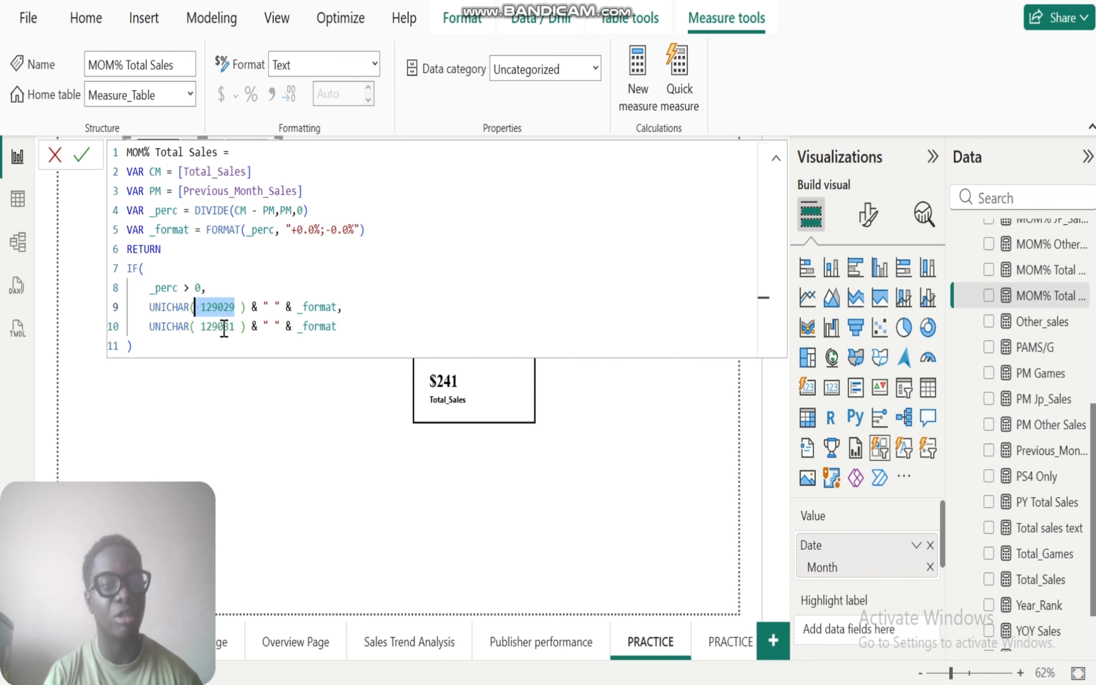
{"action": "left_click", "coordinate": [237, 327]}
{"action": "left_click_drag", "start_coordinate": [237, 327], "coordinate": [200, 327]}
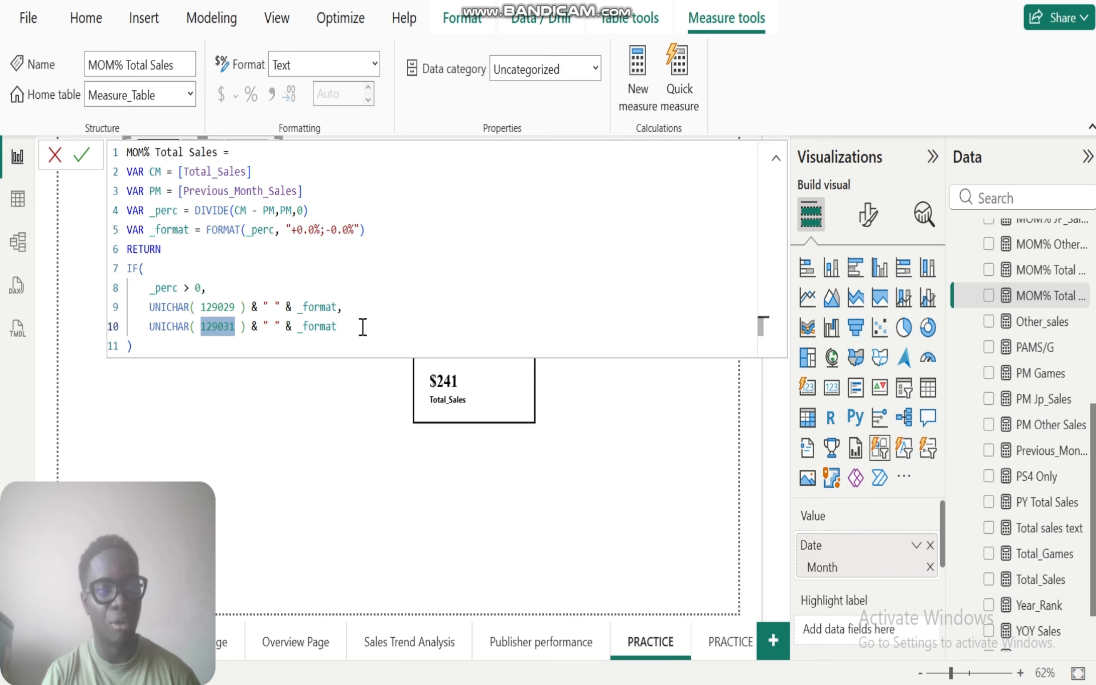
{"action": "left_click", "coordinate": [149, 347]}
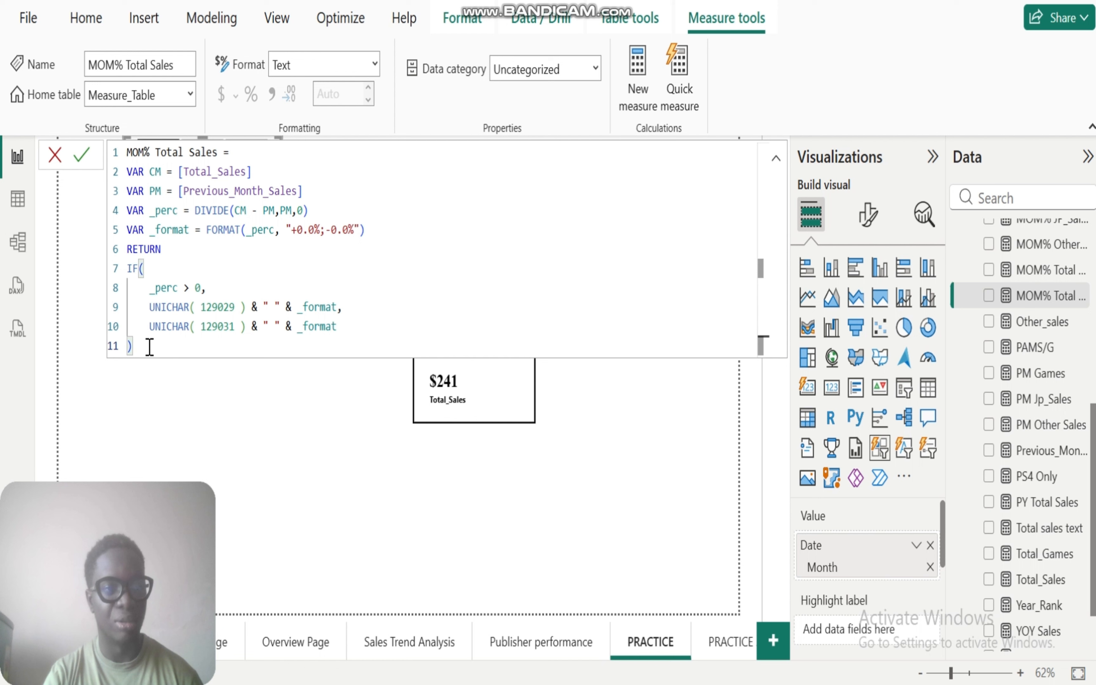
{"action": "left_click", "coordinate": [325, 469]}
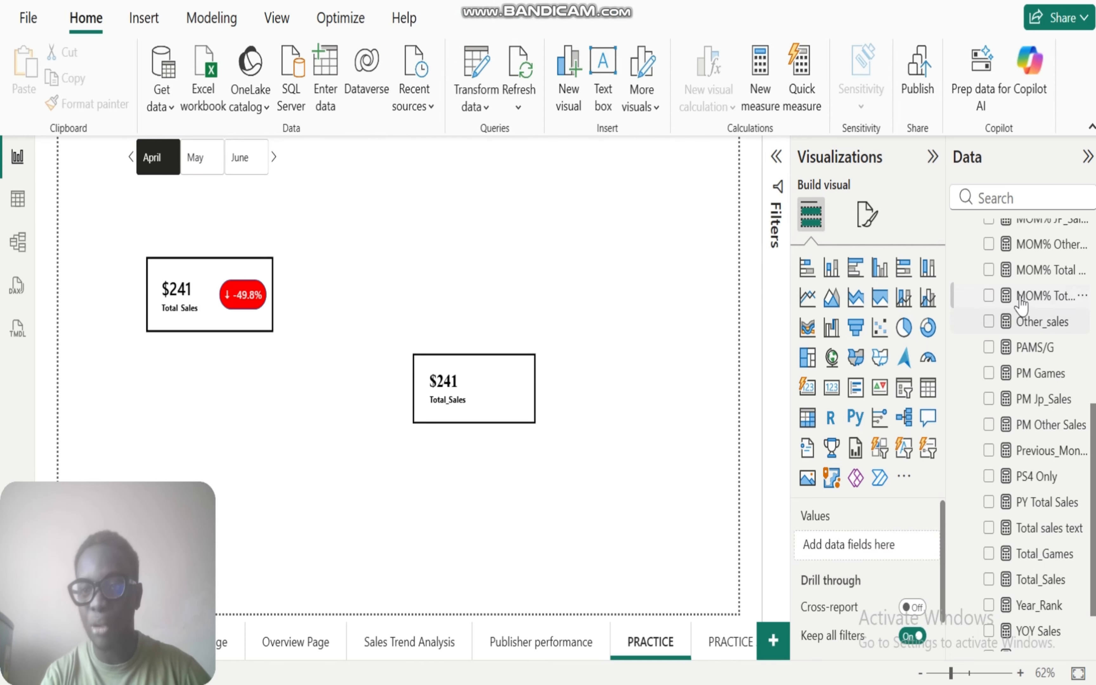
Step: Create a new visual from the MOM% Total Sales measure, switch the month filter to June, clear it, and select the new visual
{"action": "left_click", "coordinate": [988, 297]}
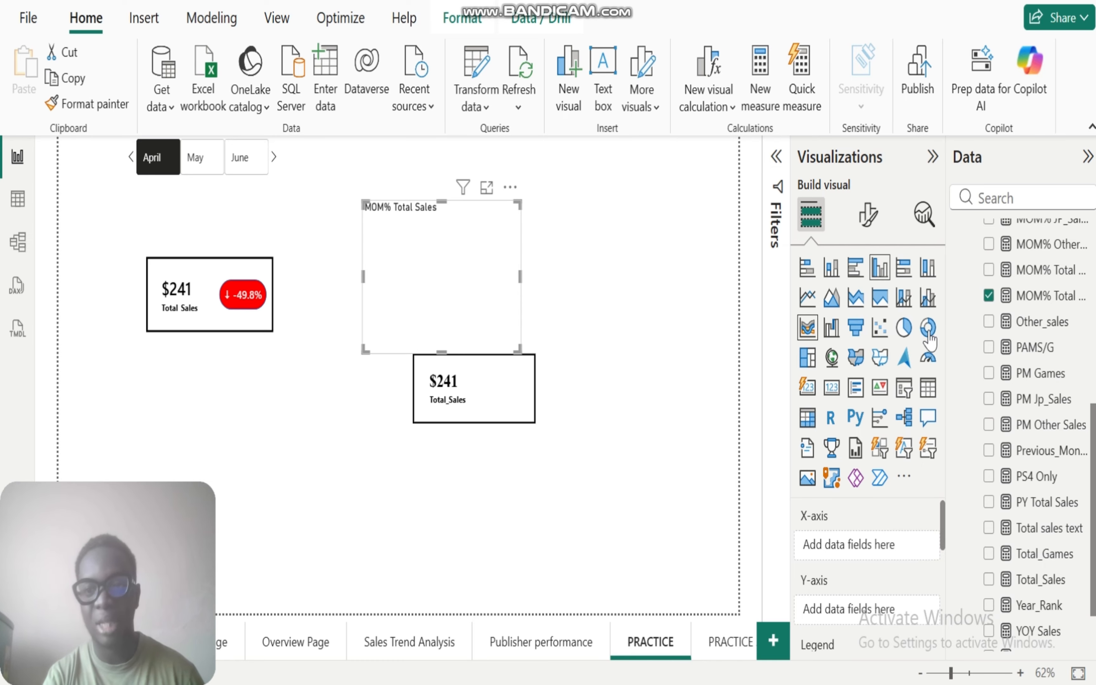
{"action": "left_click", "coordinate": [246, 165]}
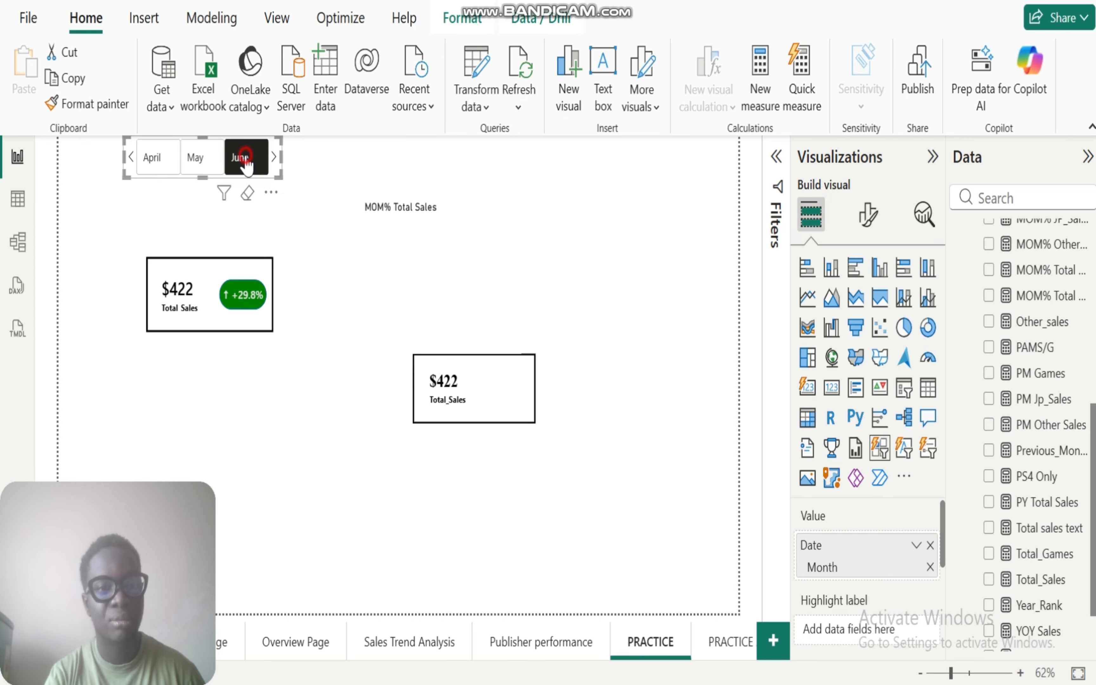
{"action": "left_click", "coordinate": [245, 164]}
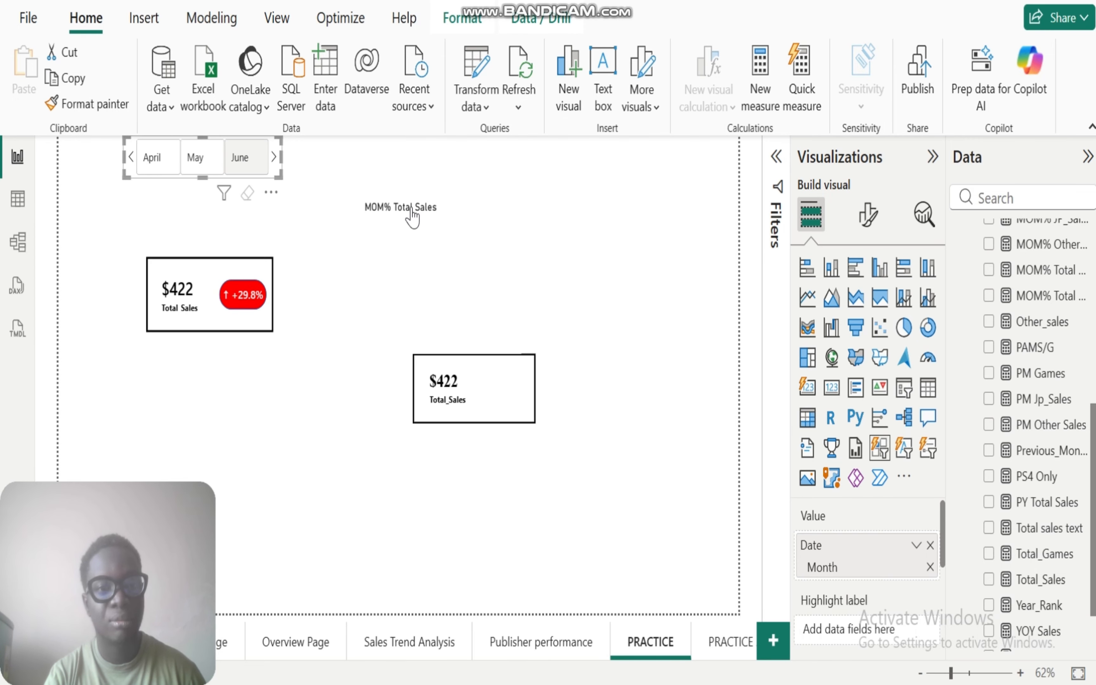
{"action": "left_click", "coordinate": [443, 226]}
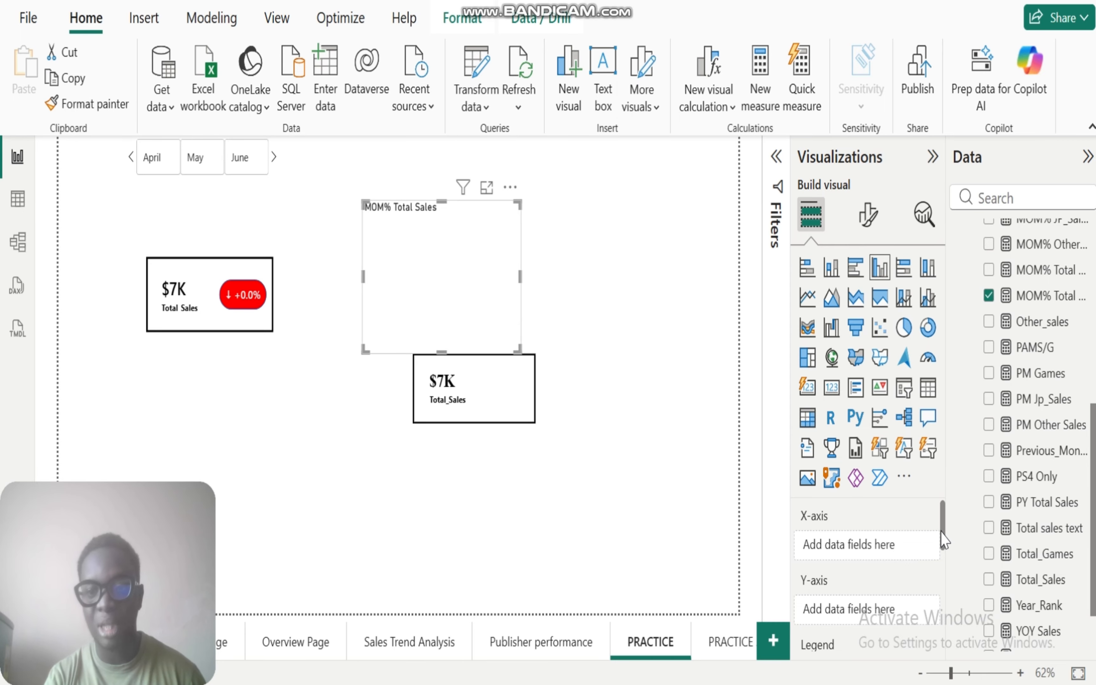
Step: Remove the MOM% Total Sales measure from the new chart's tooltips
{"action": "left_click_drag", "start_coordinate": [943, 529], "coordinate": [943, 600]}
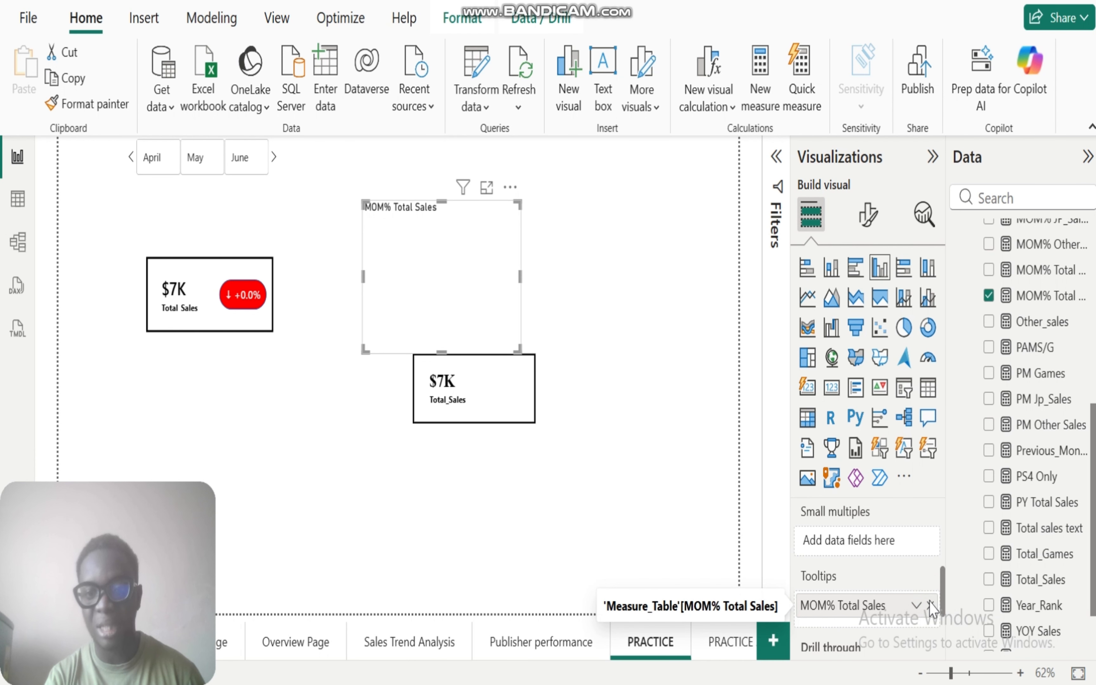
{"action": "left_click", "coordinate": [929, 605]}
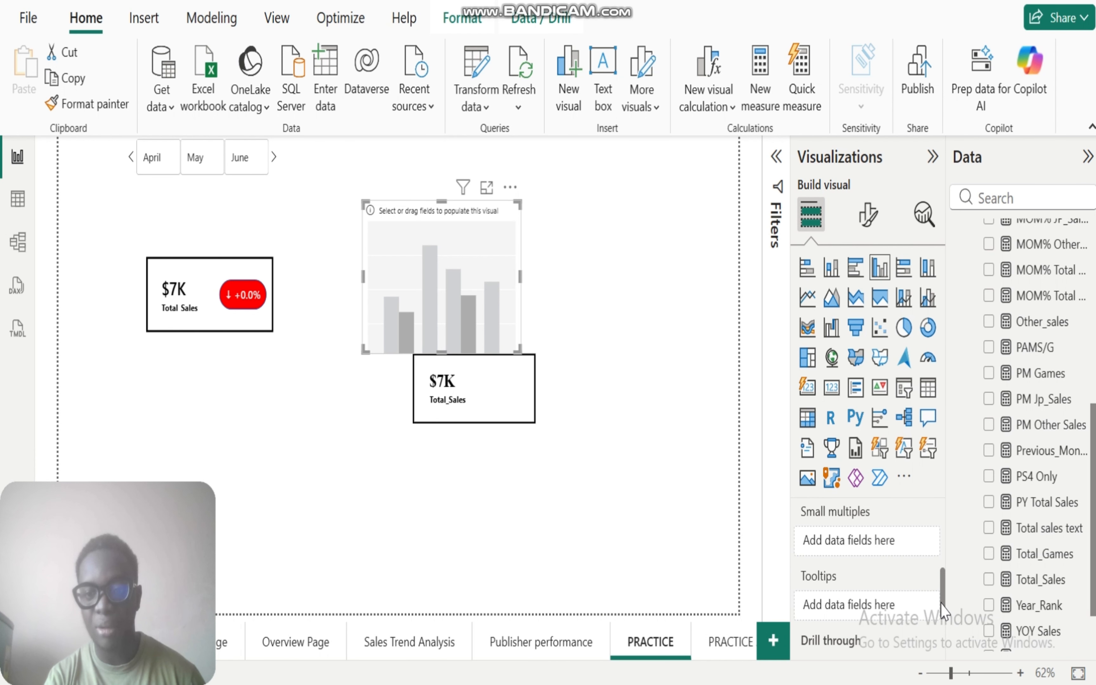
{"action": "left_click_drag", "start_coordinate": [941, 598], "coordinate": [946, 541]}
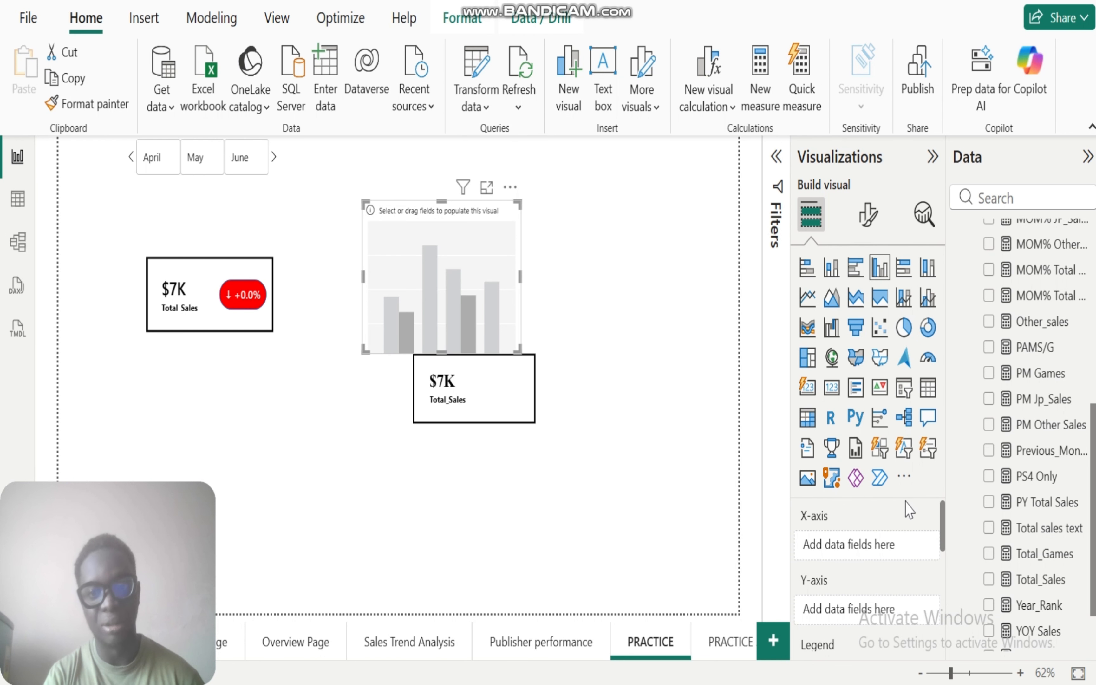
Step: Convert the empty chart to a card with MOM% Total Sales as its value, and shrink the card in height and width
{"action": "left_click", "coordinate": [806, 392]}
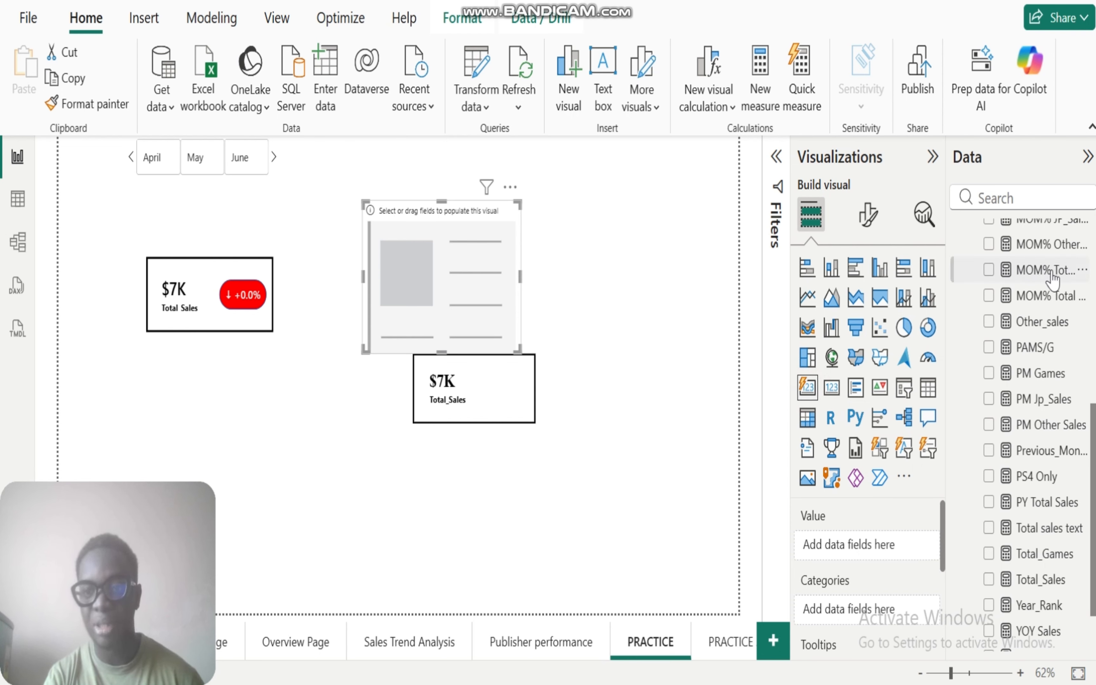
{"action": "left_click_drag", "start_coordinate": [1050, 299], "coordinate": [868, 543]}
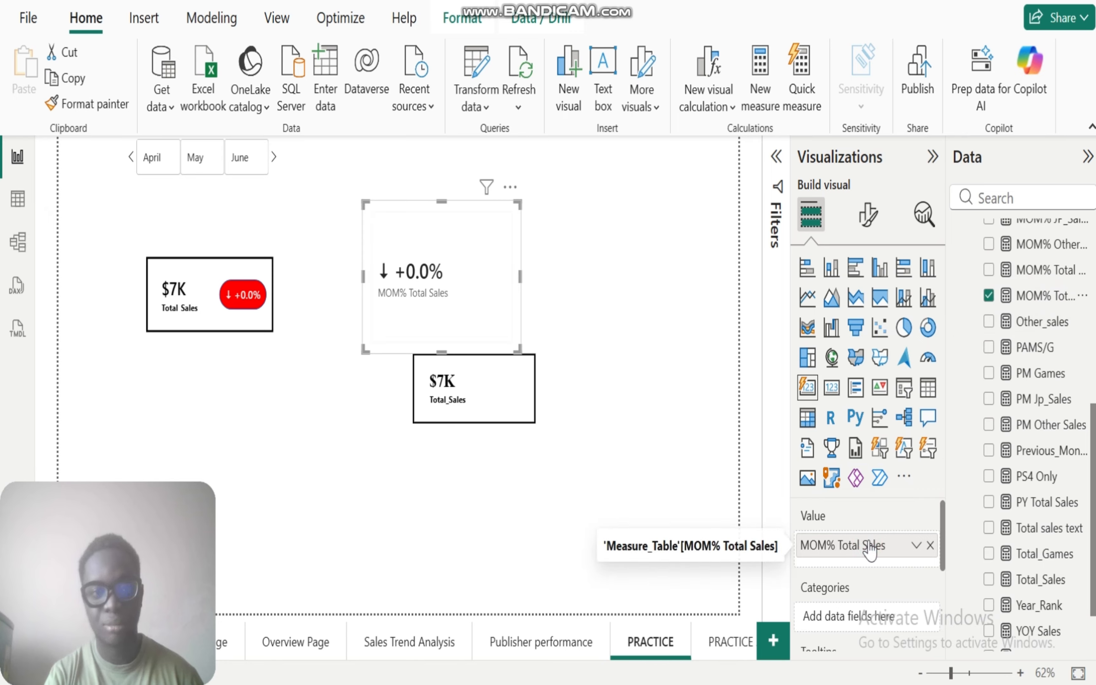
{"action": "left_click_drag", "start_coordinate": [438, 351], "coordinate": [440, 270]}
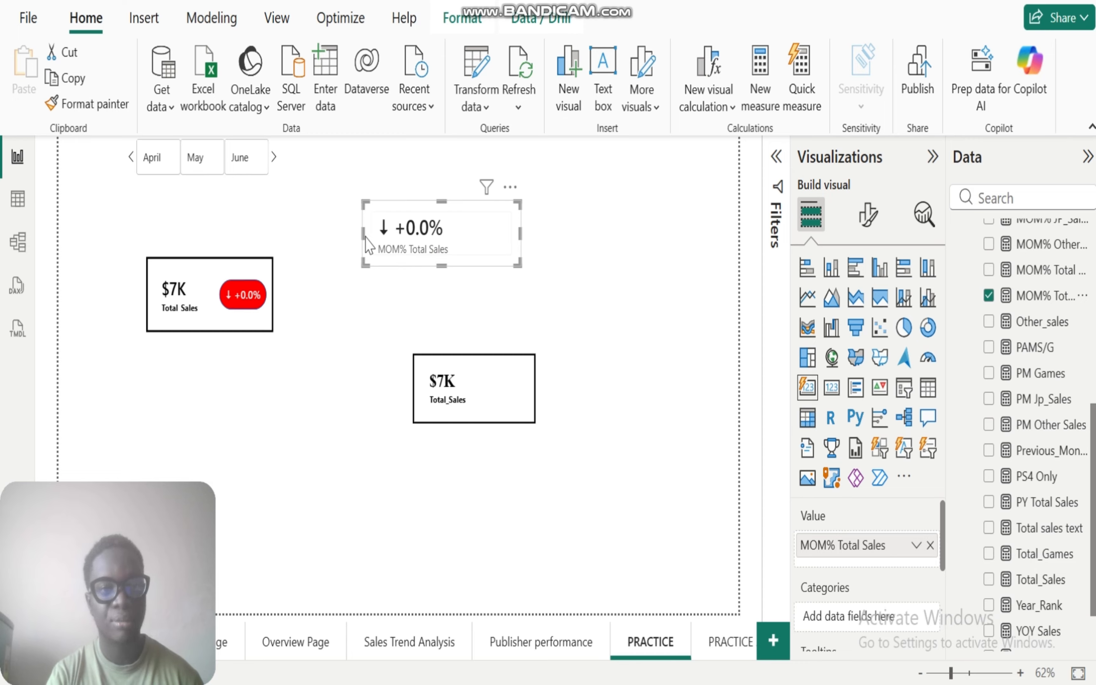
{"action": "left_click_drag", "start_coordinate": [361, 233], "coordinate": [390, 231]}
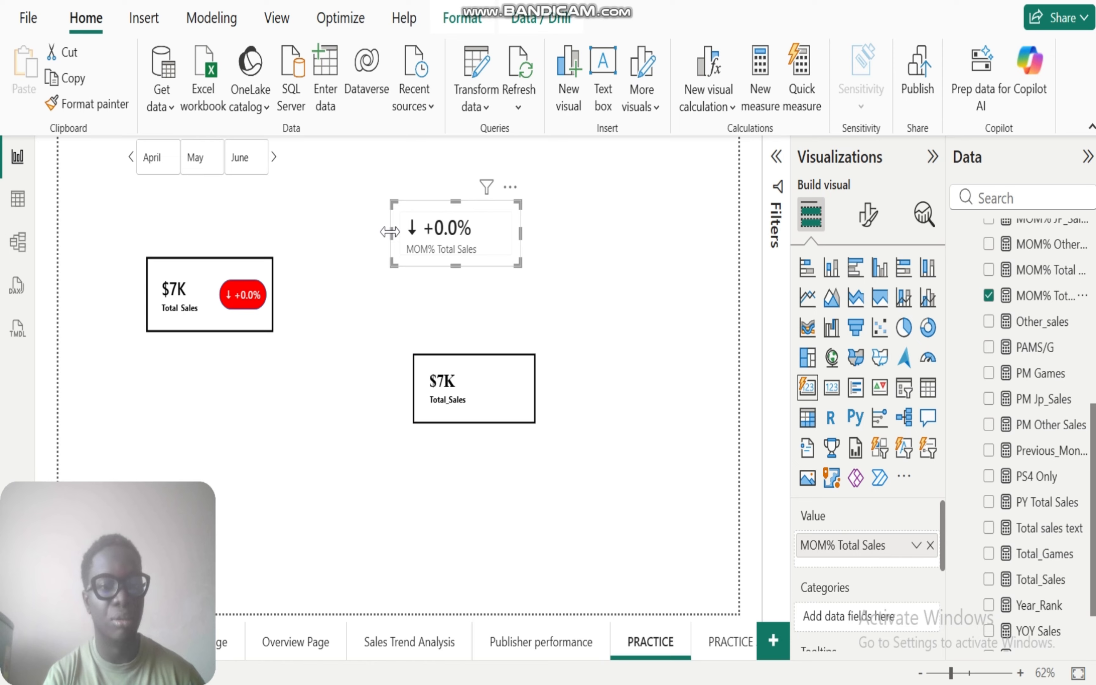
Step: Filter the page to June and to May to compare the new card's change value with the example card, and clear the filter
{"action": "left_click", "coordinate": [241, 164]}
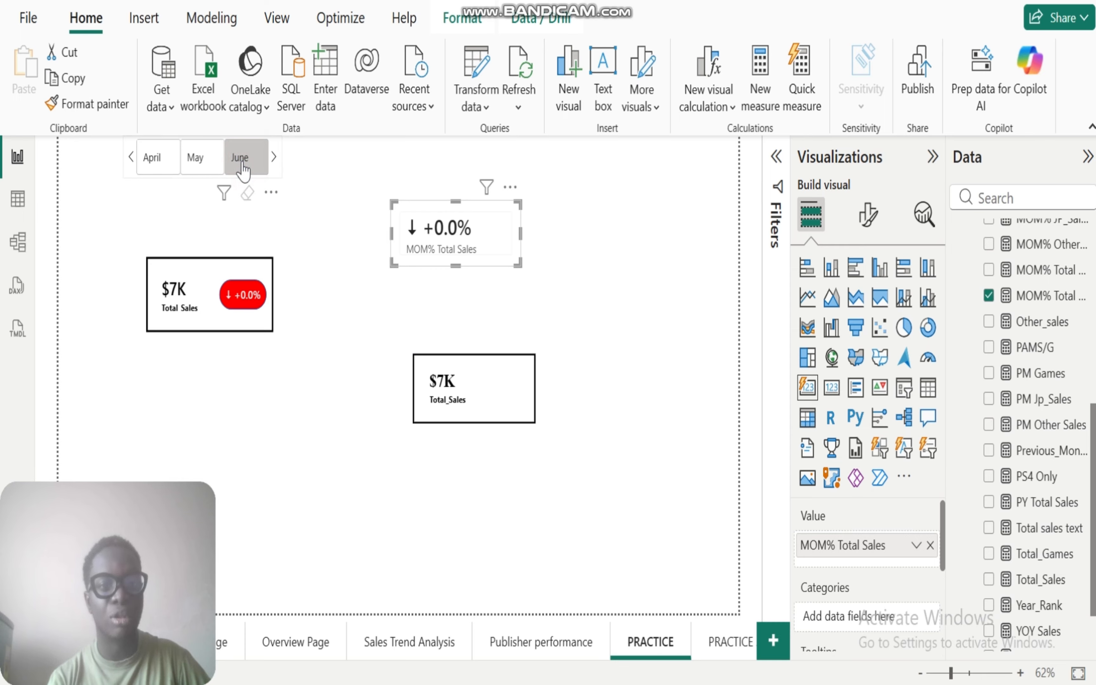
{"action": "left_click", "coordinate": [241, 164]}
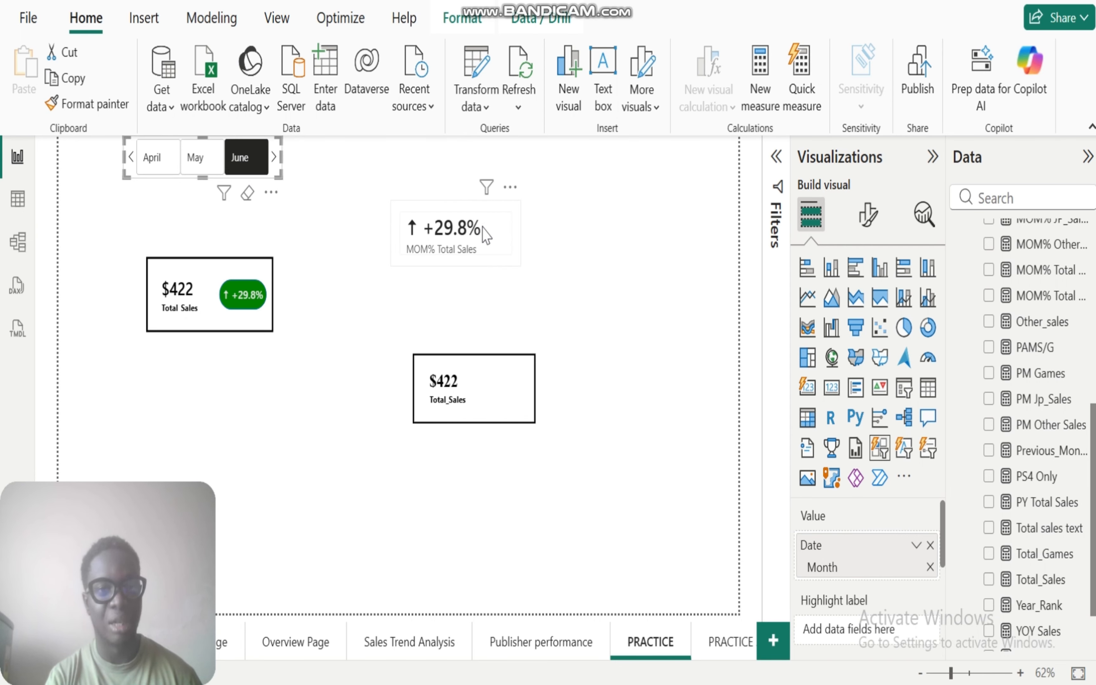
{"action": "left_click", "coordinate": [203, 161]}
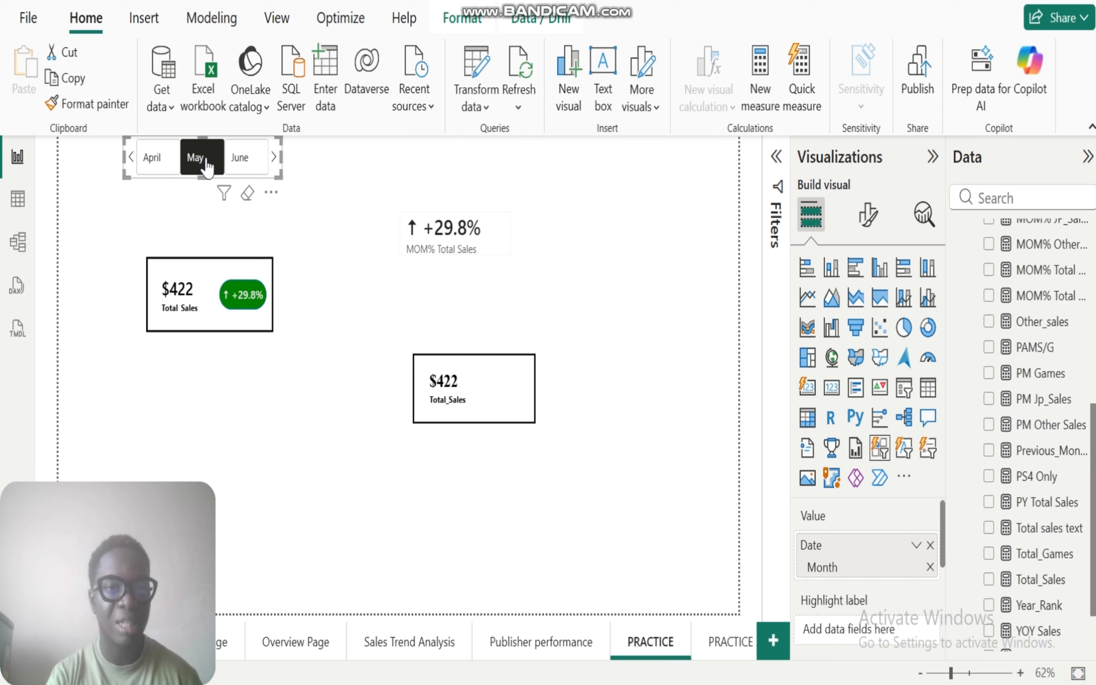
{"action": "left_click", "coordinate": [204, 160]}
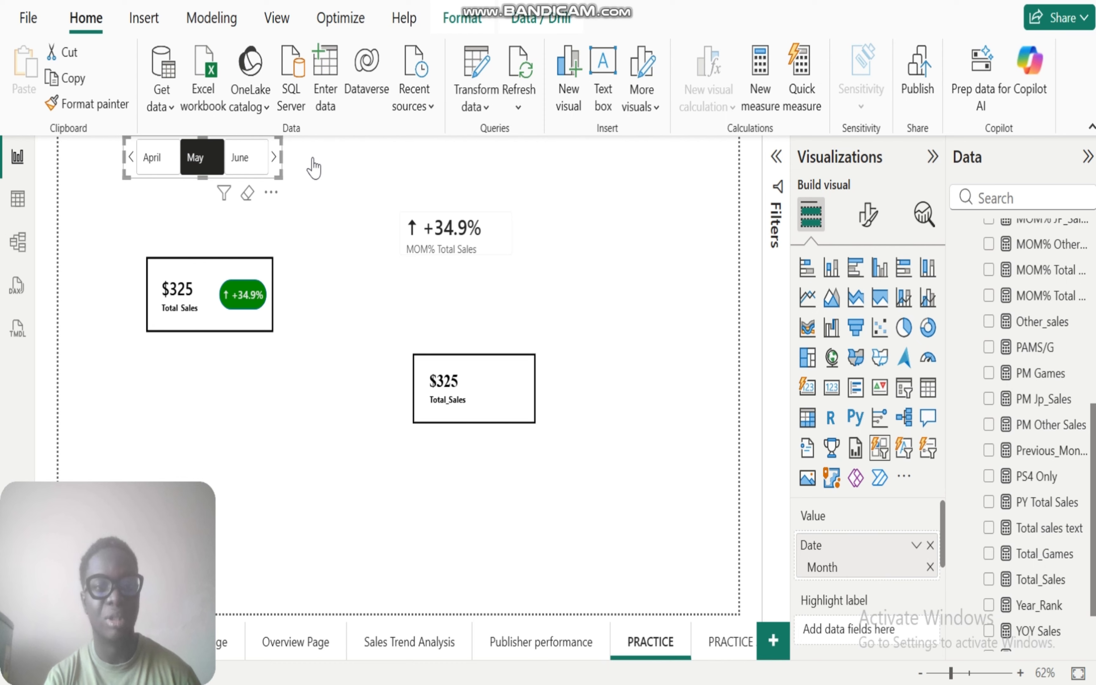
Step: Copy the formatting of the new Total_Sales card onto the MOM% Total Sales card with Format painter
{"action": "left_click", "coordinate": [481, 248]}
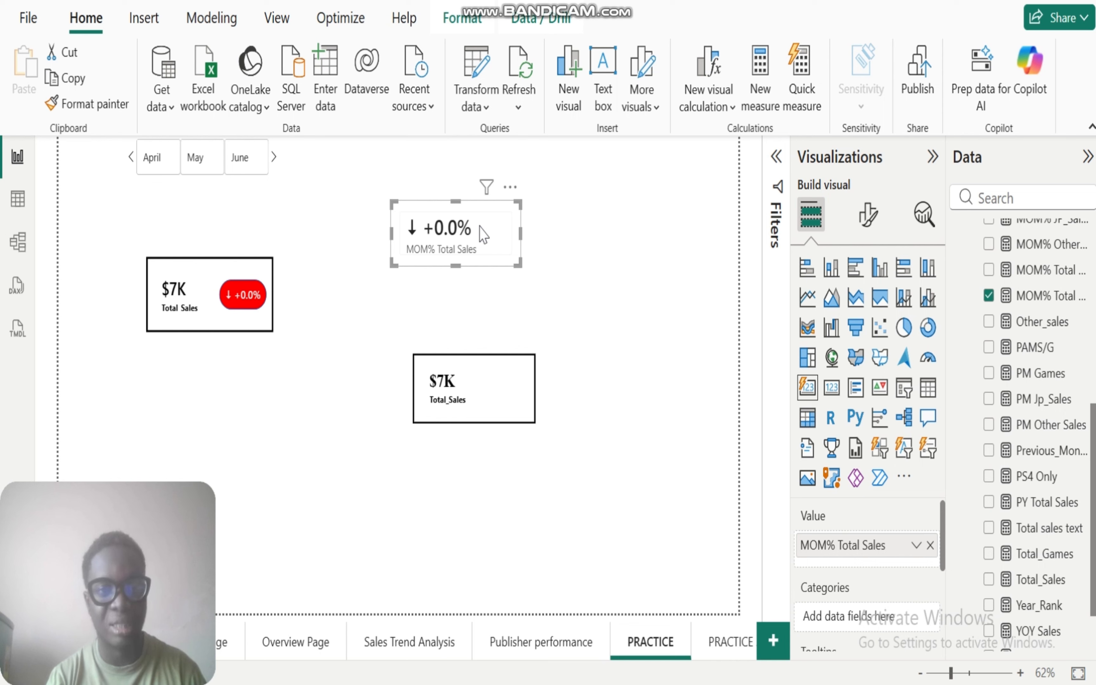
{"action": "left_click", "coordinate": [483, 397]}
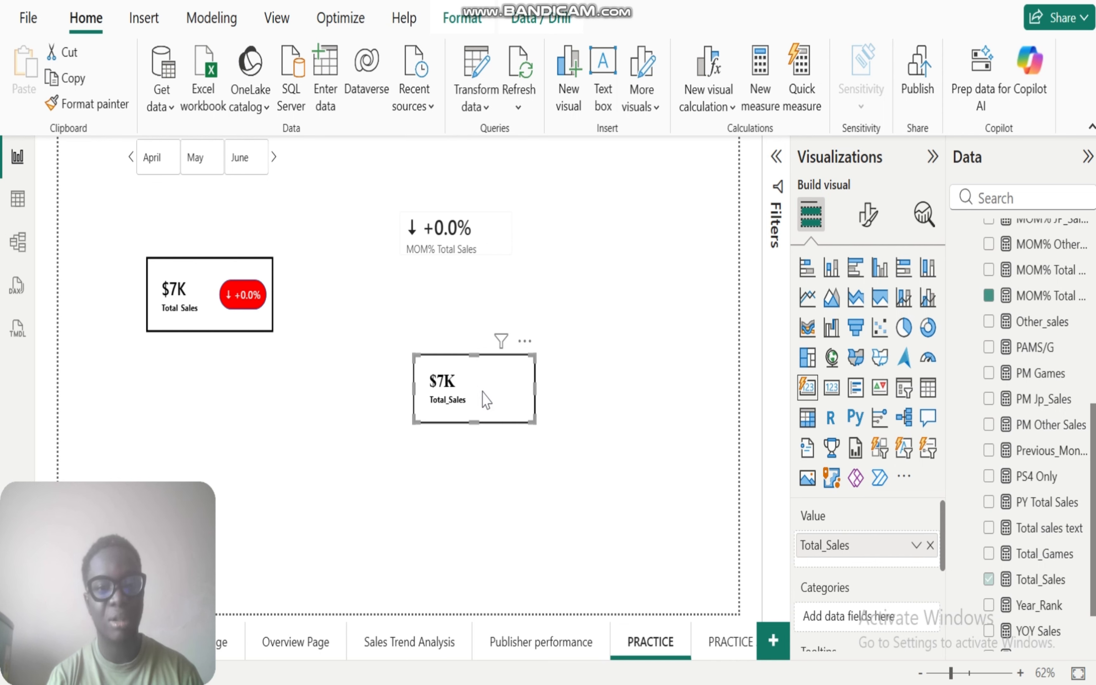
{"action": "left_click", "coordinate": [111, 104]}
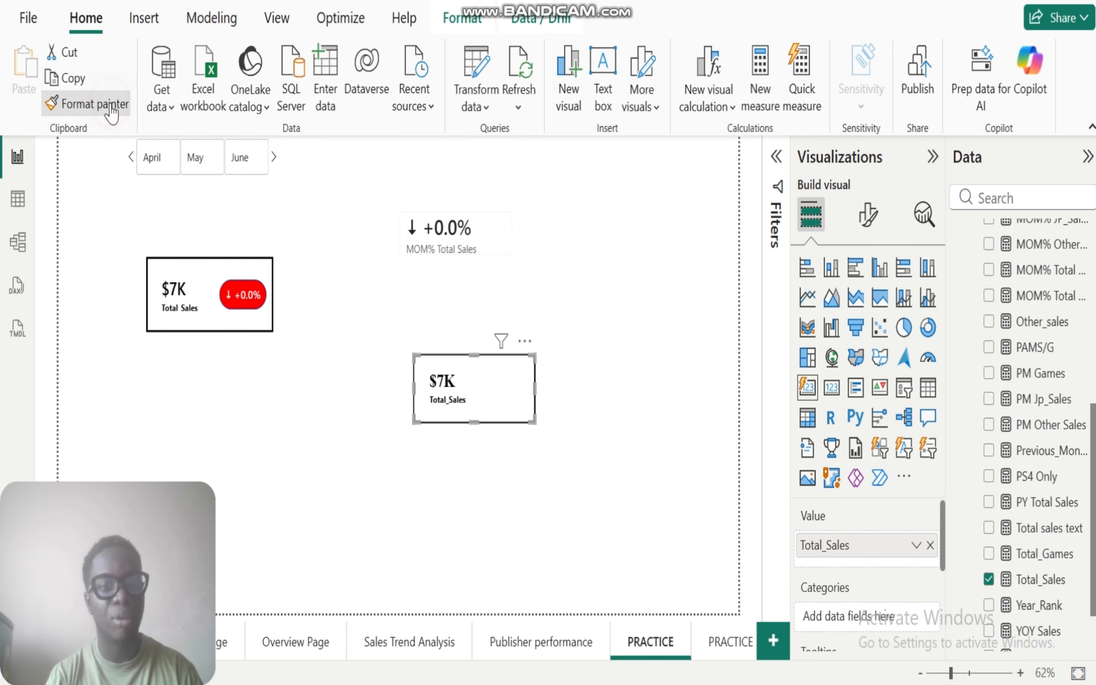
{"action": "left_click", "coordinate": [494, 234]}
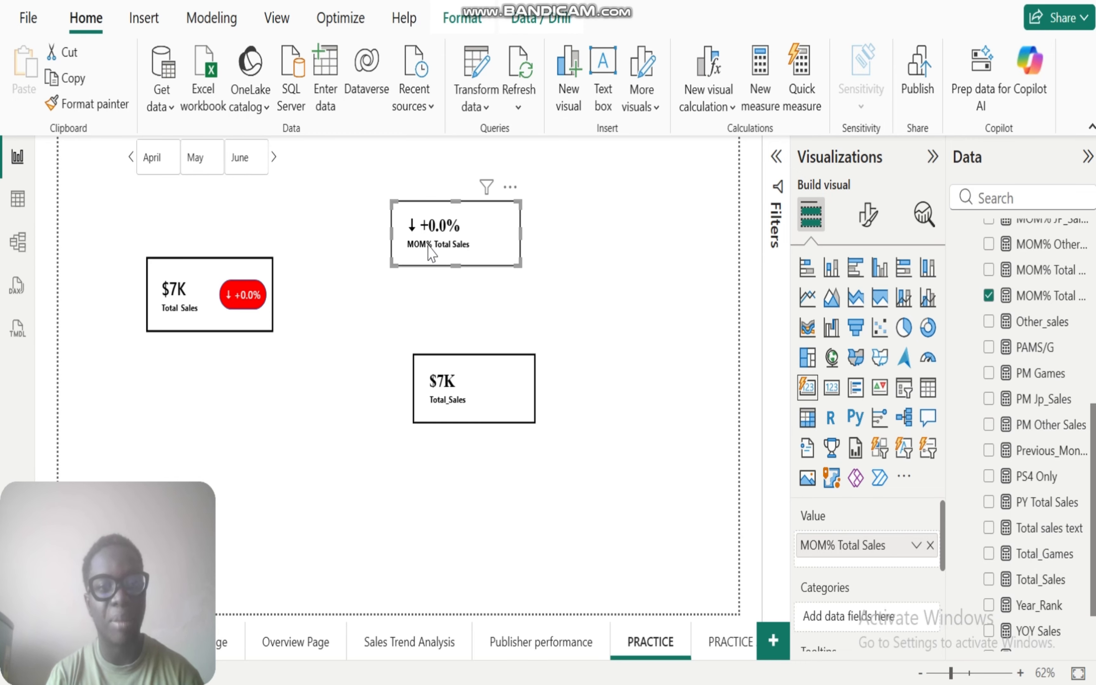
Step: Set the multi-card layout of the MOM% Total Sales card to 1 column
{"action": "left_click", "coordinate": [867, 222]}
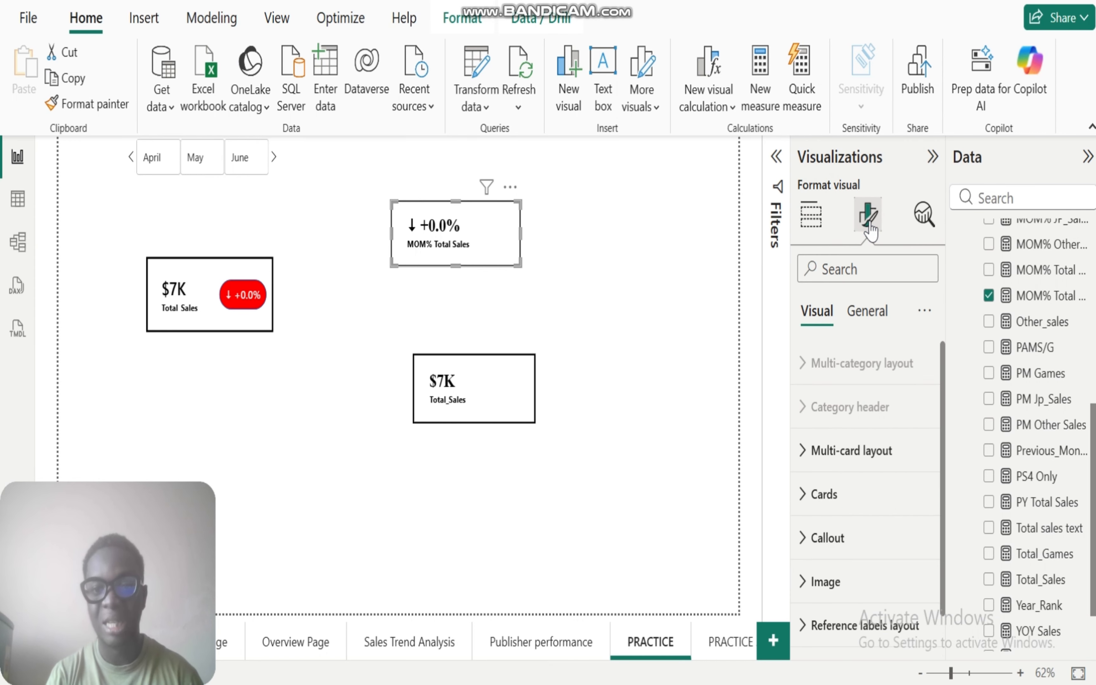
{"action": "left_click", "coordinate": [804, 451]}
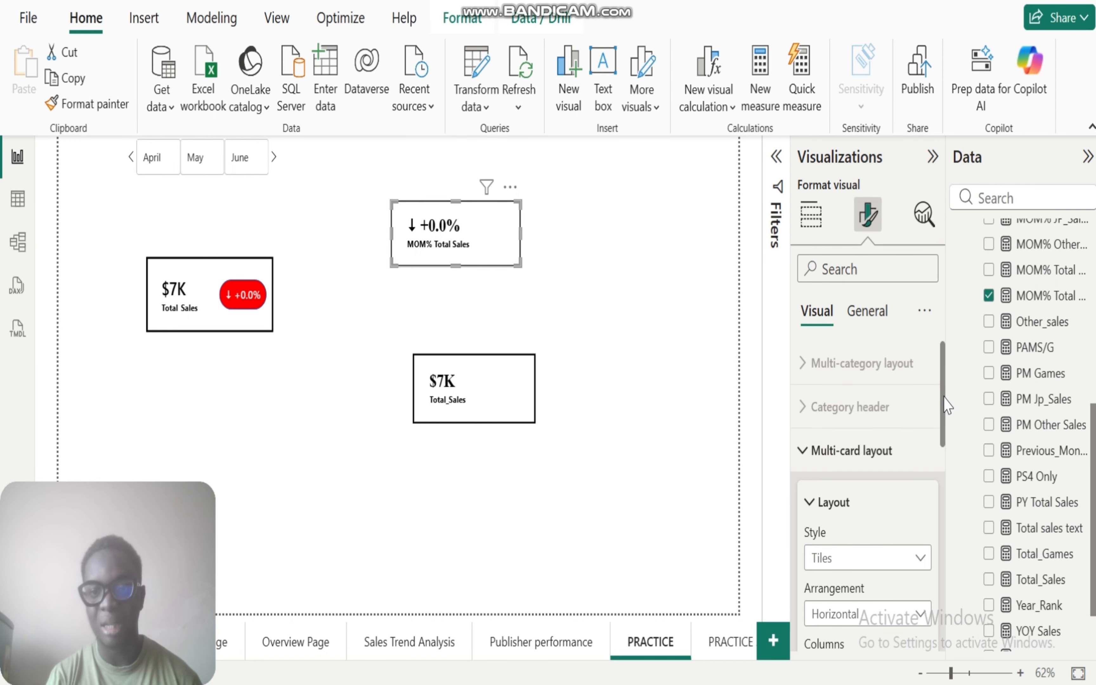
{"action": "left_click_drag", "start_coordinate": [942, 397], "coordinate": [948, 490]}
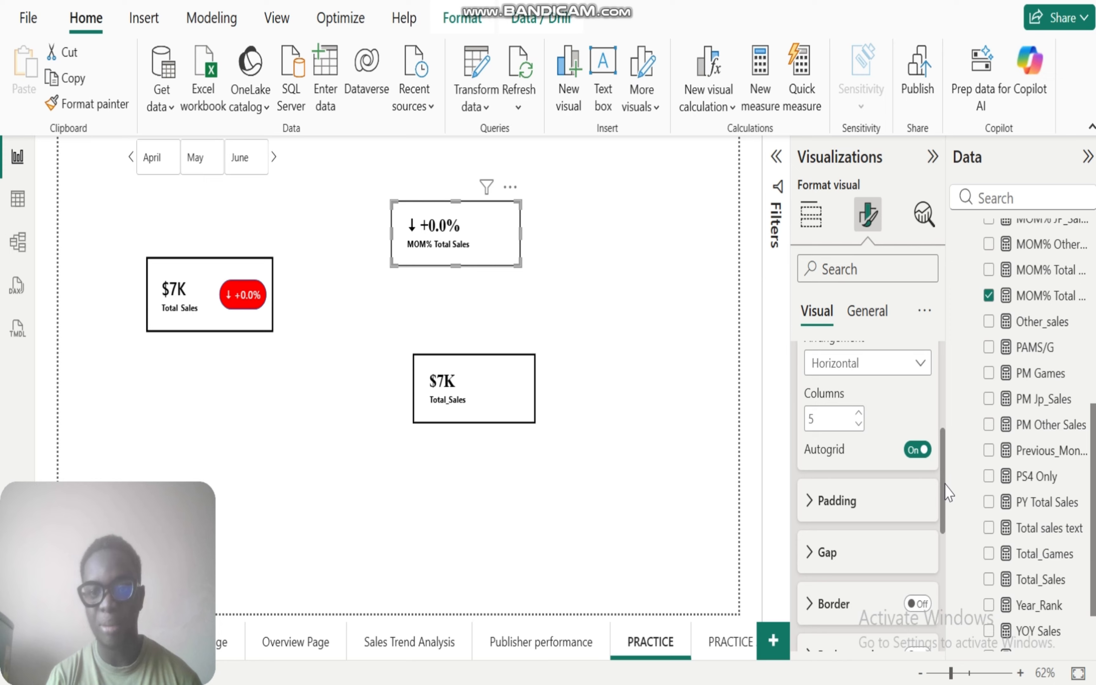
{"action": "left_click", "coordinate": [857, 425]}
{"action": "left_click", "coordinate": [857, 426]}
{"action": "left_click", "coordinate": [857, 426]}
{"action": "left_click", "coordinate": [857, 426]}
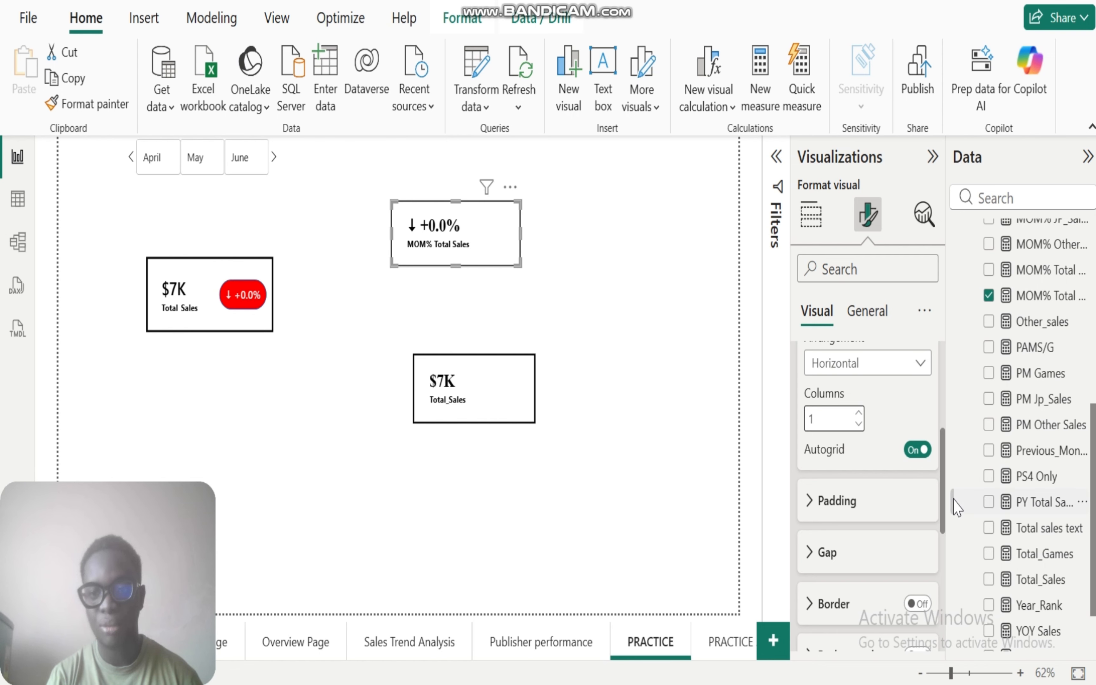
Step: Look through the multi-card layout and Cards formatting settings of the MOM% Total Sales card
{"action": "left_click_drag", "start_coordinate": [943, 504], "coordinate": [941, 532]}
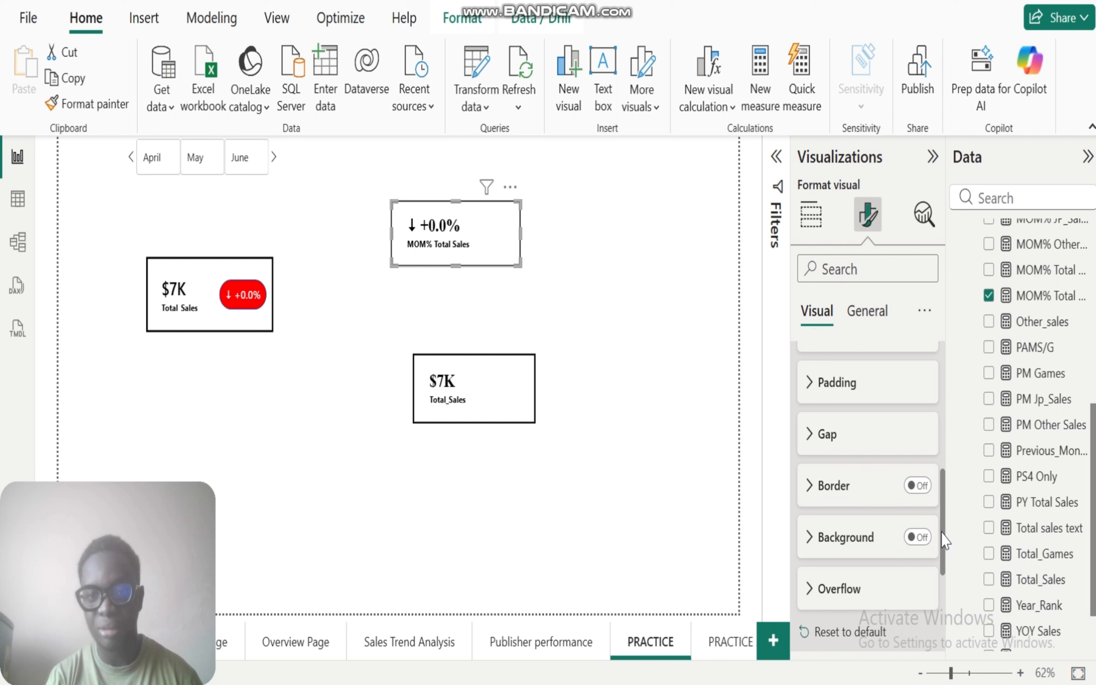
{"action": "left_click", "coordinate": [810, 382]}
{"action": "left_click", "coordinate": [809, 379]}
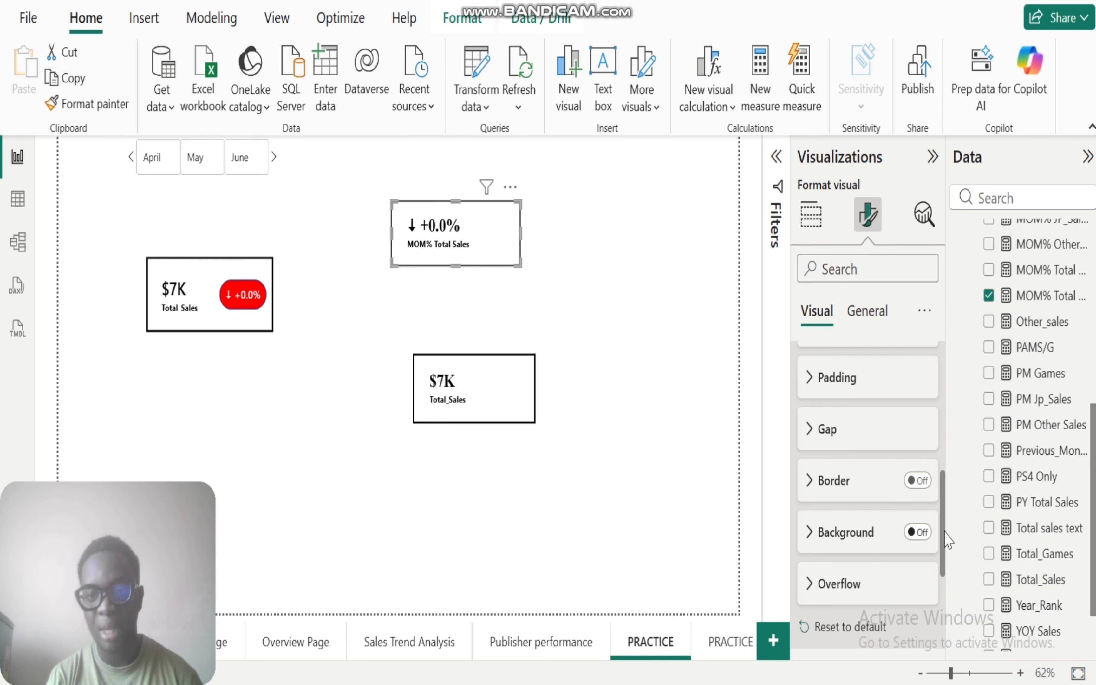
{"action": "scroll", "coordinate": [883, 475], "scroll_direction": "up", "scroll_amount": 5}
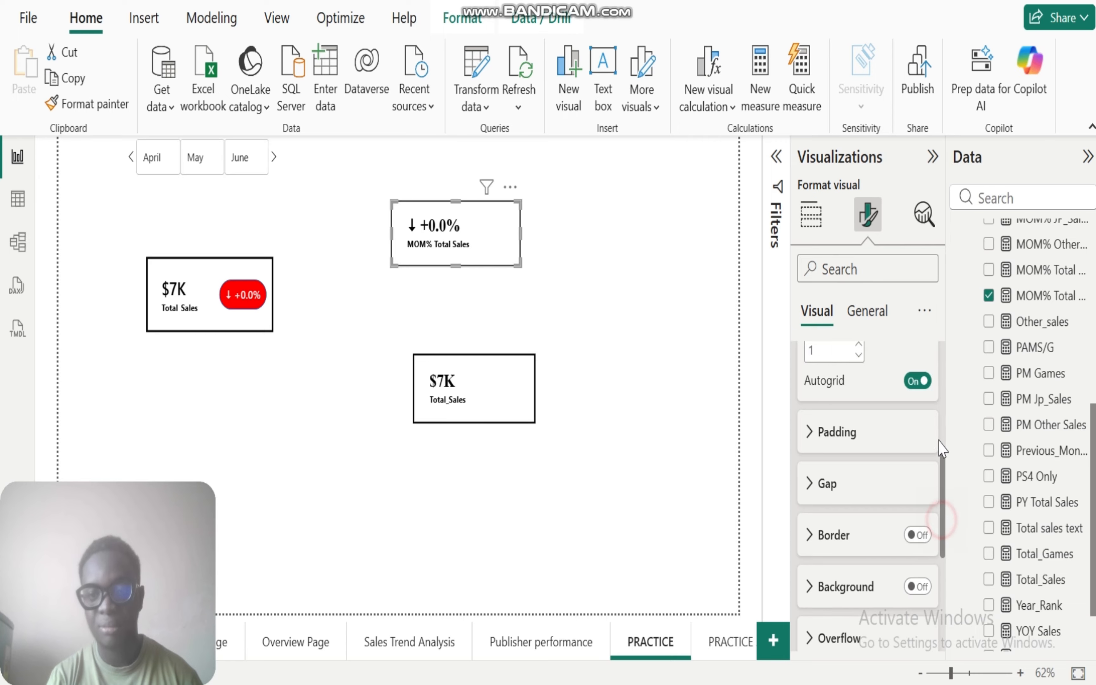
{"action": "left_click", "coordinate": [804, 452]}
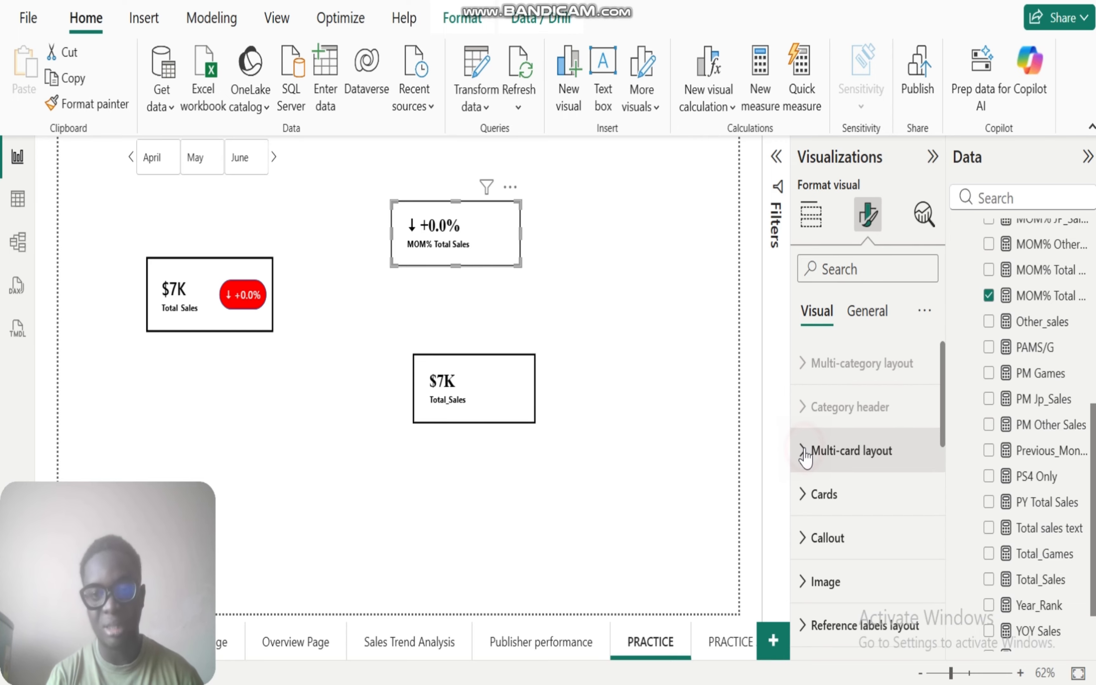
{"action": "left_click", "coordinate": [804, 495]}
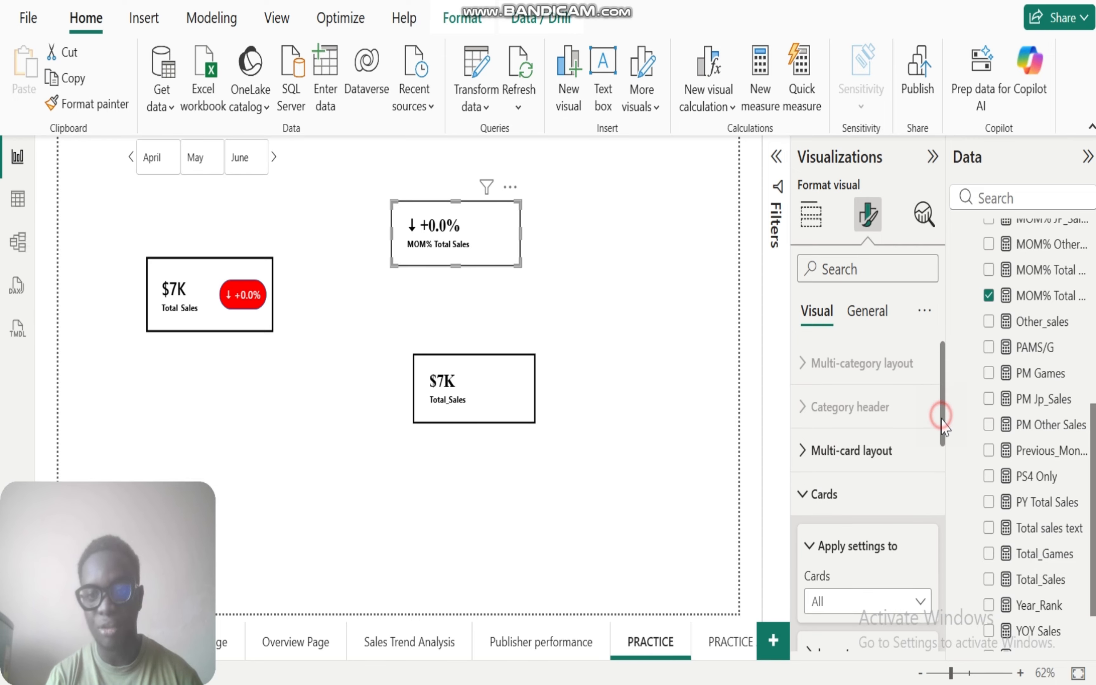
{"action": "mouse_move", "coordinate": [942, 426]}
{"action": "left_mouse_down"}
{"action": "mouse_move", "coordinate": [952, 679]}
{"action": "mouse_move", "coordinate": [945, 472]}
{"action": "mouse_move", "coordinate": [931, 410]}
{"action": "left_mouse_up"}
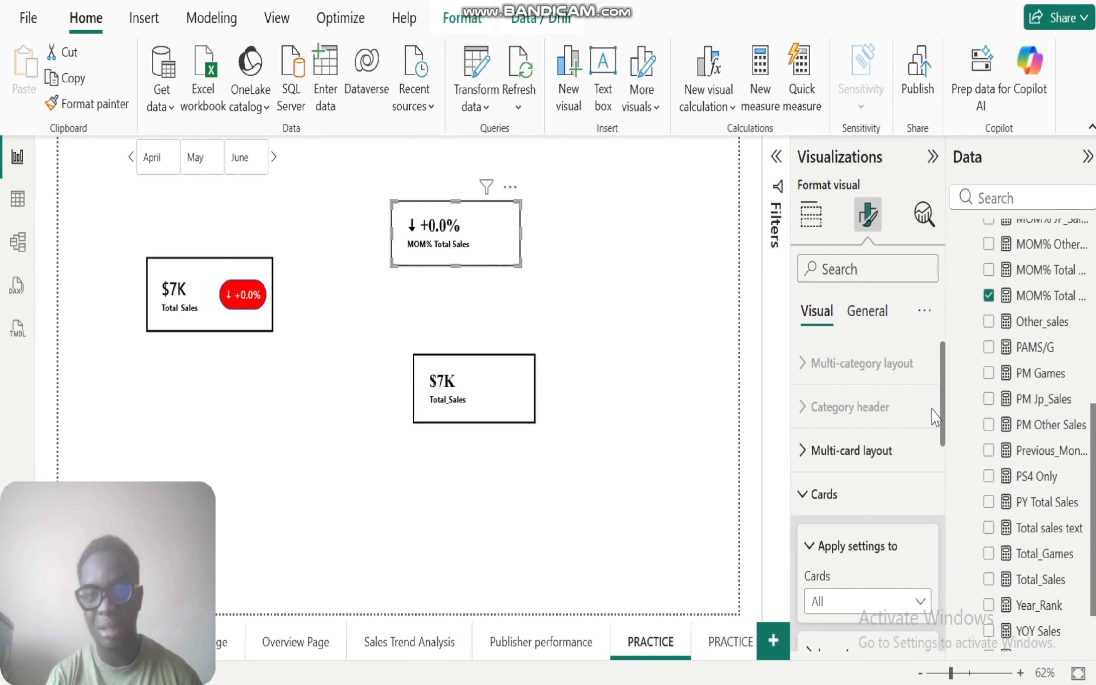
{"action": "left_click", "coordinate": [805, 493]}
Step: Turn off the callout label of the MOM% Total Sales card and shrink the card to a small box
{"action": "scroll", "coordinate": [944, 466], "scroll_direction": "down", "scroll_amount": 1}
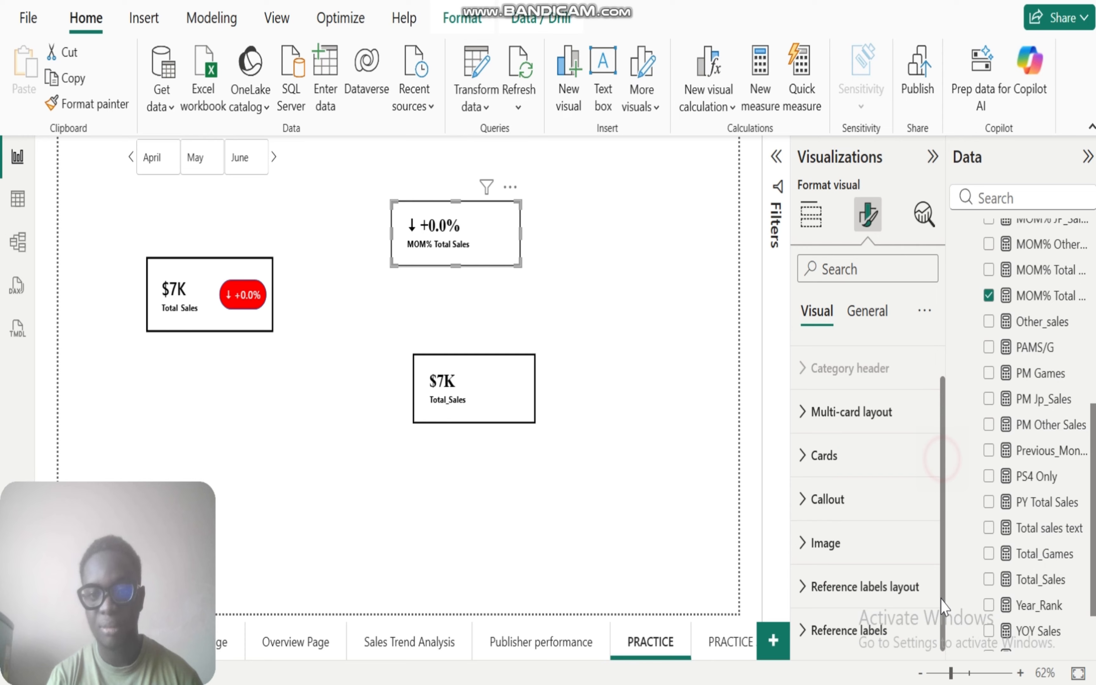
{"action": "left_click", "coordinate": [803, 498]}
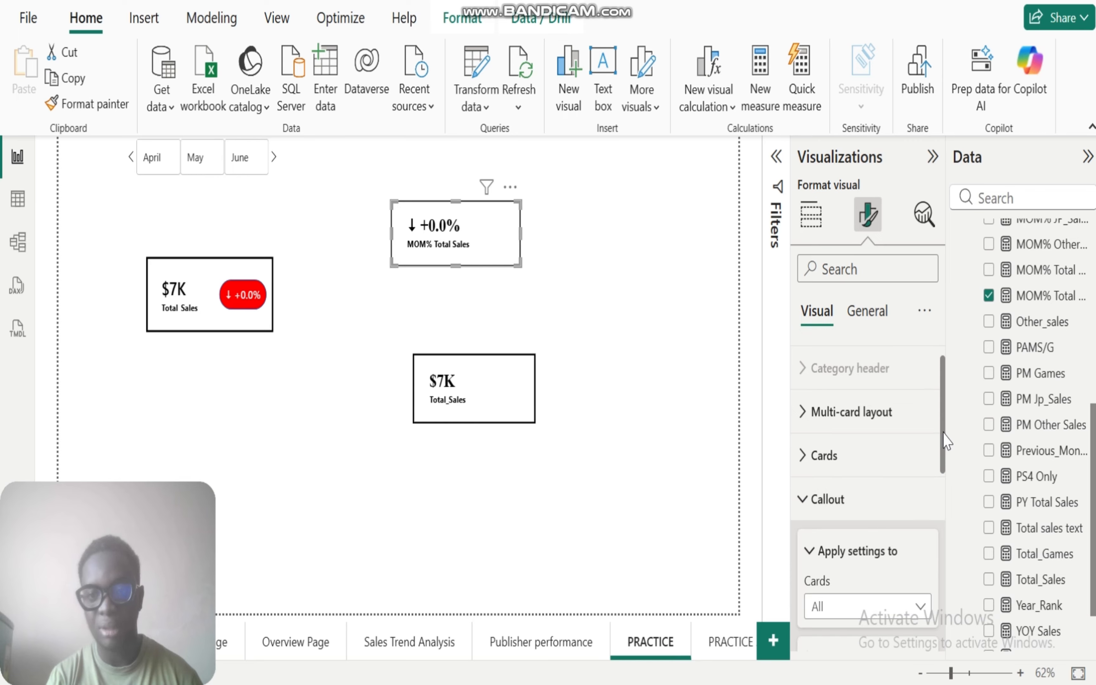
{"action": "left_click_drag", "start_coordinate": [944, 431], "coordinate": [947, 551]}
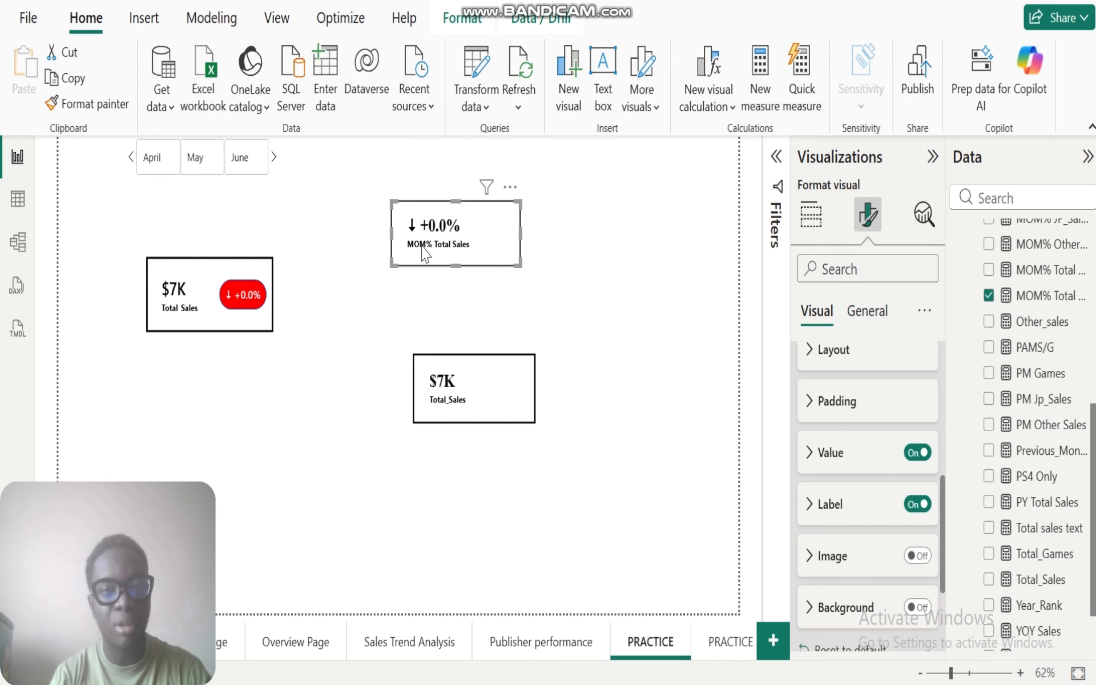
{"action": "left_click", "coordinate": [916, 503]}
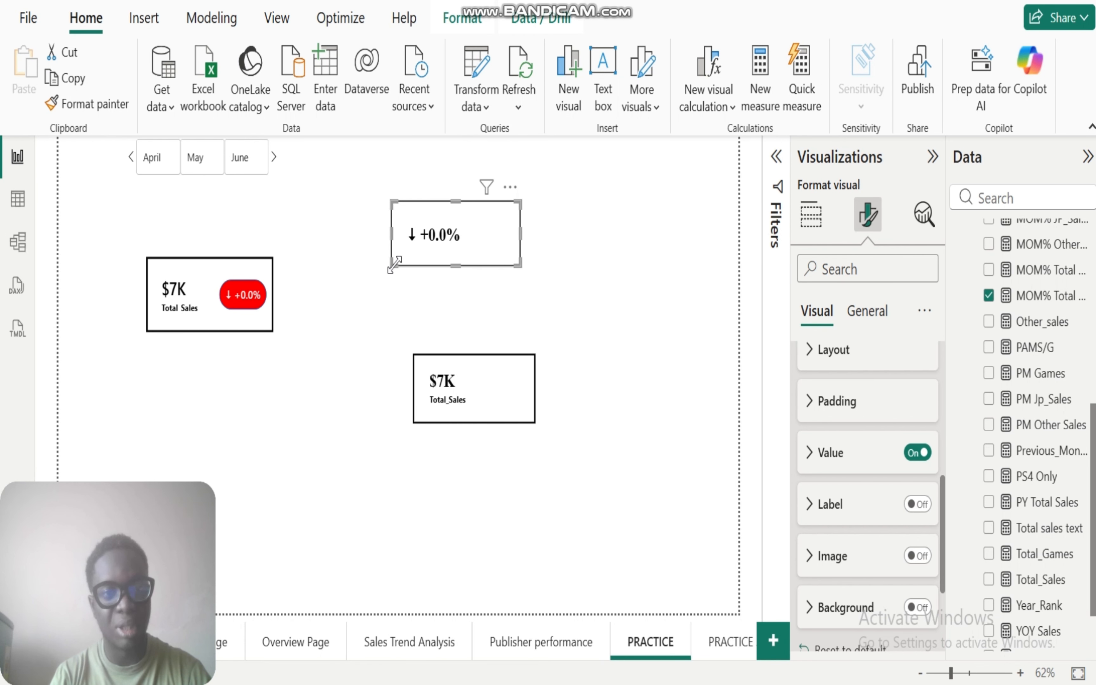
{"action": "left_click_drag", "start_coordinate": [391, 262], "coordinate": [451, 244]}
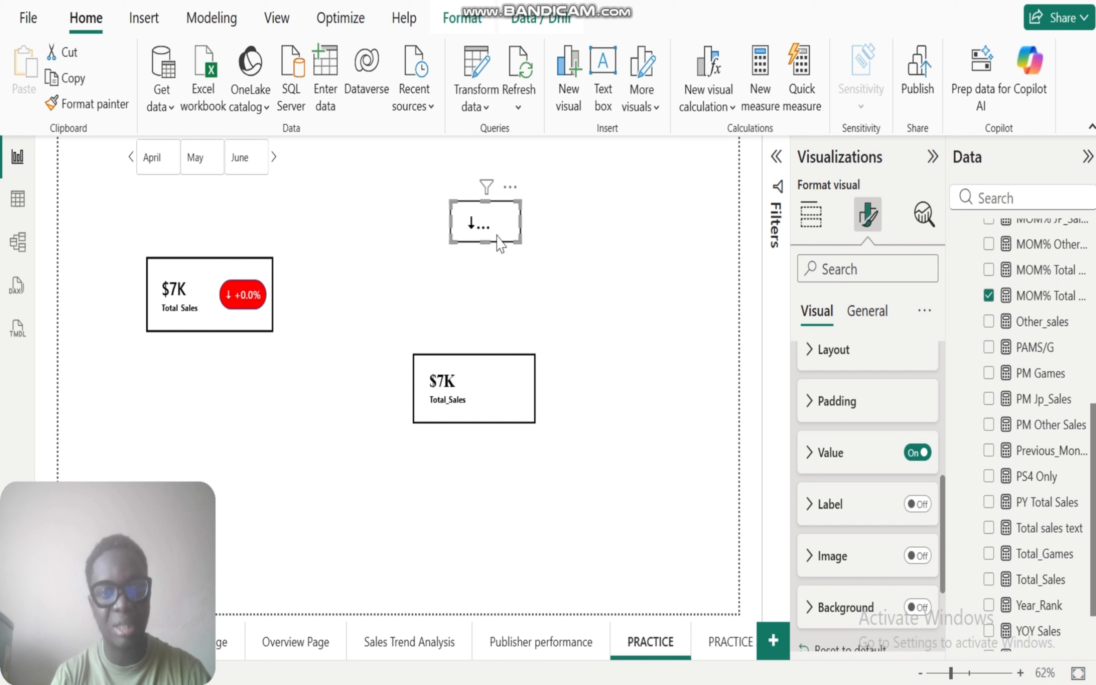
Step: Set the top and bottom padding of the MOM% Total Sales card to 0 px and reduce the card's height slightly
{"action": "left_click", "coordinate": [866, 262]}
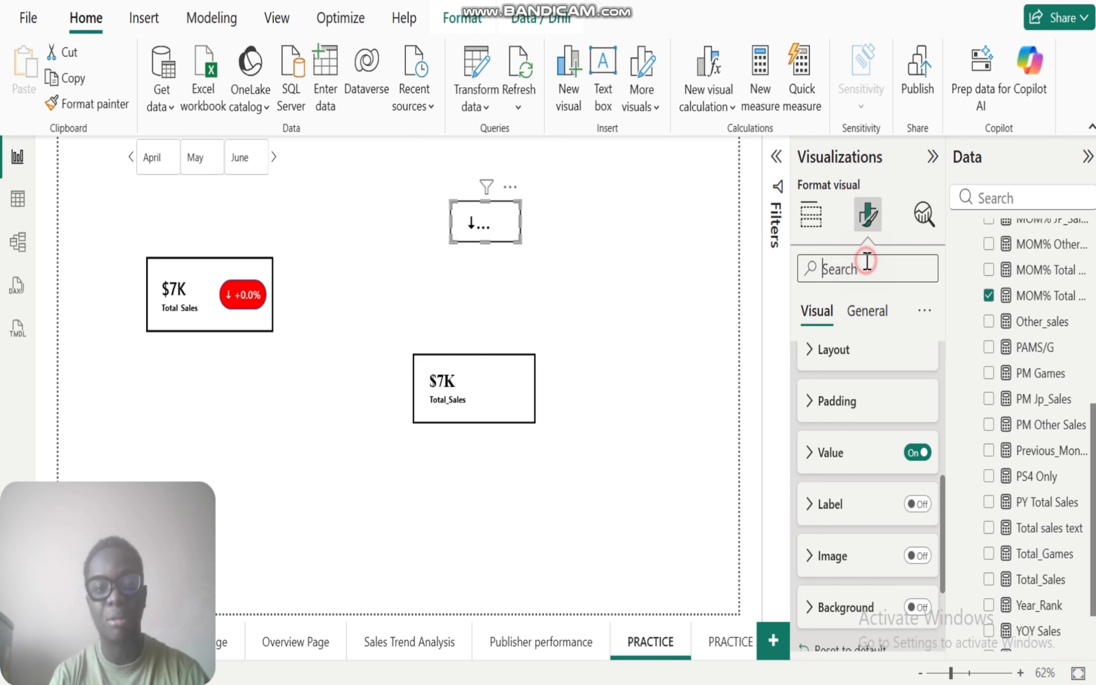
{"action": "type", "text": "padding"}
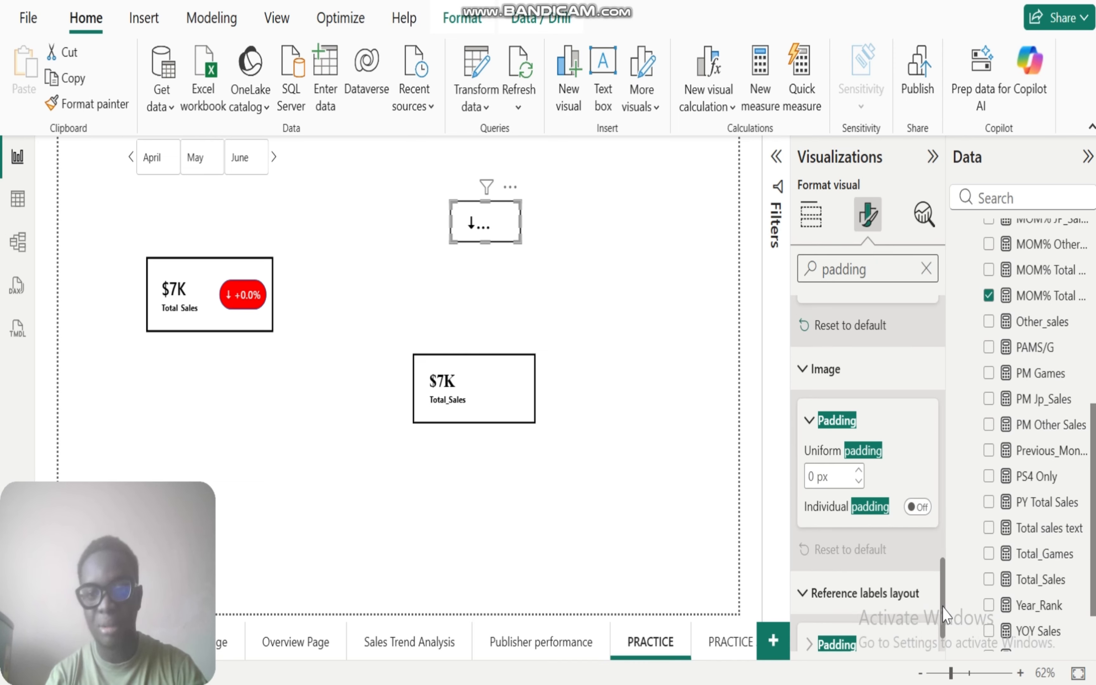
{"action": "left_click_drag", "start_coordinate": [945, 598], "coordinate": [947, 338]}
{"action": "left_click", "coordinate": [859, 405]}
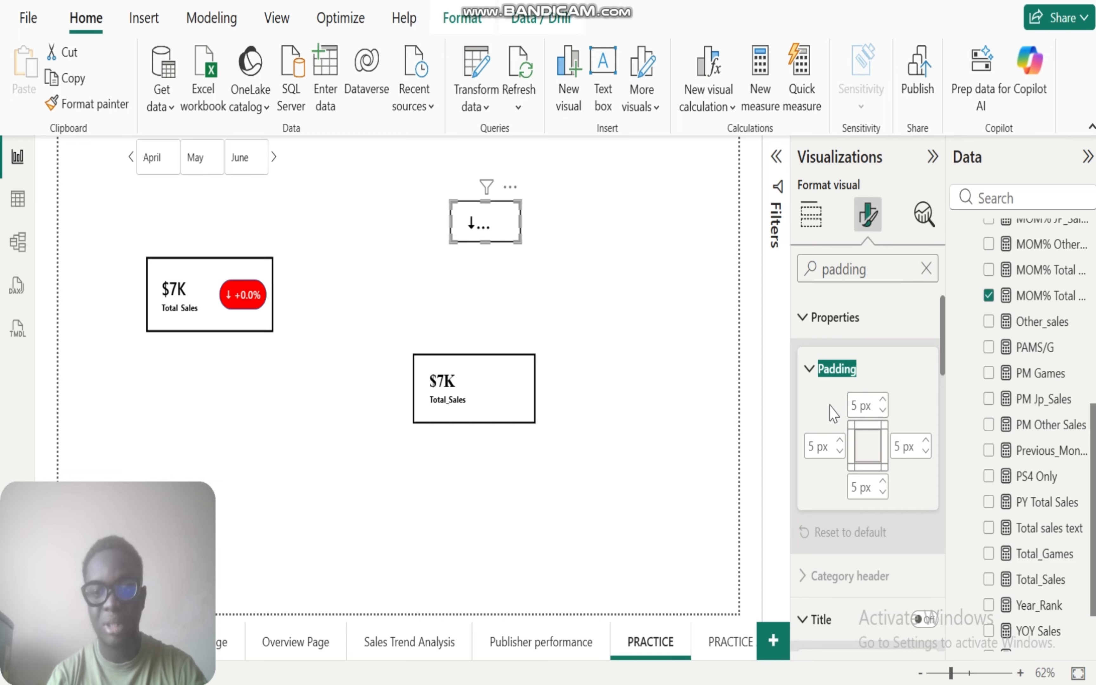
{"action": "double_click", "coordinate": [856, 407]}
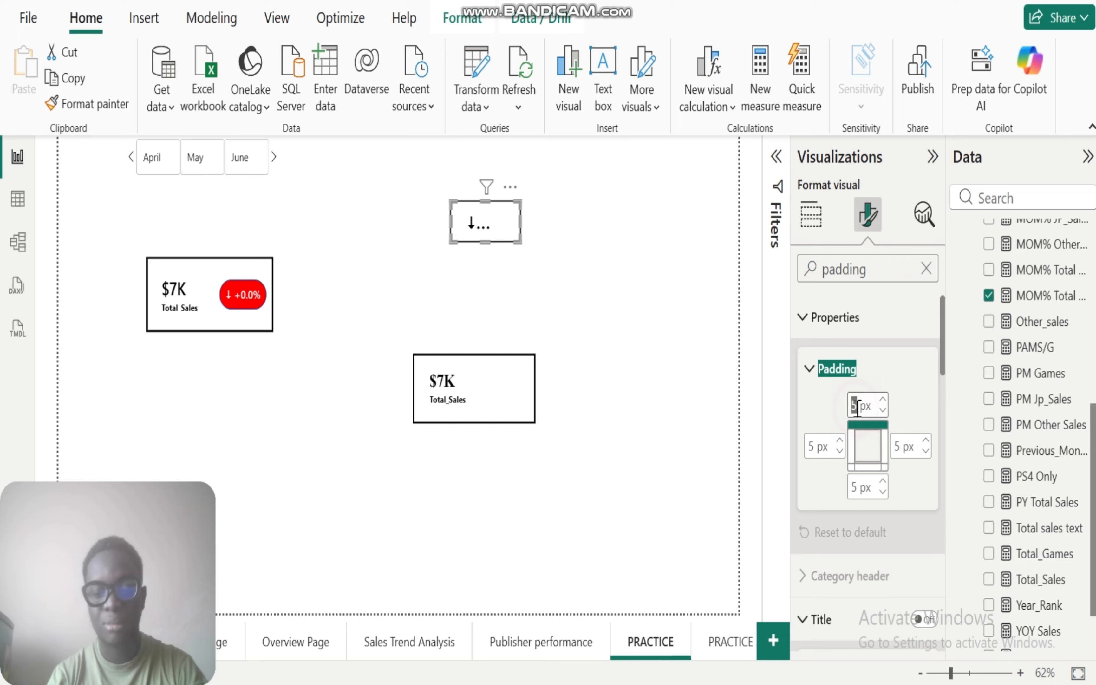
{"action": "type", "text": "0"}
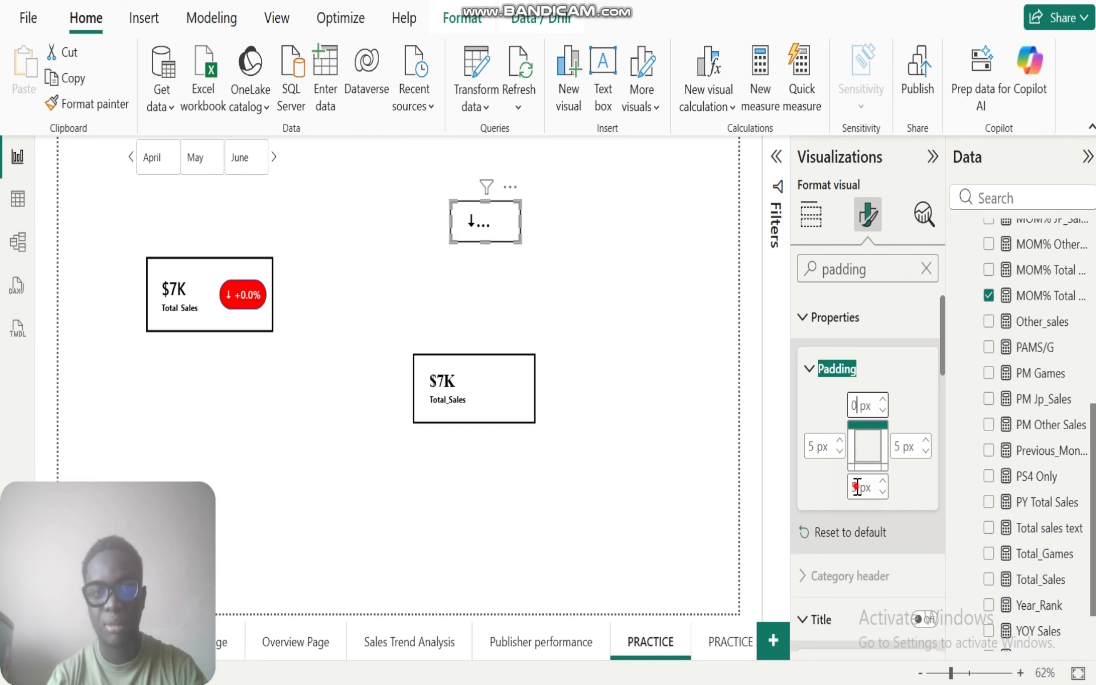
{"action": "double_click", "coordinate": [855, 487]}
{"action": "type", "text": "0"}
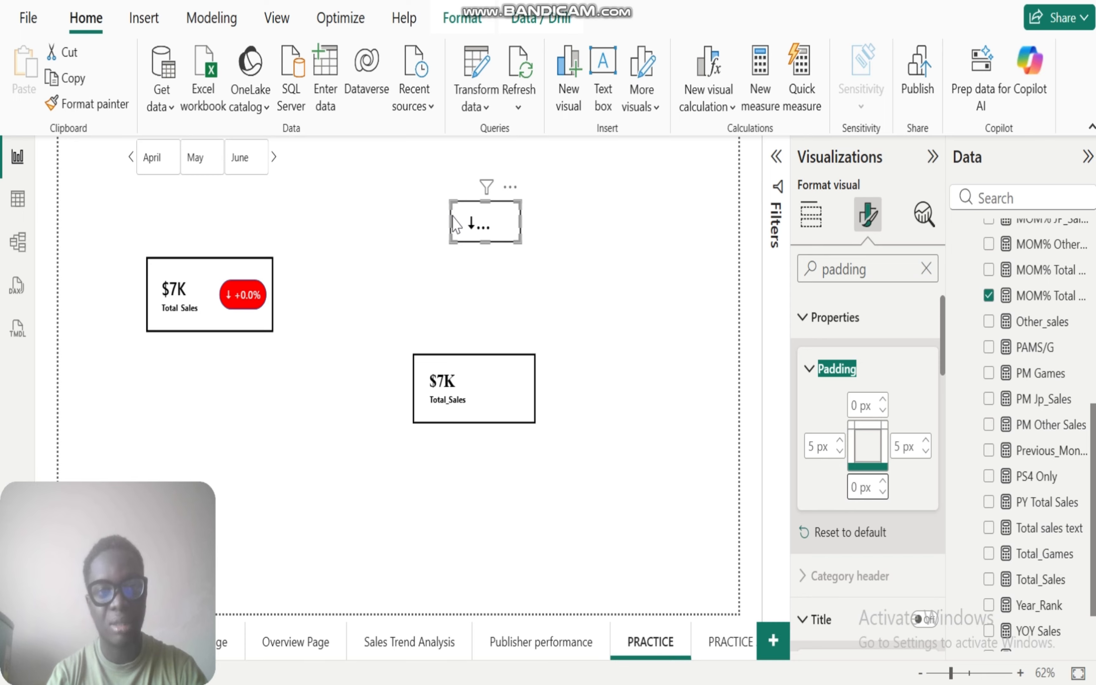
{"action": "mouse_move", "coordinate": [447, 221]}
{"action": "left_mouse_down"}
{"action": "mouse_move", "coordinate": [433, 220]}
{"action": "mouse_move", "coordinate": [482, 245]}
{"action": "mouse_move", "coordinate": [432, 217]}
{"action": "mouse_move", "coordinate": [447, 219]}
{"action": "left_mouse_up"}
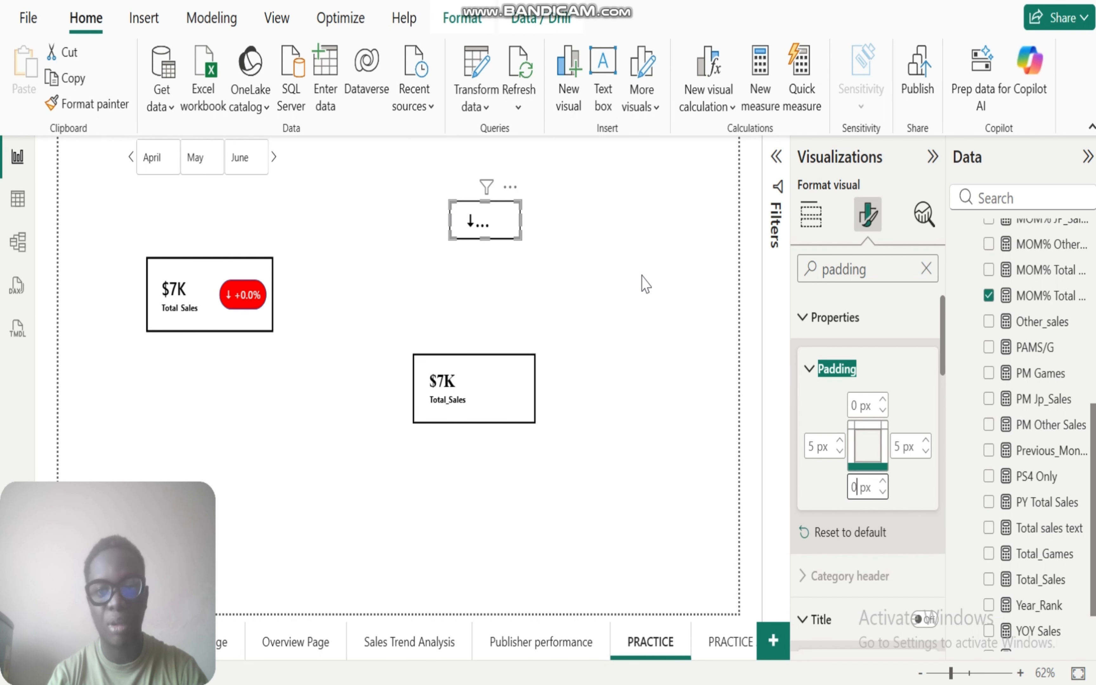
Step: Open the callout value settings of the MOM% Total Sales card
{"action": "left_click", "coordinate": [810, 215]}
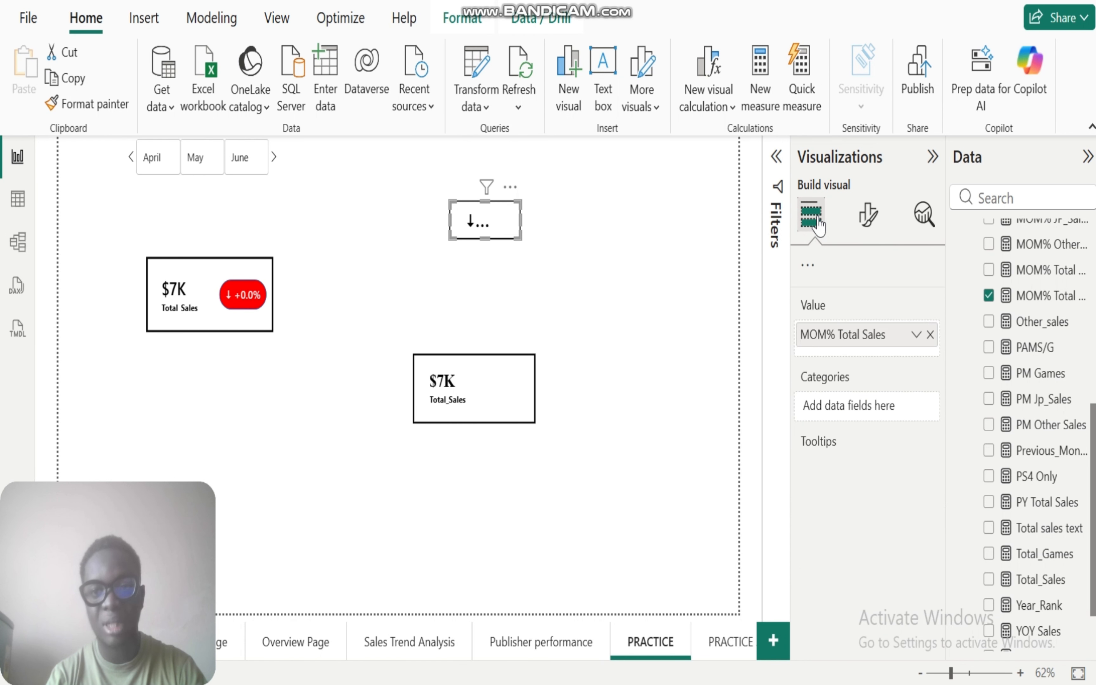
{"action": "left_click", "coordinate": [876, 222]}
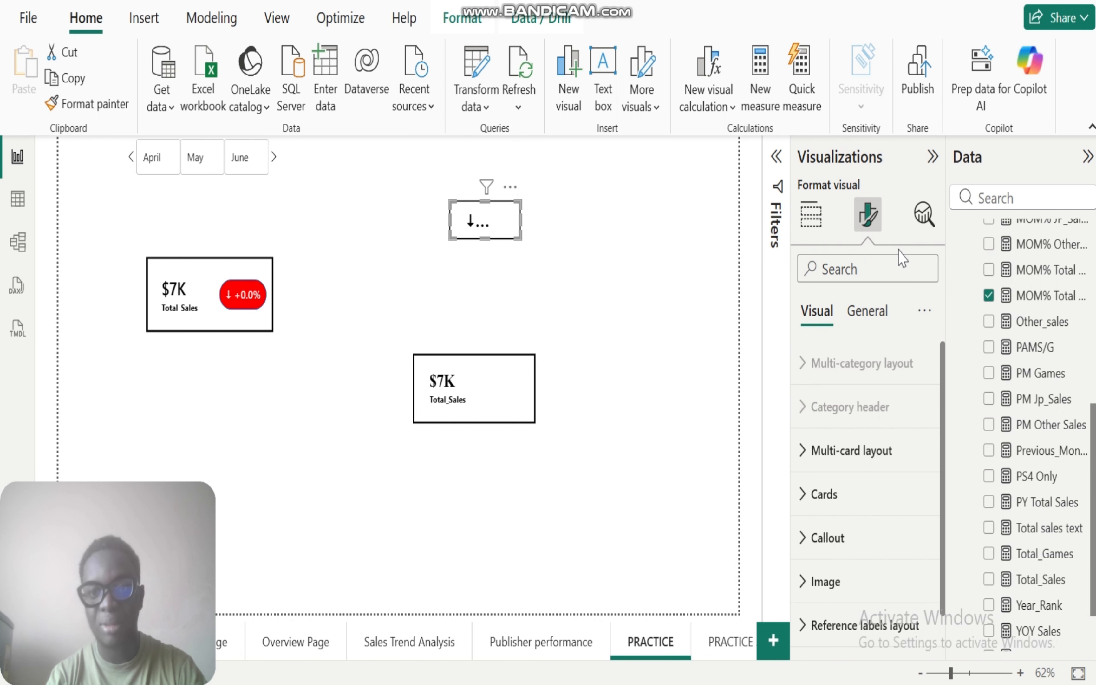
{"action": "left_click", "coordinate": [801, 544]}
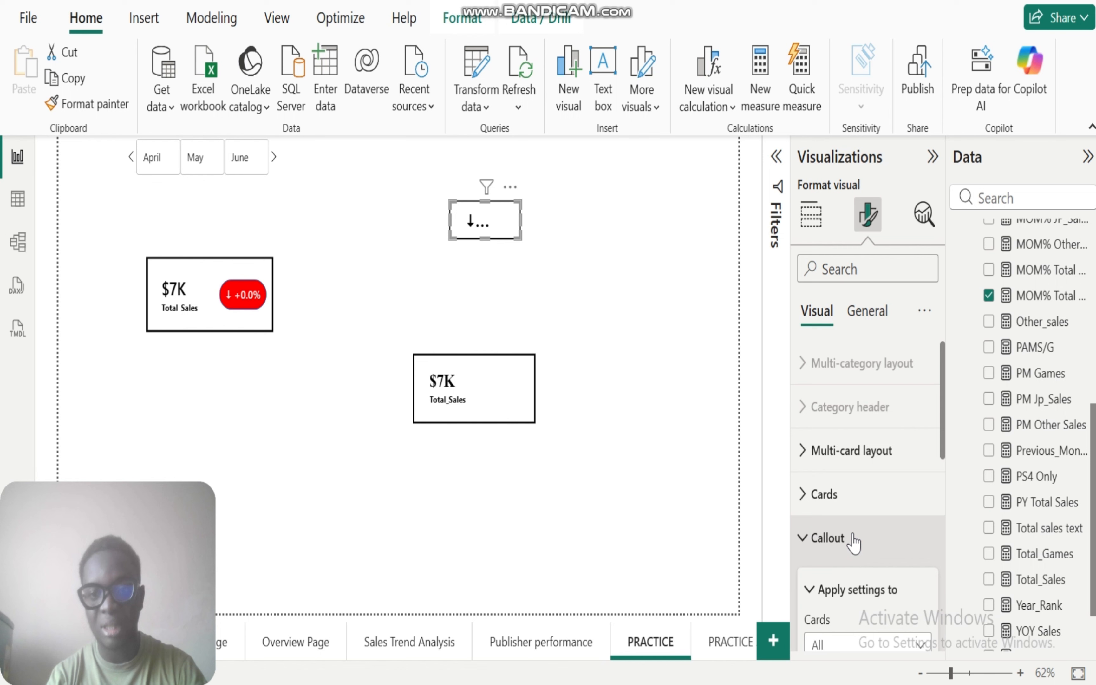
{"action": "left_click_drag", "start_coordinate": [944, 427], "coordinate": [947, 503]}
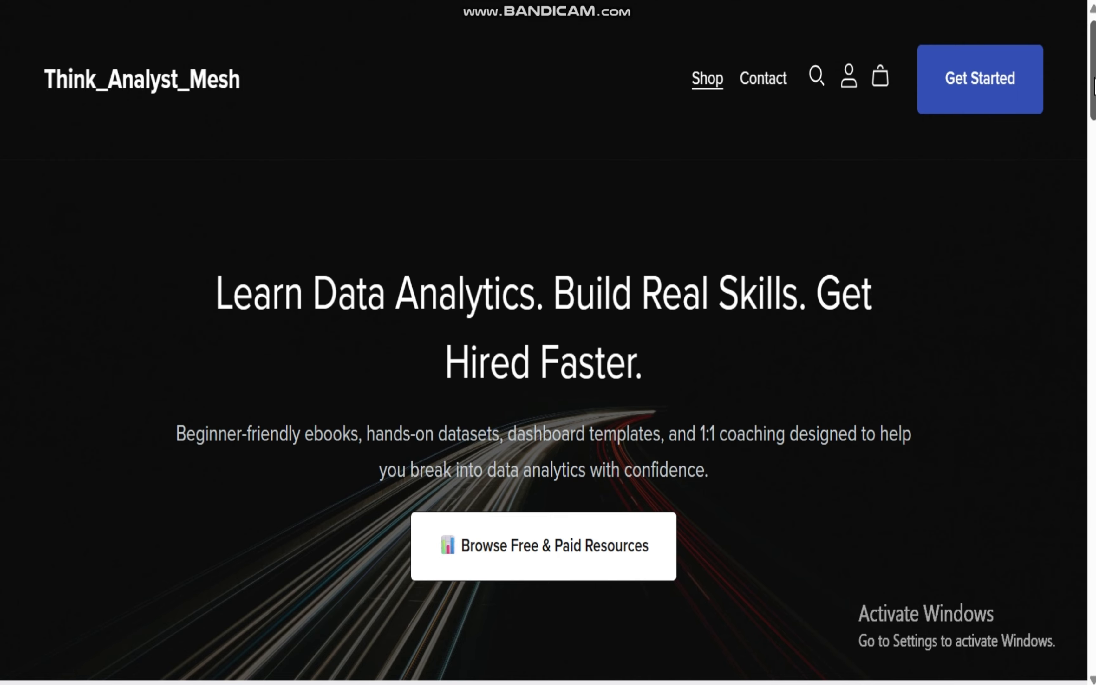
Step: Switch to the Think_Analyst_Mesh website, browse its featured collection and view the Power BI for Complete Beginners ebook page
{"action": "left_click_drag", "start_coordinate": [1092, 82], "coordinate": [1091, 184]}
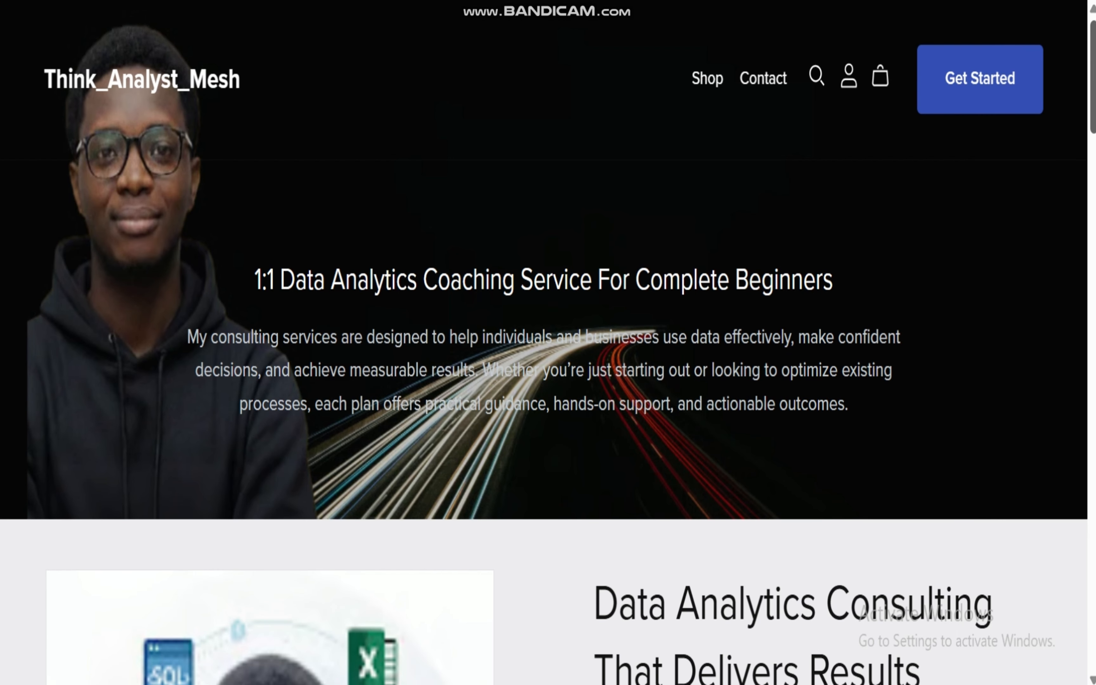
{"action": "mouse_move", "coordinate": [1092, 77]}
{"action": "left_mouse_down"}
{"action": "mouse_move", "coordinate": [1092, 554]}
{"action": "mouse_move", "coordinate": [1093, 77]}
{"action": "left_mouse_up"}
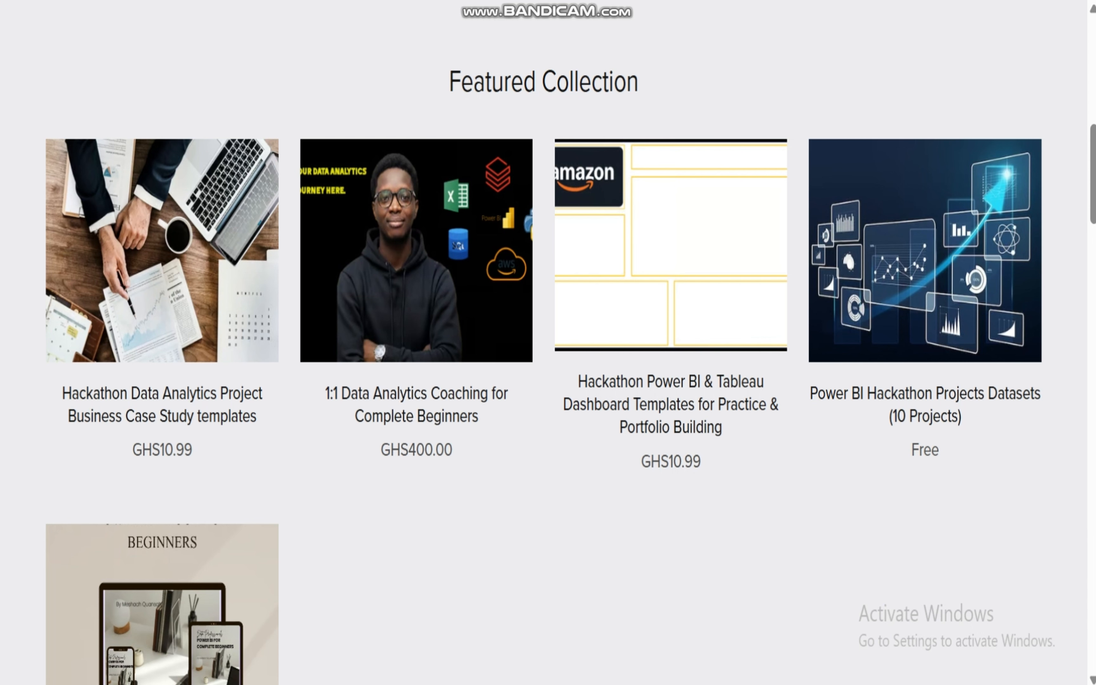
{"action": "scroll", "coordinate": [1093, 190], "scroll_direction": "down", "scroll_amount": 6}
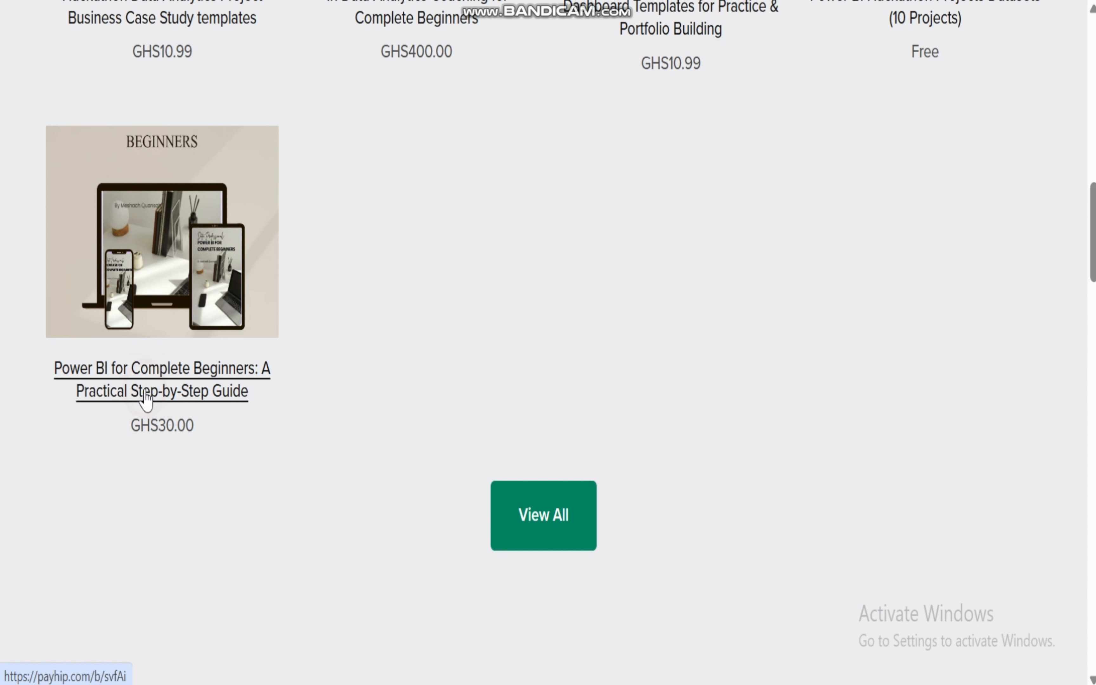
{"action": "left_click", "coordinate": [146, 399]}
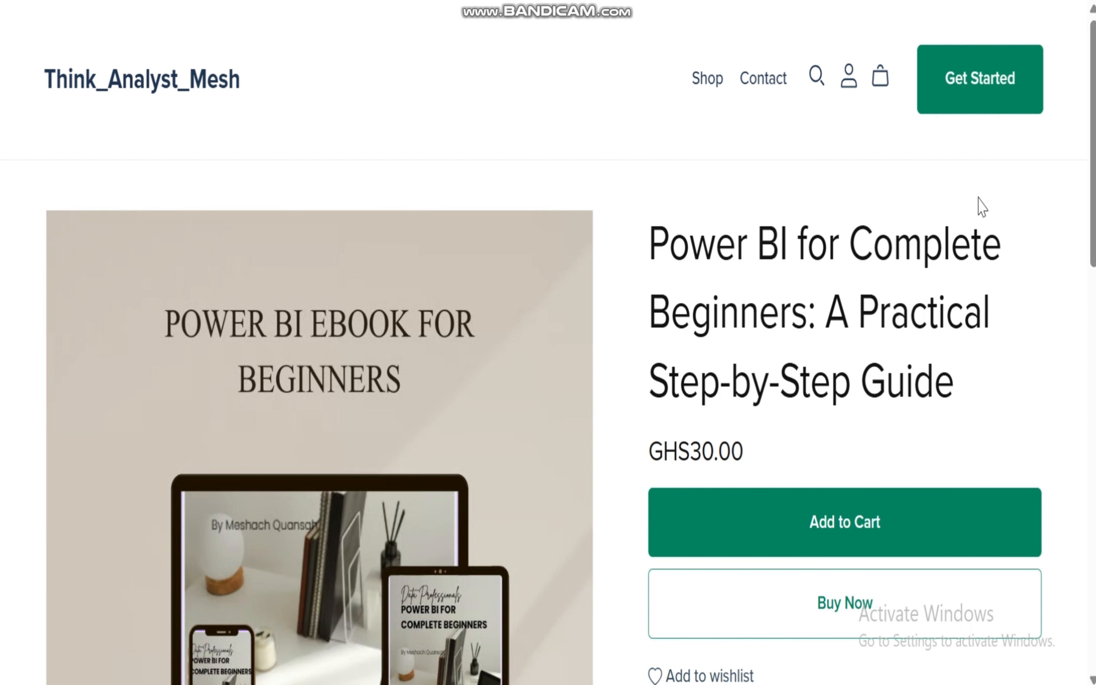
{"action": "mouse_move", "coordinate": [1092, 158]}
{"action": "left_mouse_down"}
{"action": "mouse_move", "coordinate": [1080, 582]}
{"action": "mouse_move", "coordinate": [1094, 156]}
{"action": "left_mouse_up"}
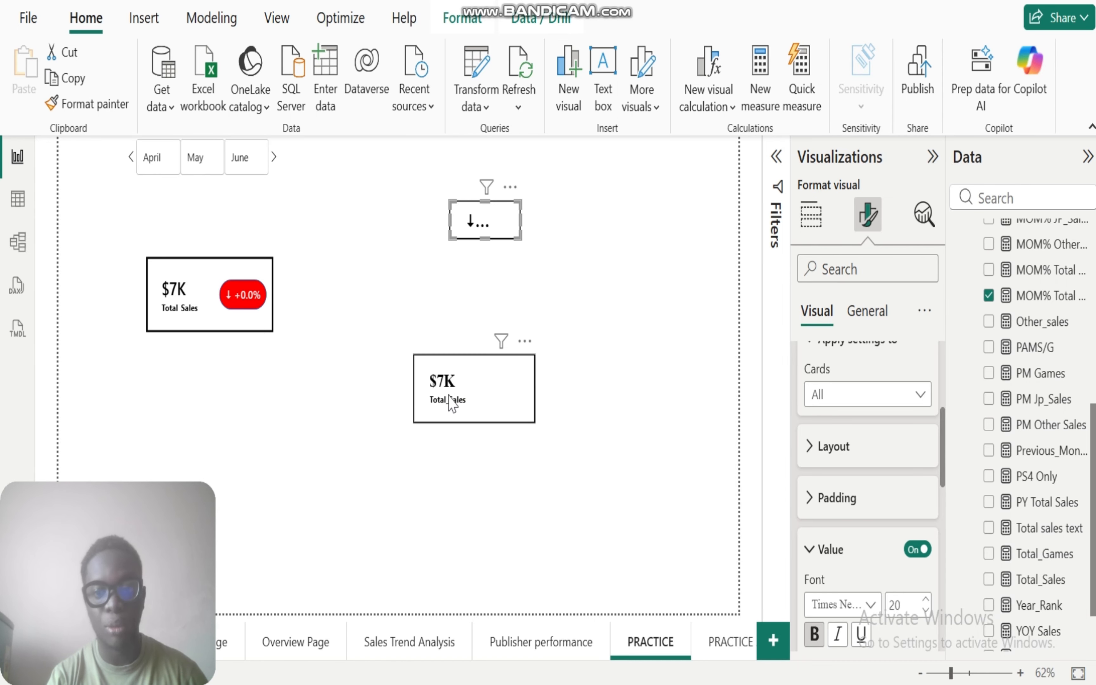
Step: Set the callout value font size of the MOM% Total Sales card to 13 and adjust the card's box size slightly
{"action": "scroll", "coordinate": [945, 464], "scroll_direction": "down", "scroll_amount": 3}
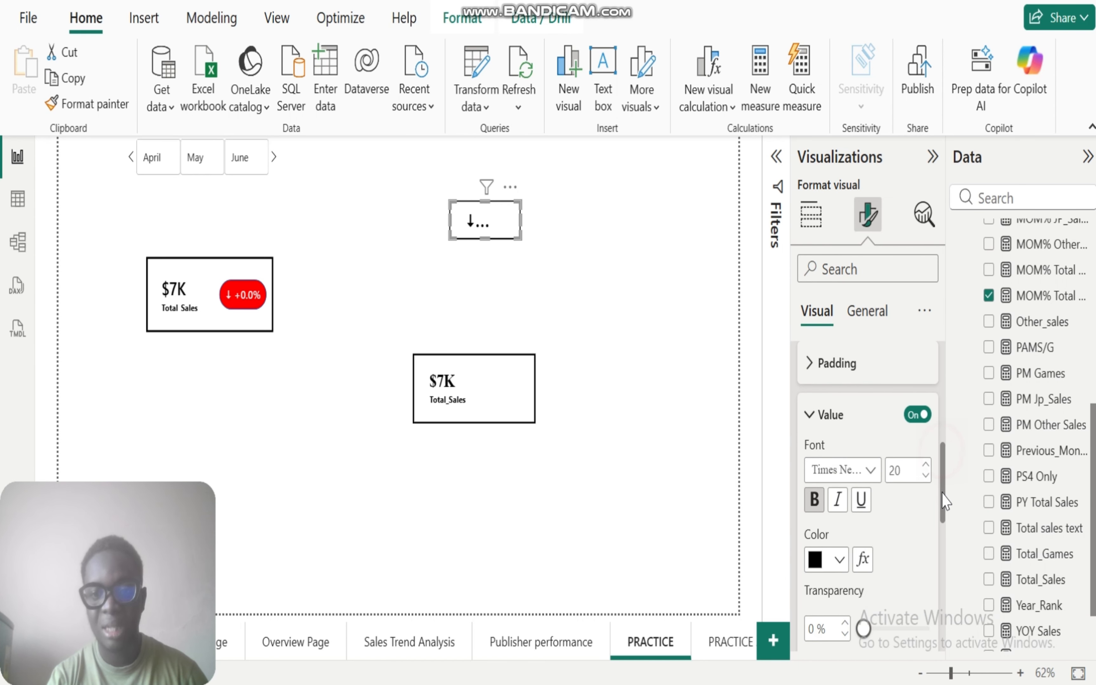
{"action": "left_click", "coordinate": [925, 451]}
{"action": "left_click", "coordinate": [925, 450]}
{"action": "left_click", "coordinate": [925, 451]}
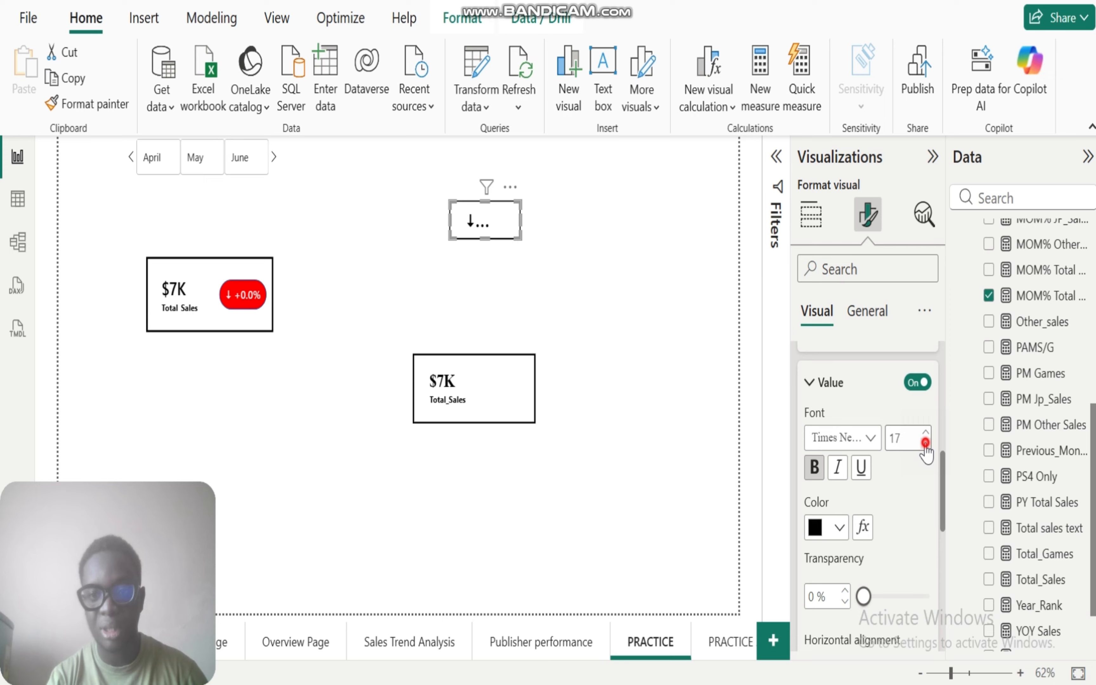
{"action": "left_click", "coordinate": [925, 451]}
{"action": "left_click", "coordinate": [925, 451]}
{"action": "left_click", "coordinate": [926, 450]}
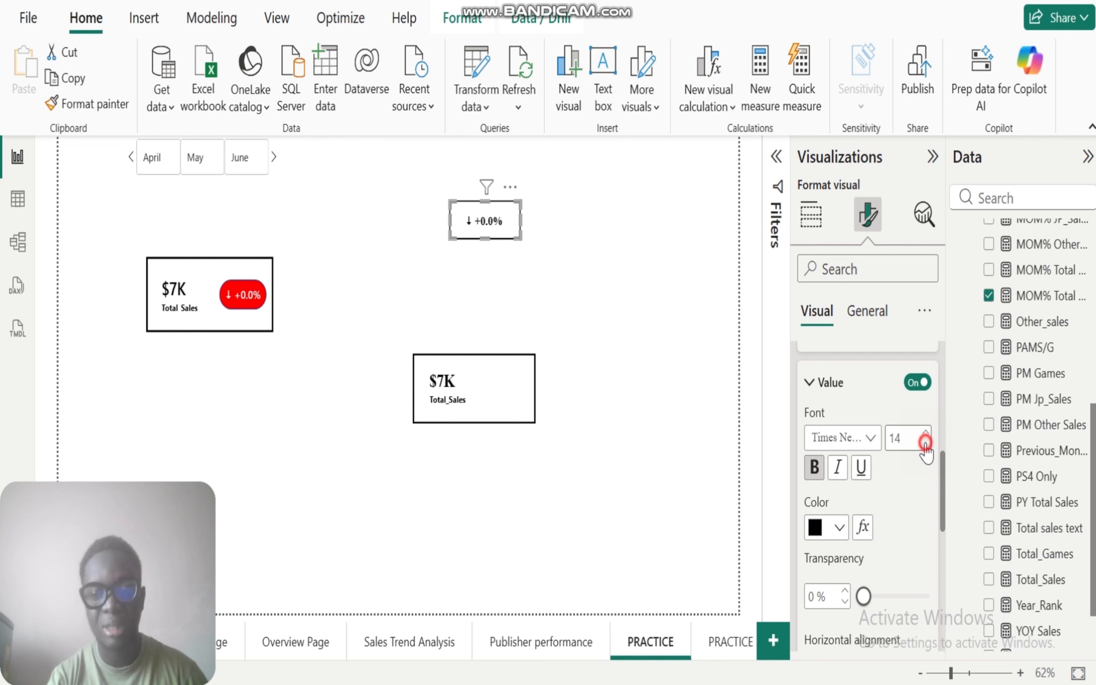
{"action": "left_click", "coordinate": [925, 450]}
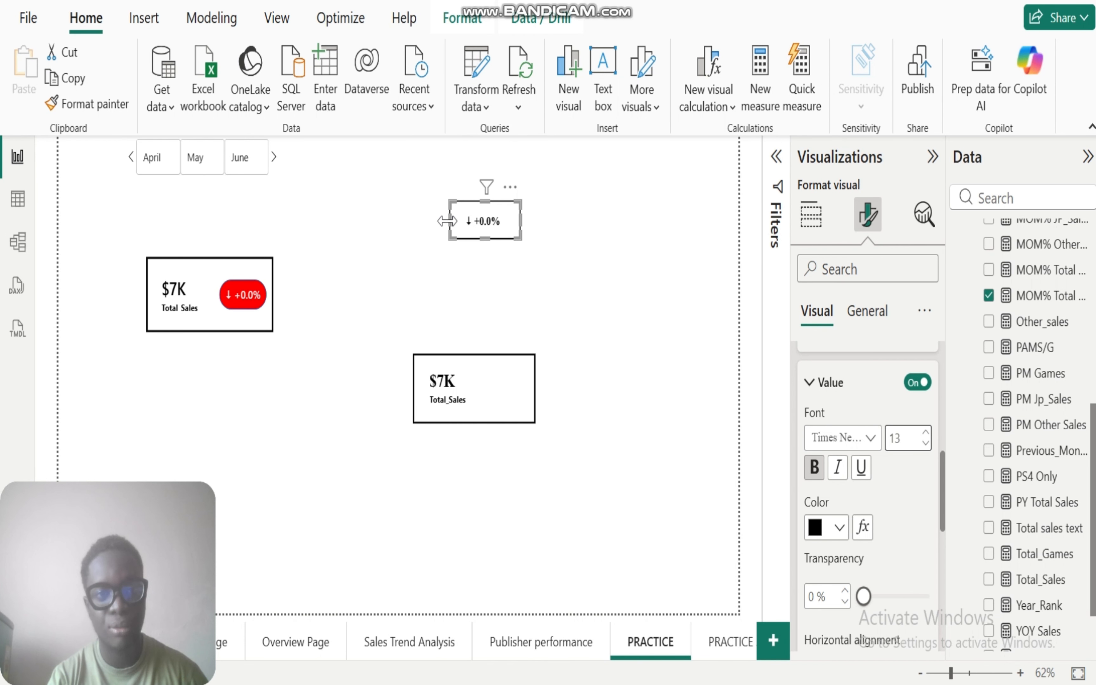
{"action": "mouse_move", "coordinate": [447, 221]}
{"action": "left_mouse_down"}
{"action": "mouse_move", "coordinate": [488, 240]}
{"action": "mouse_move", "coordinate": [445, 224]}
{"action": "left_mouse_up"}
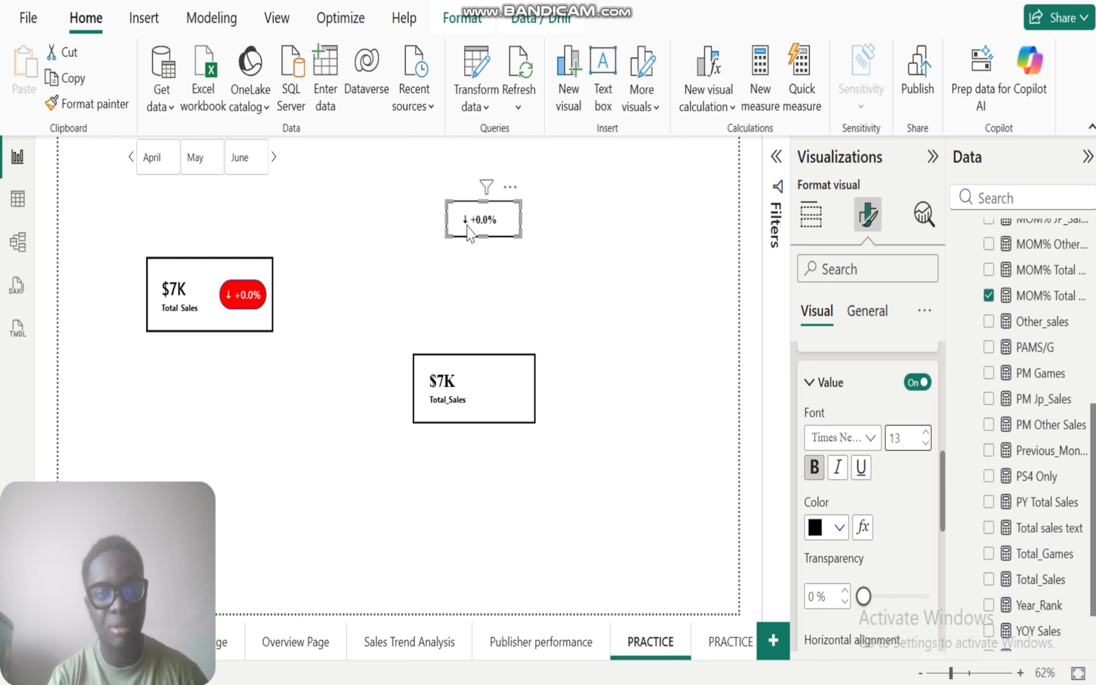
{"action": "left_click", "coordinate": [524, 278]}
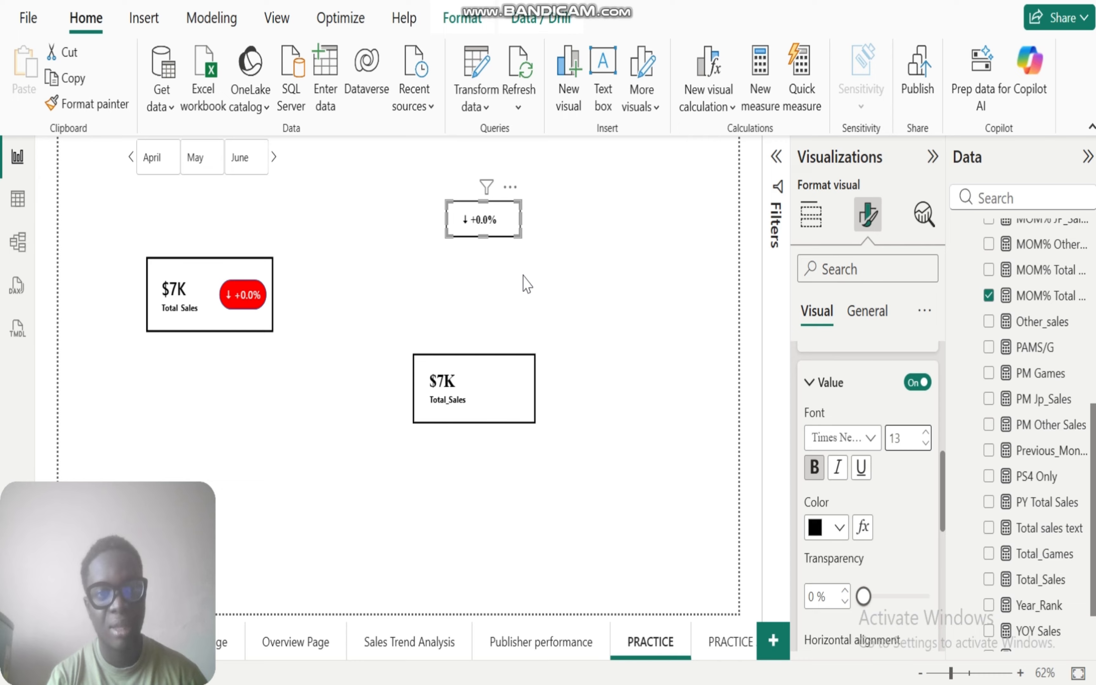
Step: Turn off the background and the visual border of the MOM% Total Sales card
{"action": "left_click", "coordinate": [483, 220]}
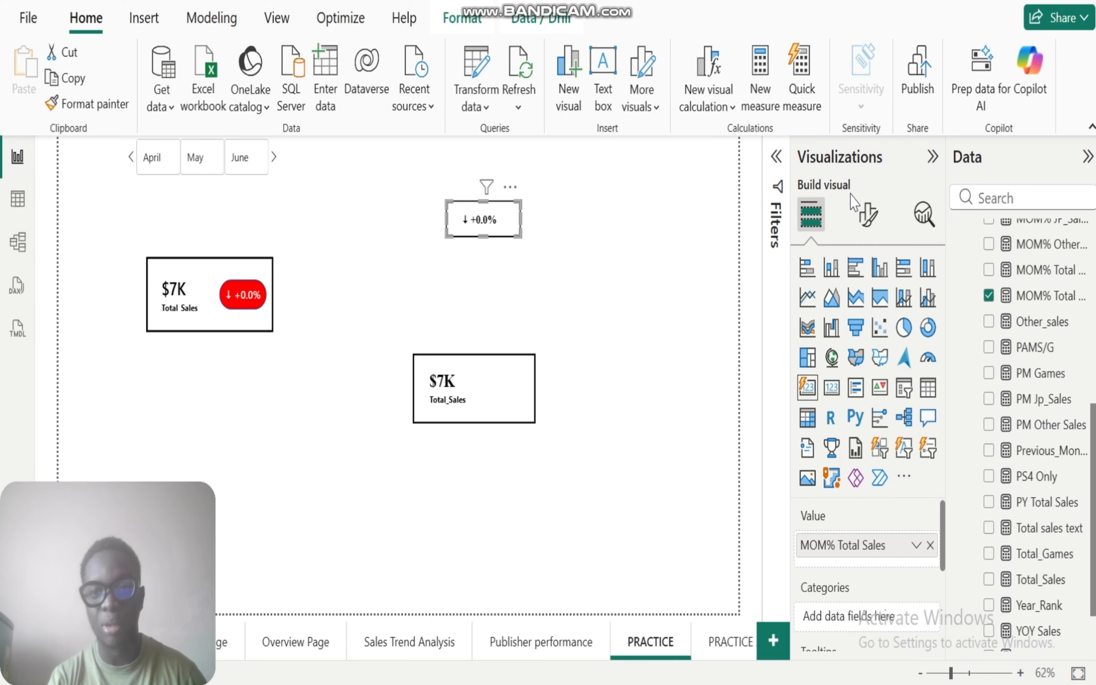
{"action": "left_click", "coordinate": [866, 216]}
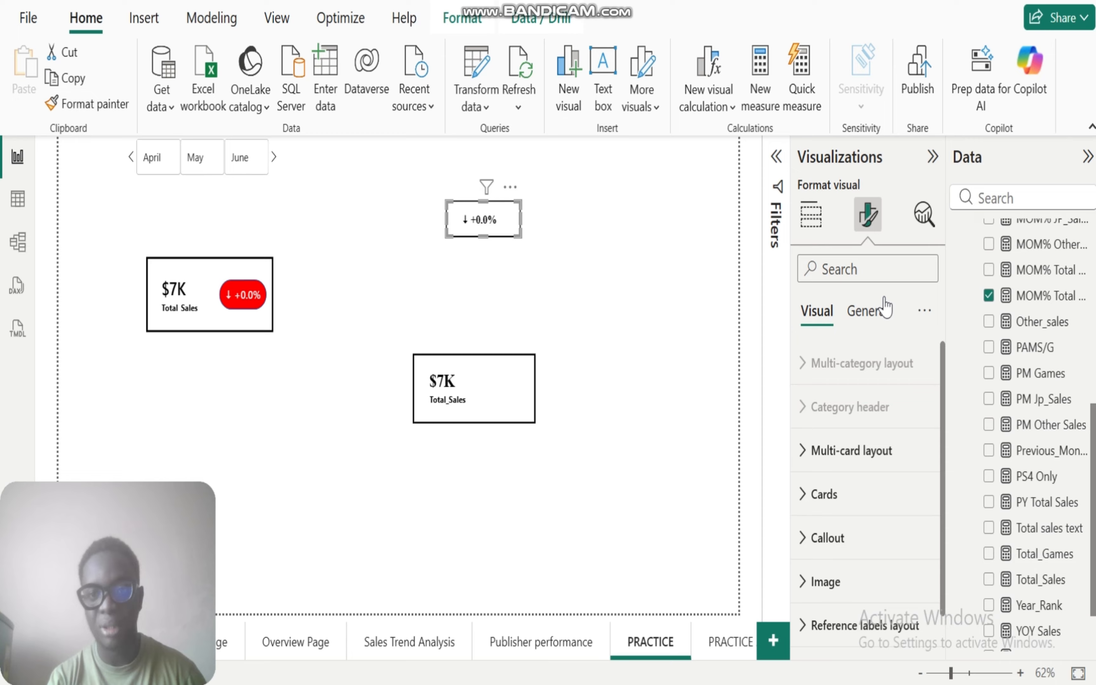
{"action": "left_click", "coordinate": [876, 317]}
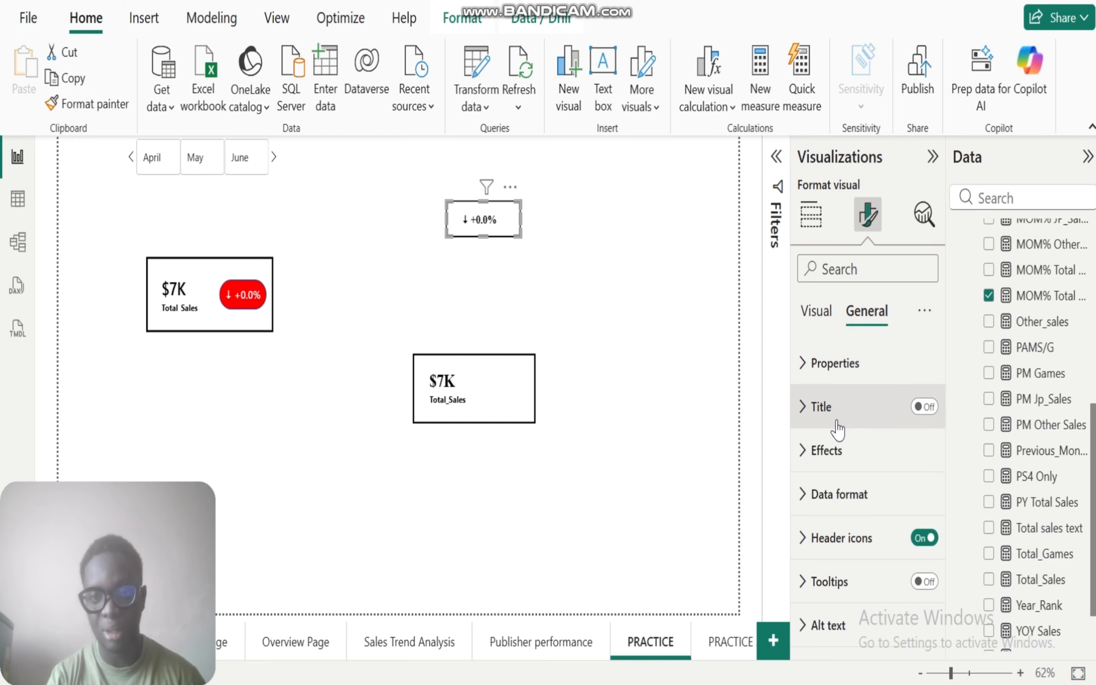
{"action": "left_click", "coordinate": [805, 448]}
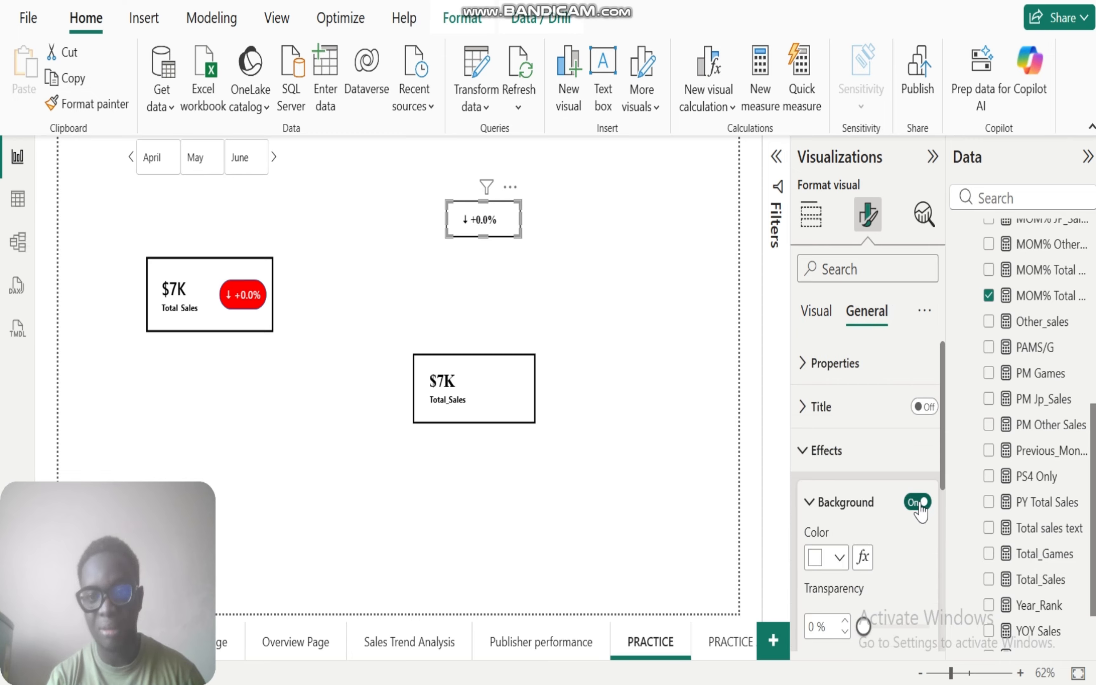
{"action": "left_click", "coordinate": [913, 501]}
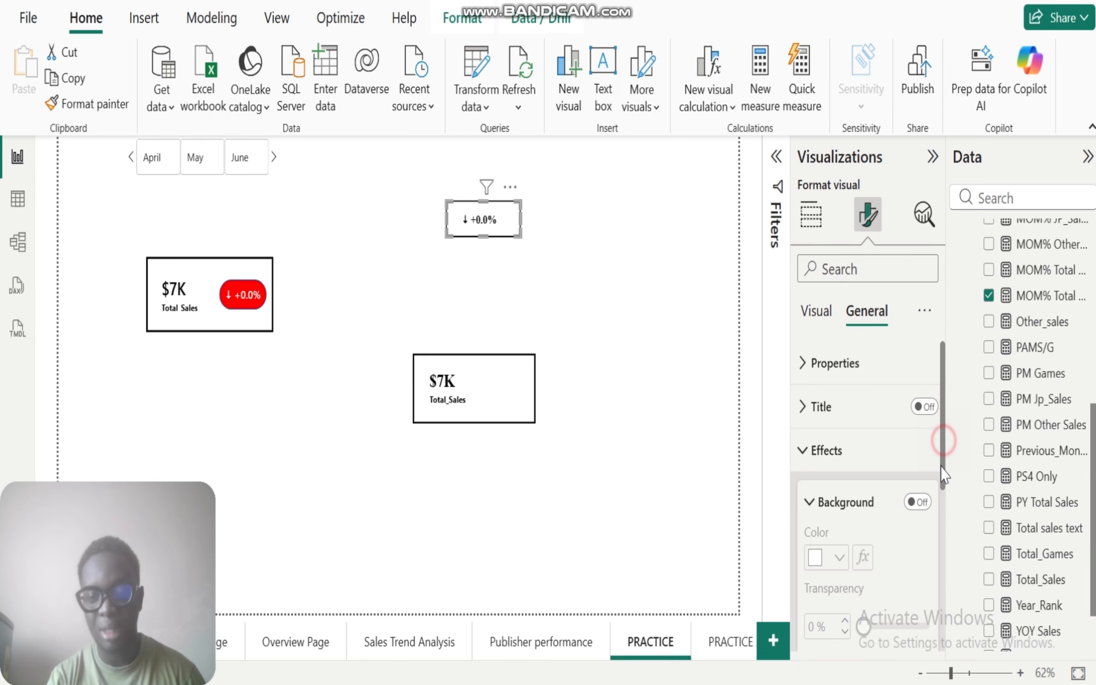
{"action": "left_click_drag", "start_coordinate": [943, 442], "coordinate": [946, 616]}
{"action": "left_click", "coordinate": [917, 371]}
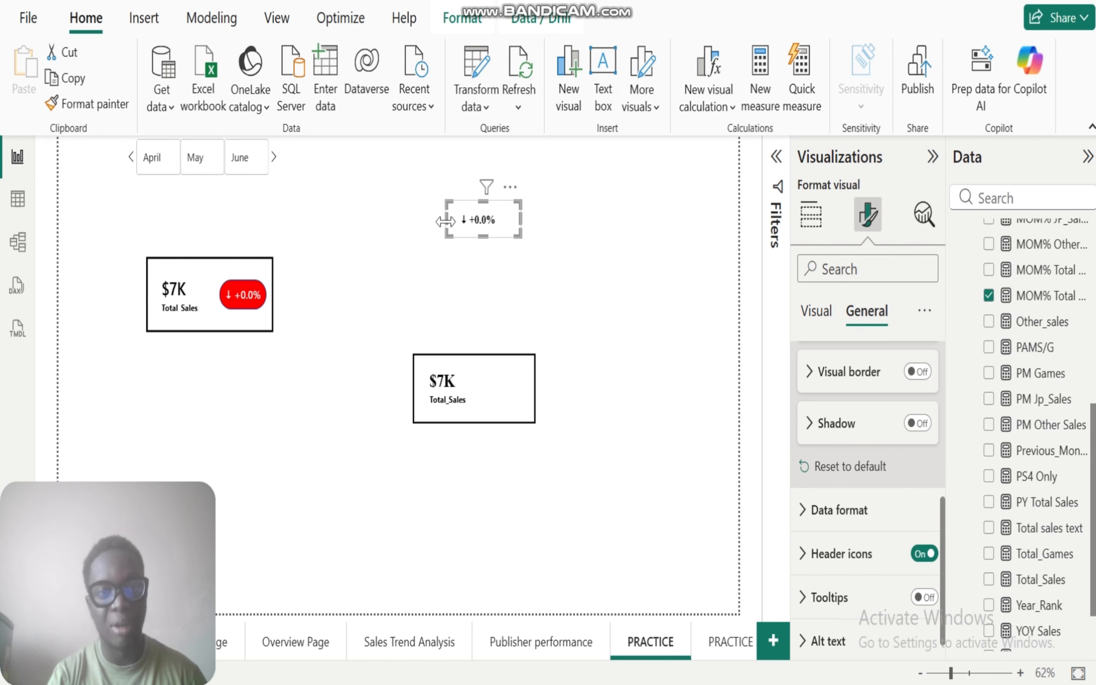
Step: Narrow the MOM% Total Sales card slightly and place it inside the new Total_Sales card, beside its value
{"action": "left_click", "coordinate": [455, 228]}
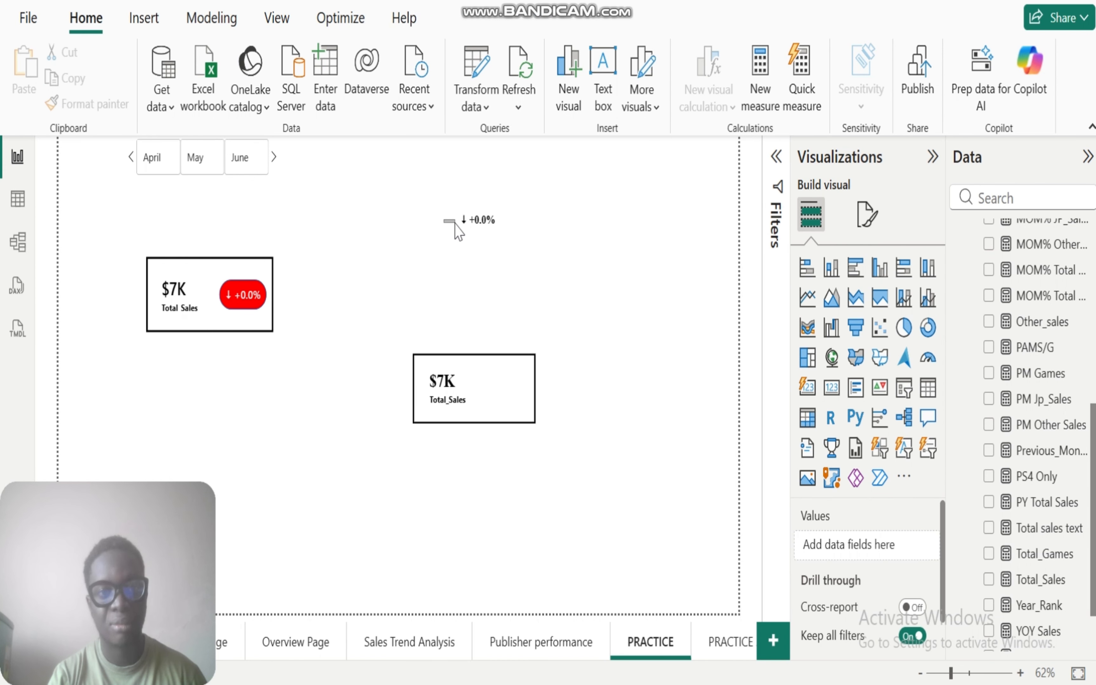
{"action": "left_click", "coordinate": [454, 223]}
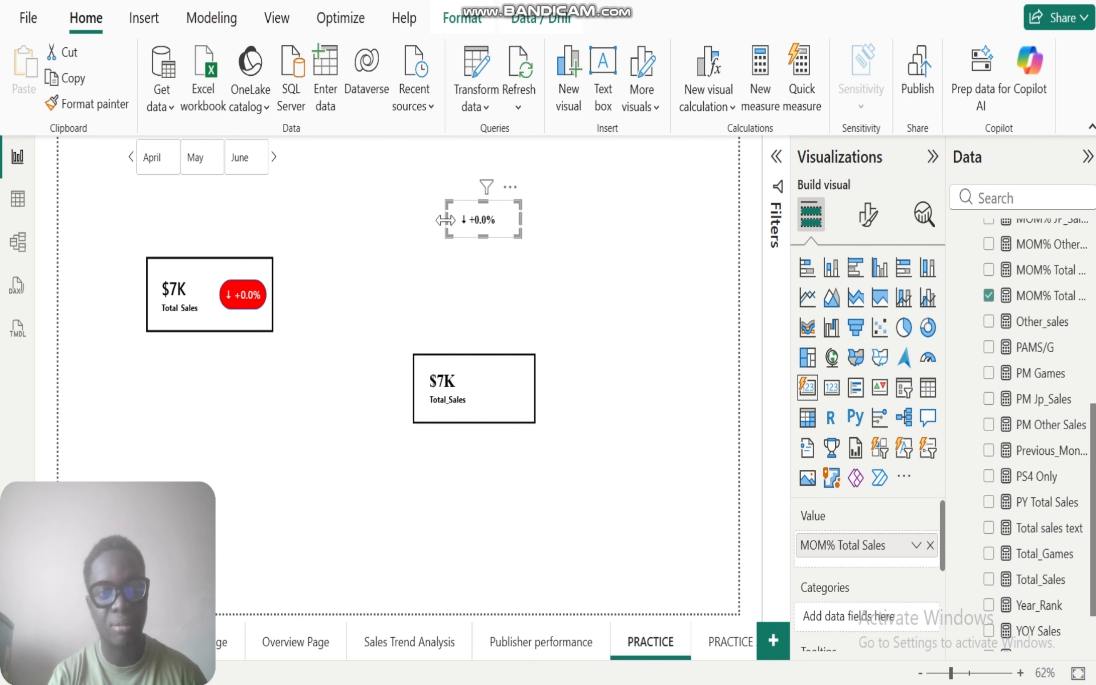
{"action": "left_click_drag", "start_coordinate": [451, 227], "coordinate": [457, 229]}
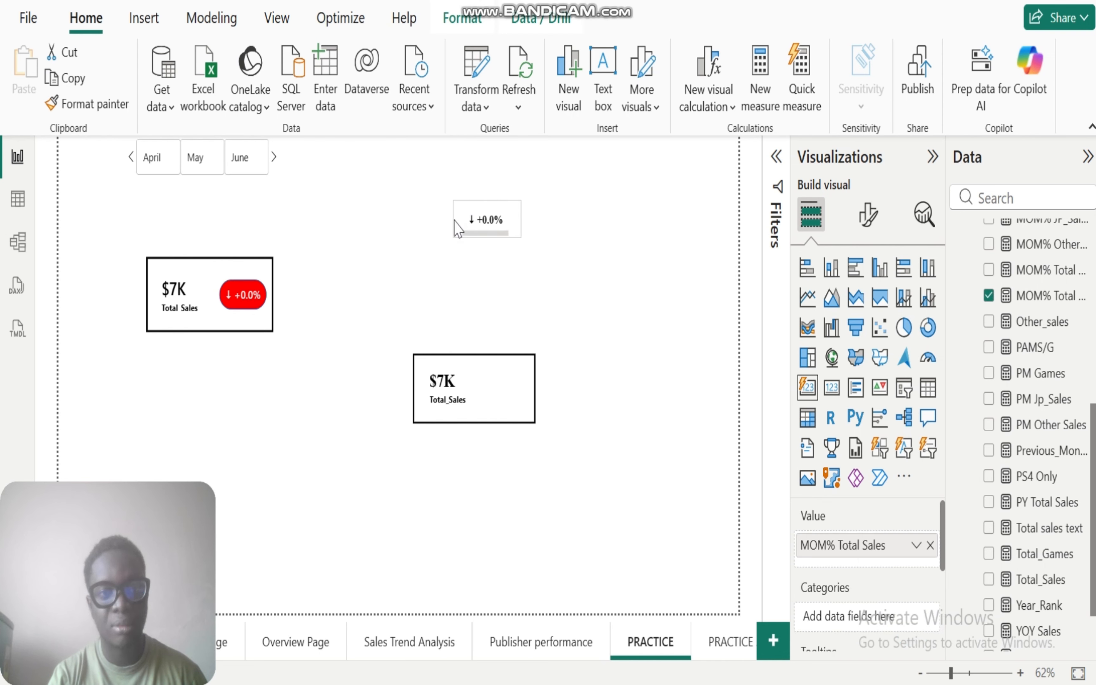
{"action": "left_click", "coordinate": [552, 288]}
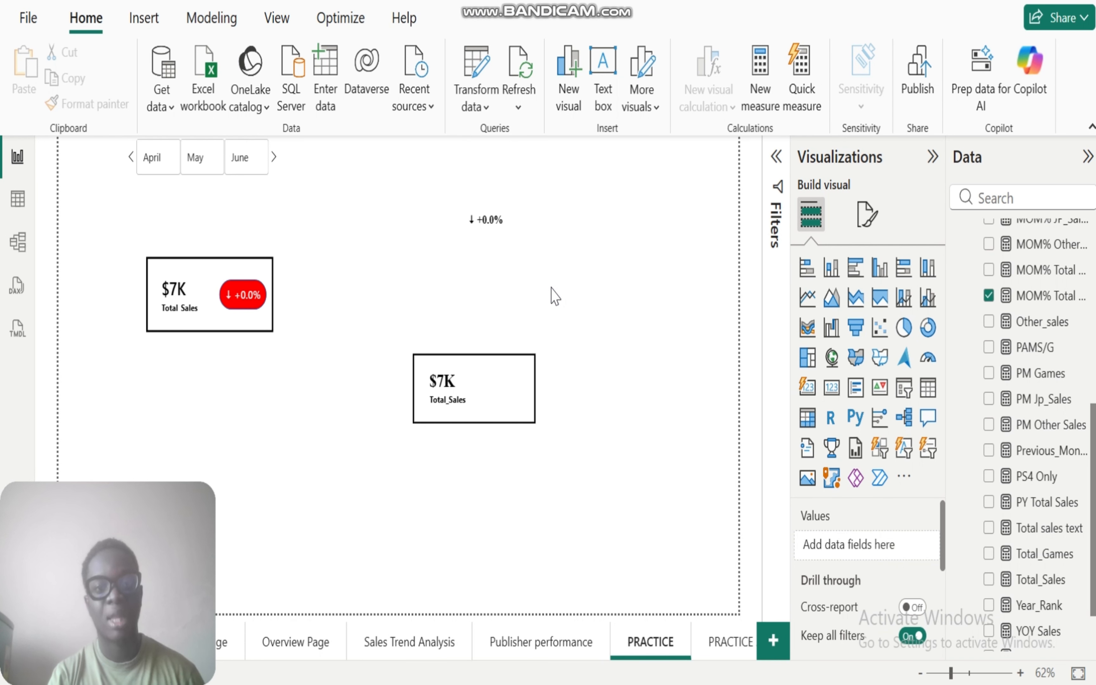
{"action": "left_click", "coordinate": [488, 227]}
{"action": "left_click_drag", "start_coordinate": [511, 388], "coordinate": [504, 391]}
{"action": "left_click", "coordinate": [580, 402]}
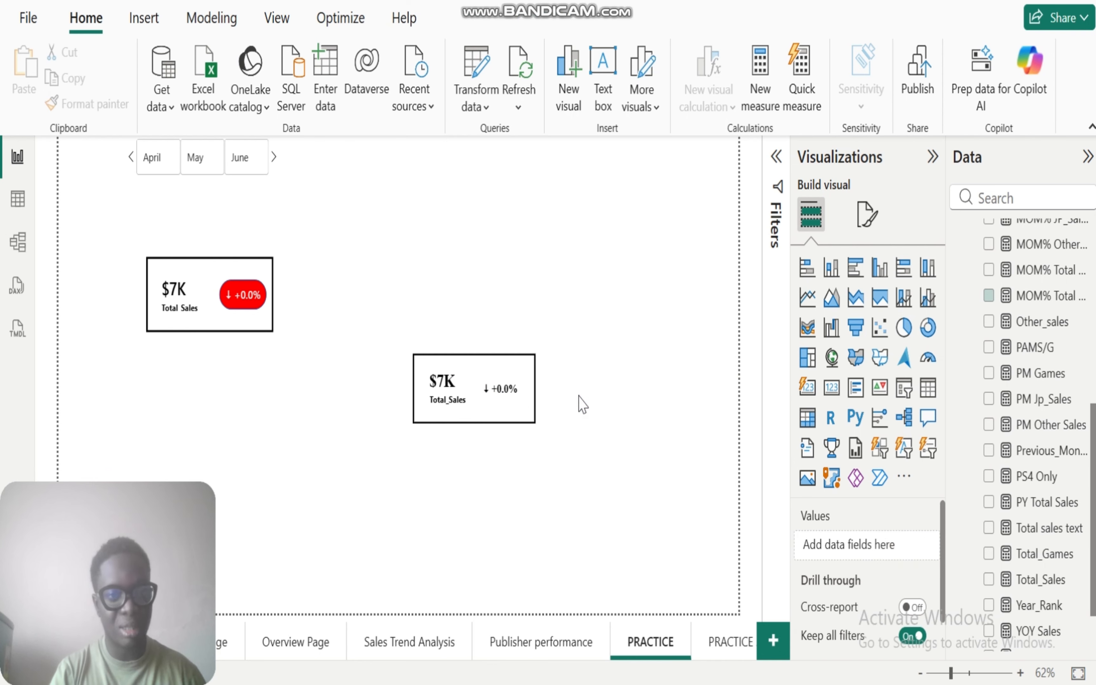
Step: Filter the page by June and by May with the month slicer to check the MOM% indicator
{"action": "left_click", "coordinate": [246, 158]}
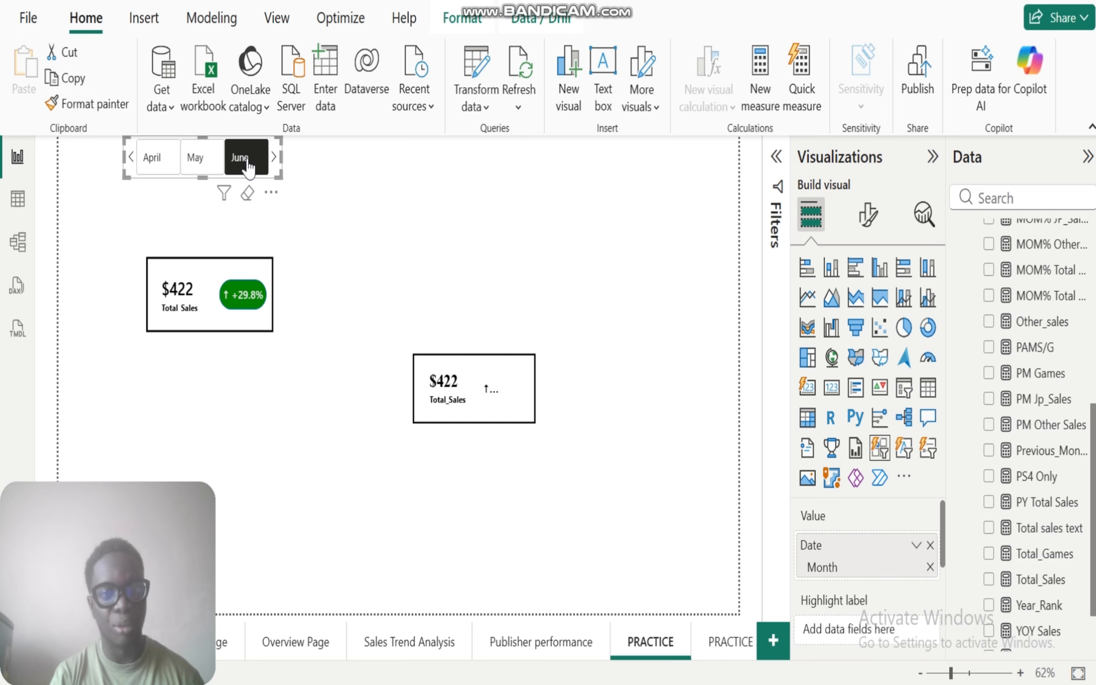
{"action": "left_click", "coordinate": [197, 159]}
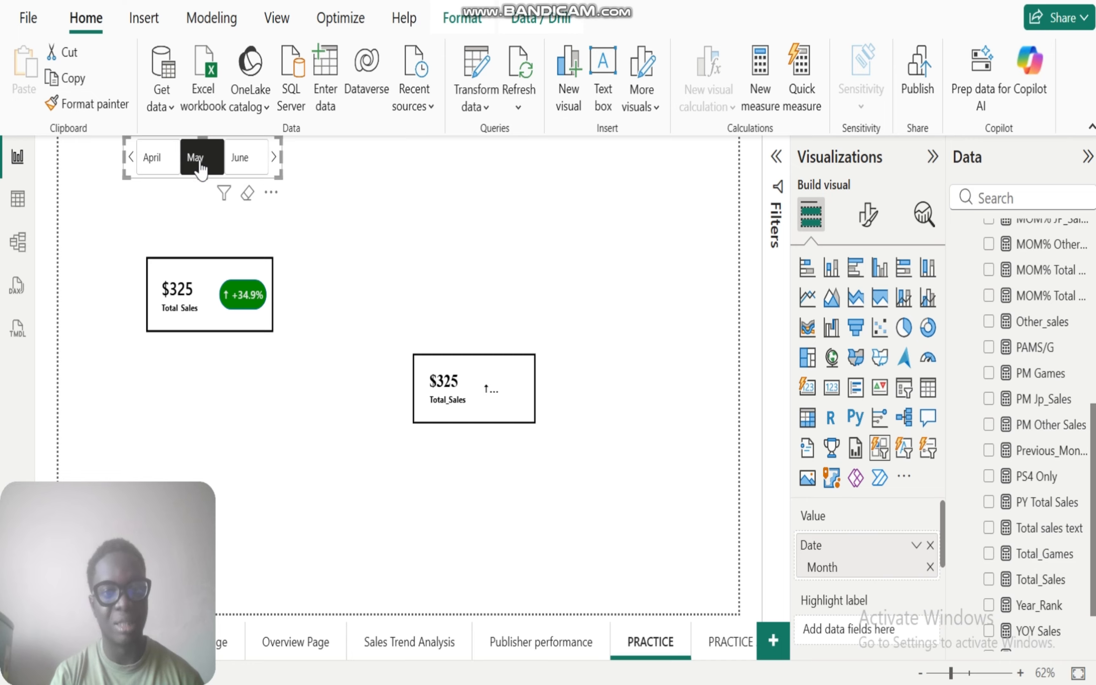
Step: Widen the MOM% Total Sales card inside the new Total_Sales card so its full percentage fits
{"action": "left_click", "coordinate": [493, 391]}
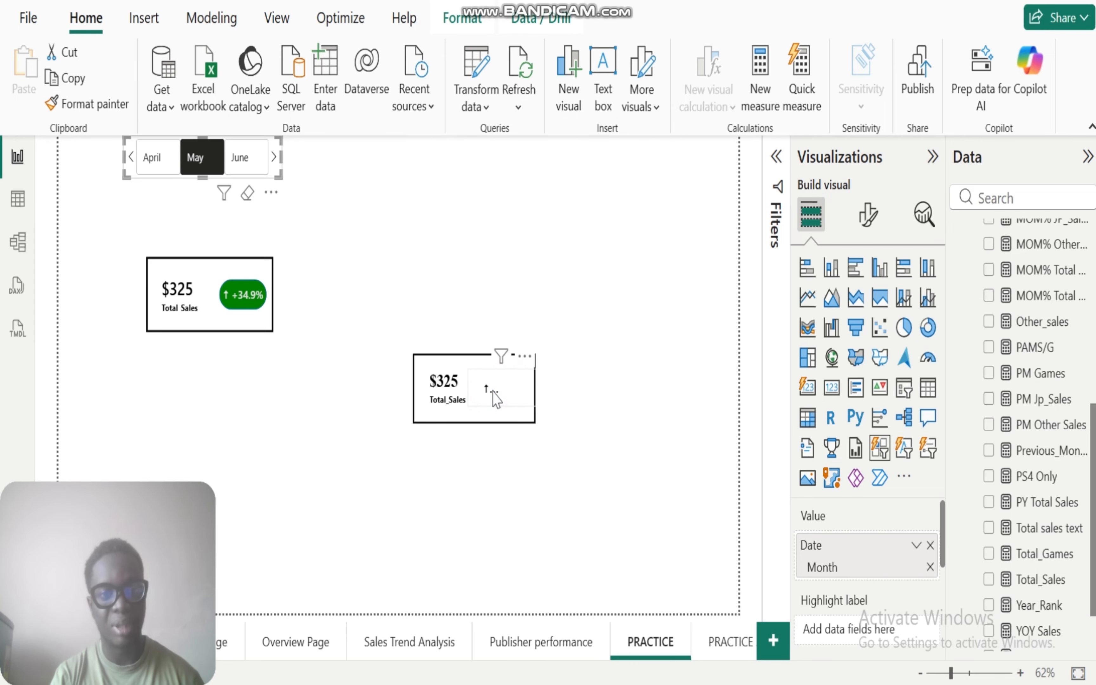
{"action": "left_click_drag", "start_coordinate": [534, 388], "coordinate": [550, 390]}
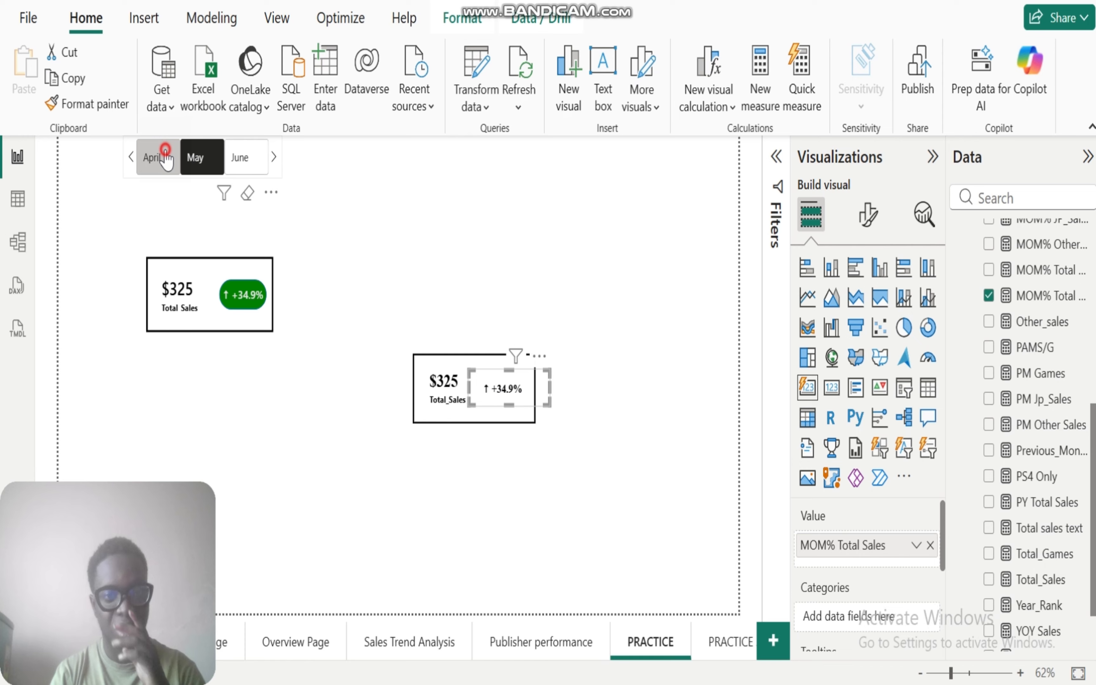
Step: Check the MOM% indicator with the month slicer on April and June, ending with no month selected
{"action": "left_click", "coordinate": [157, 157]}
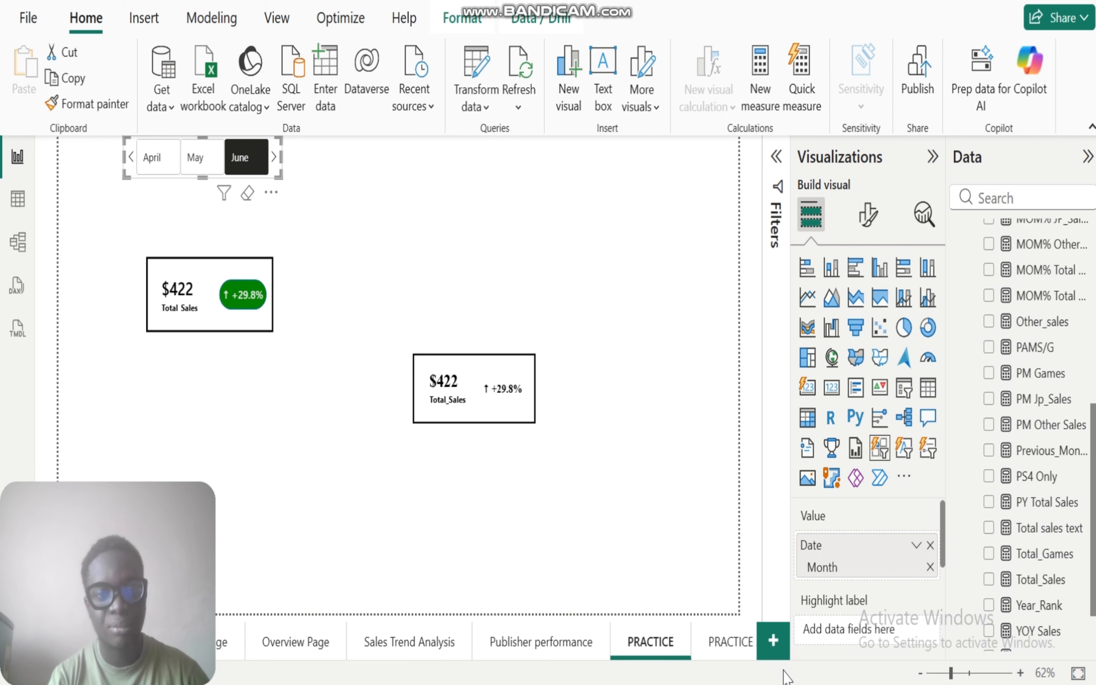
{"action": "left_click", "coordinate": [244, 159]}
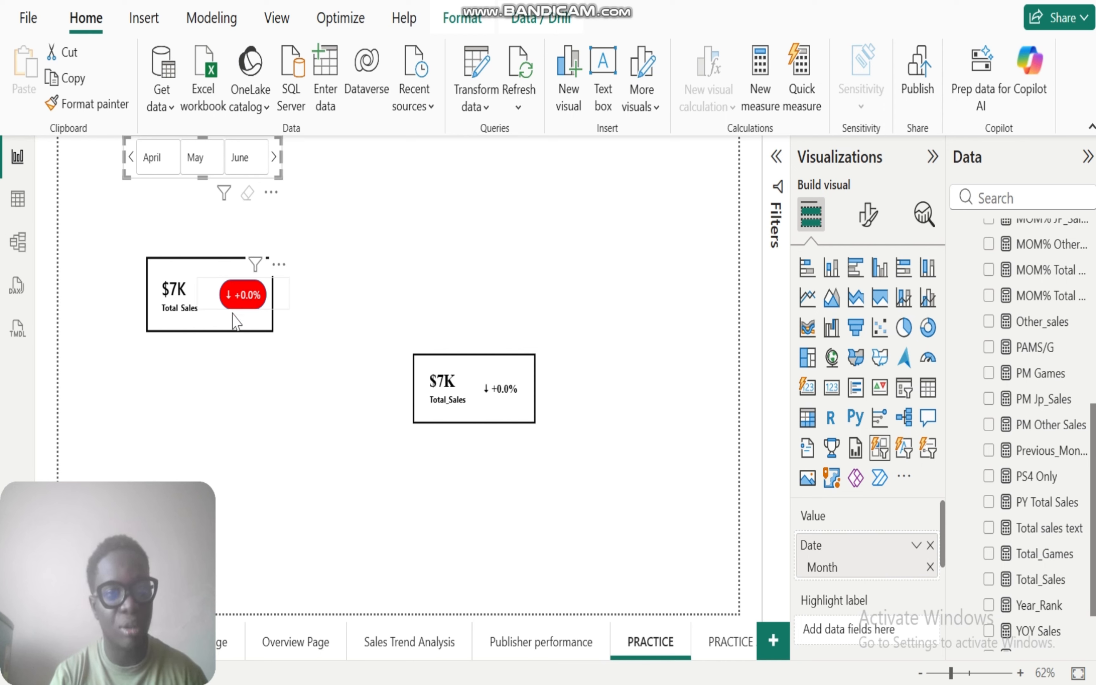
{"action": "left_click", "coordinate": [487, 183]}
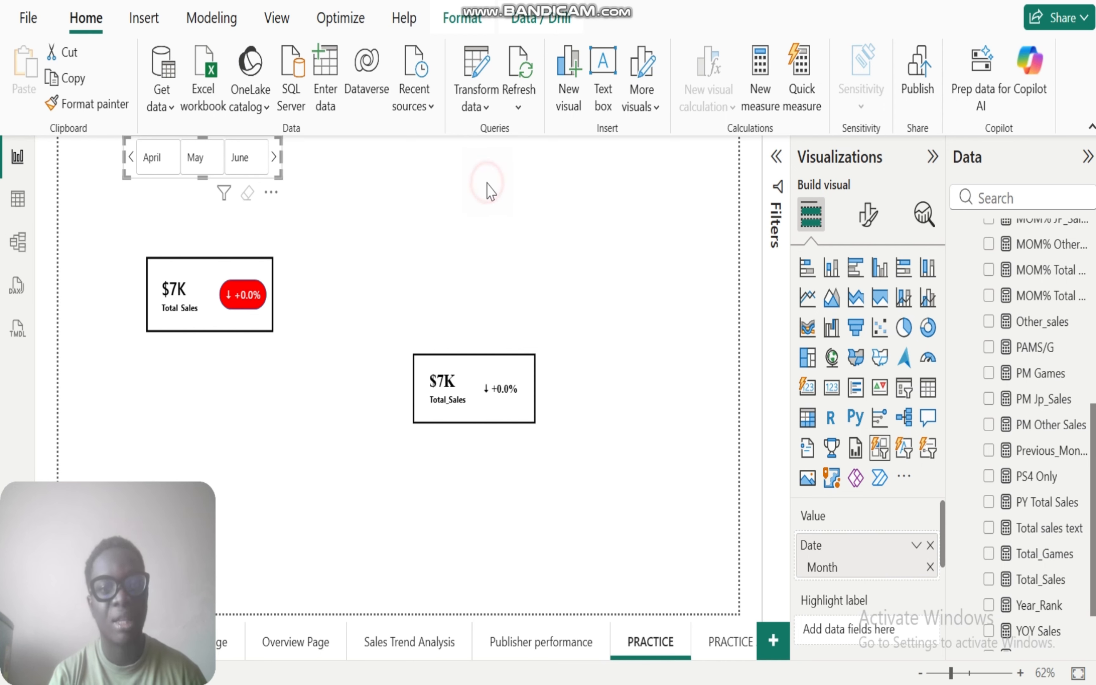
Step: Insert a pill shape and shrink it to a small badge about the size of the example card's indicator
{"action": "left_click", "coordinate": [146, 22]}
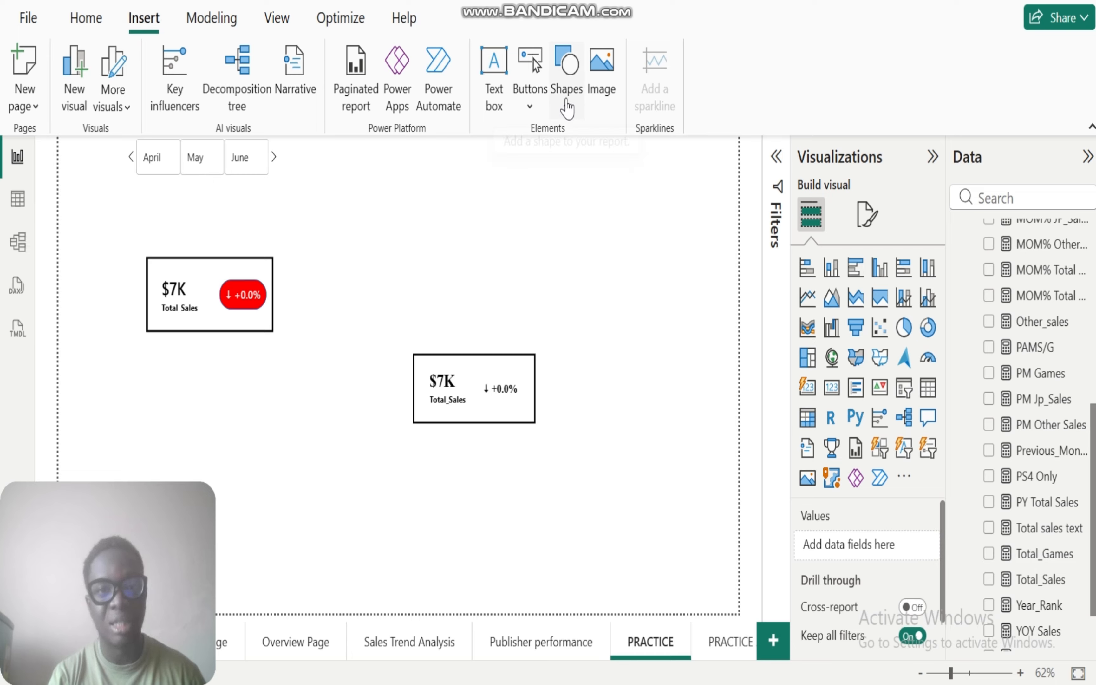
{"action": "left_click", "coordinate": [567, 109]}
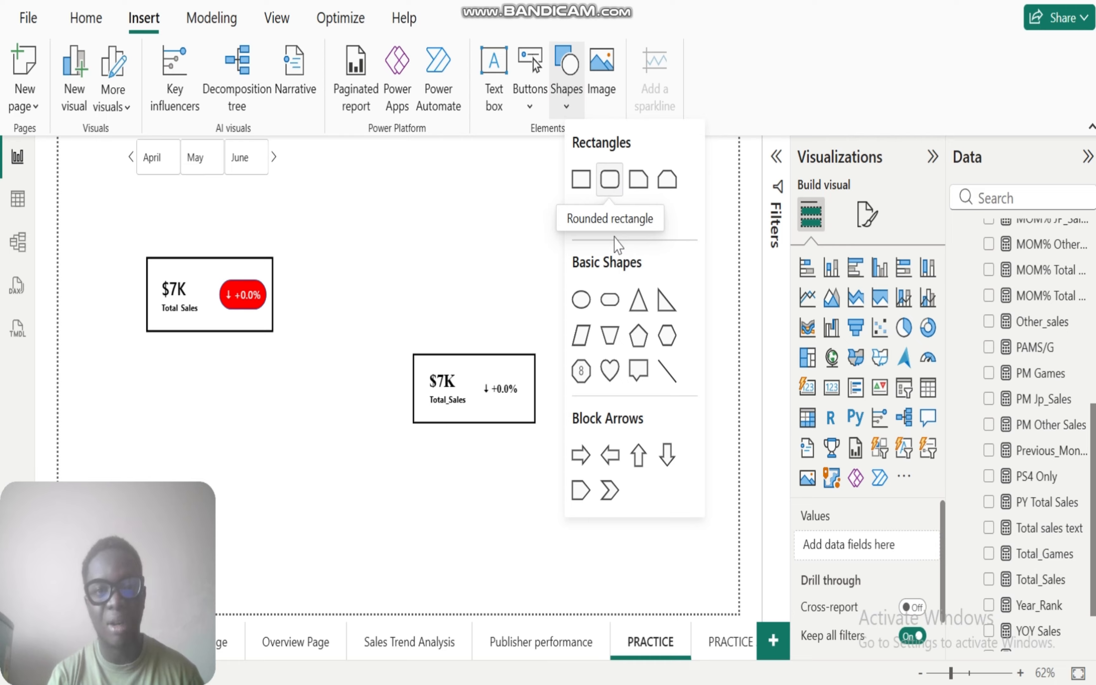
{"action": "left_click", "coordinate": [610, 299]}
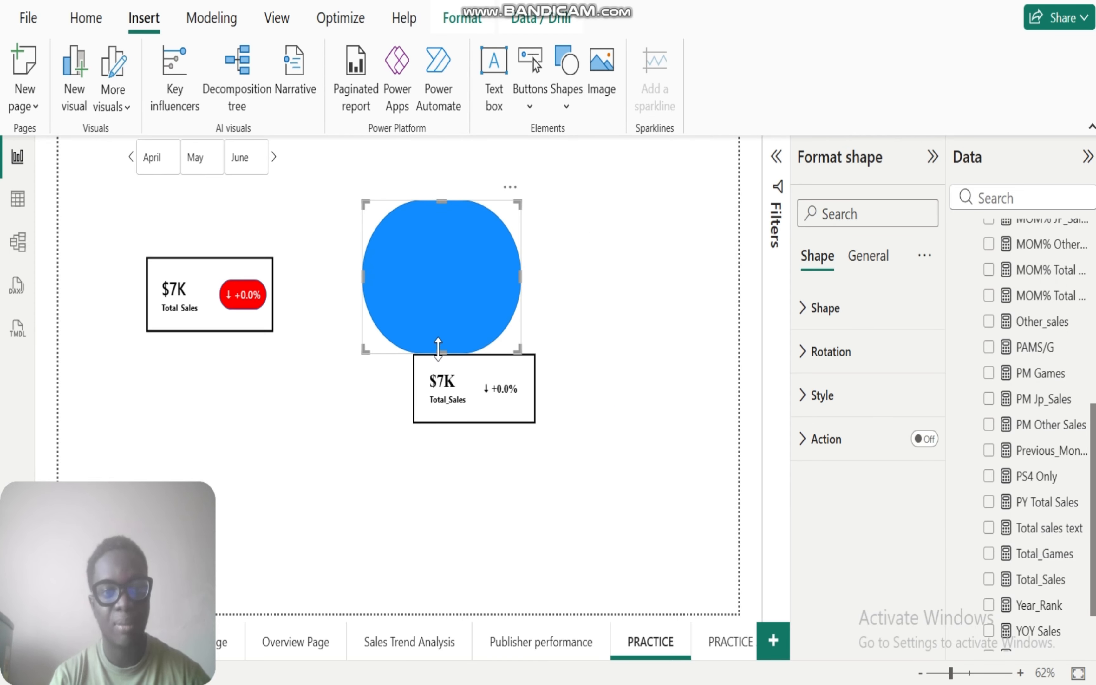
{"action": "left_click_drag", "start_coordinate": [437, 348], "coordinate": [424, 265]}
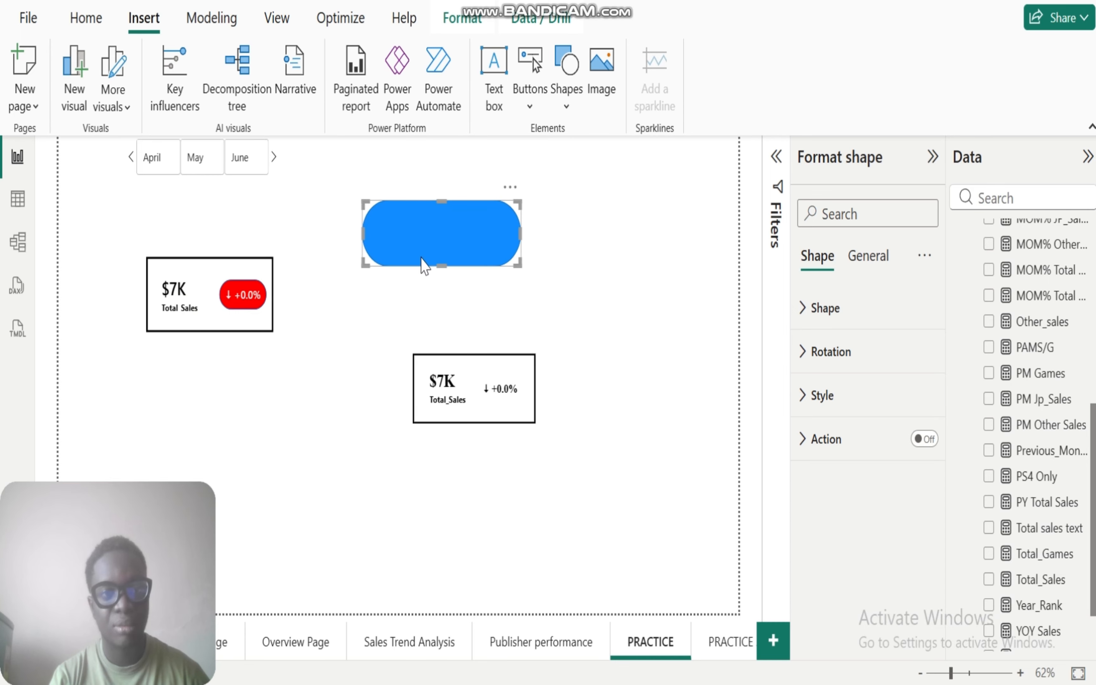
{"action": "left_click_drag", "start_coordinate": [362, 231], "coordinate": [503, 244]}
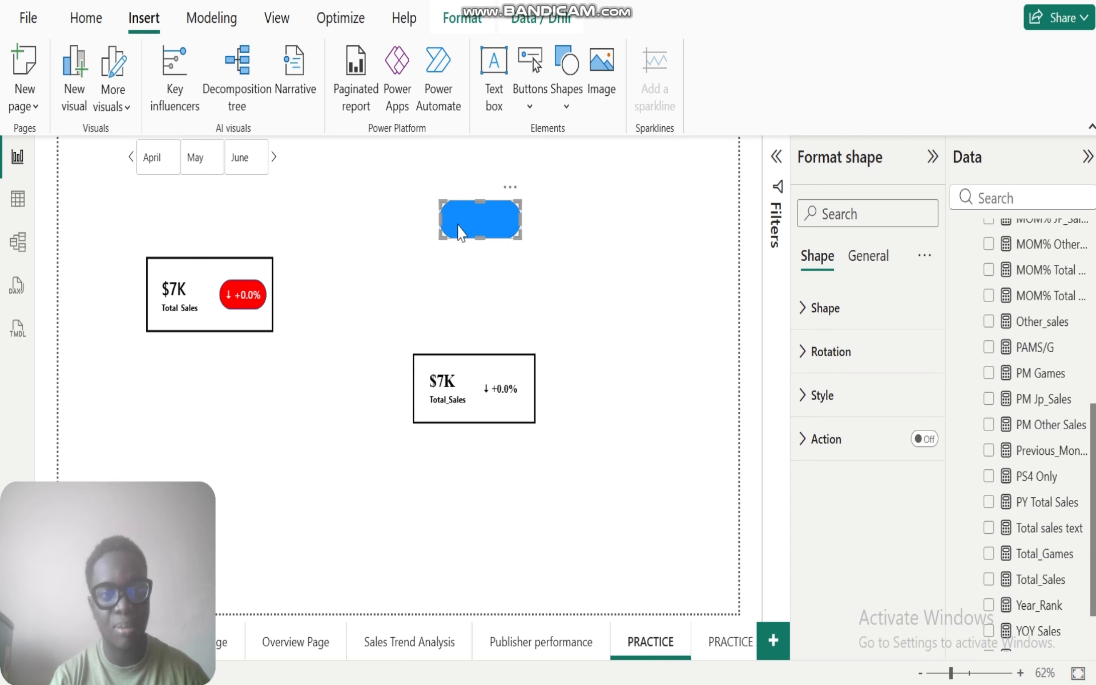
{"action": "left_click_drag", "start_coordinate": [440, 218], "coordinate": [462, 217]}
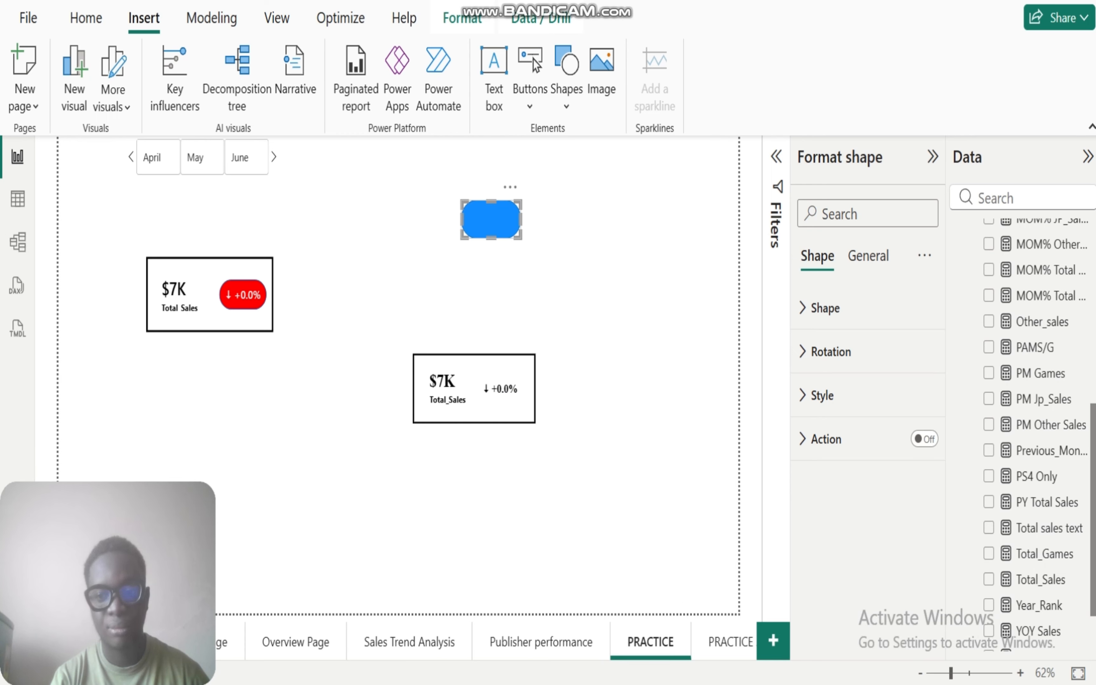
Step: Fit the blue pill inside the new Total_Sales card, reducing its size slightly, and place the MOM% Total Sales card over it
{"action": "left_click_drag", "start_coordinate": [485, 220], "coordinate": [509, 331]}
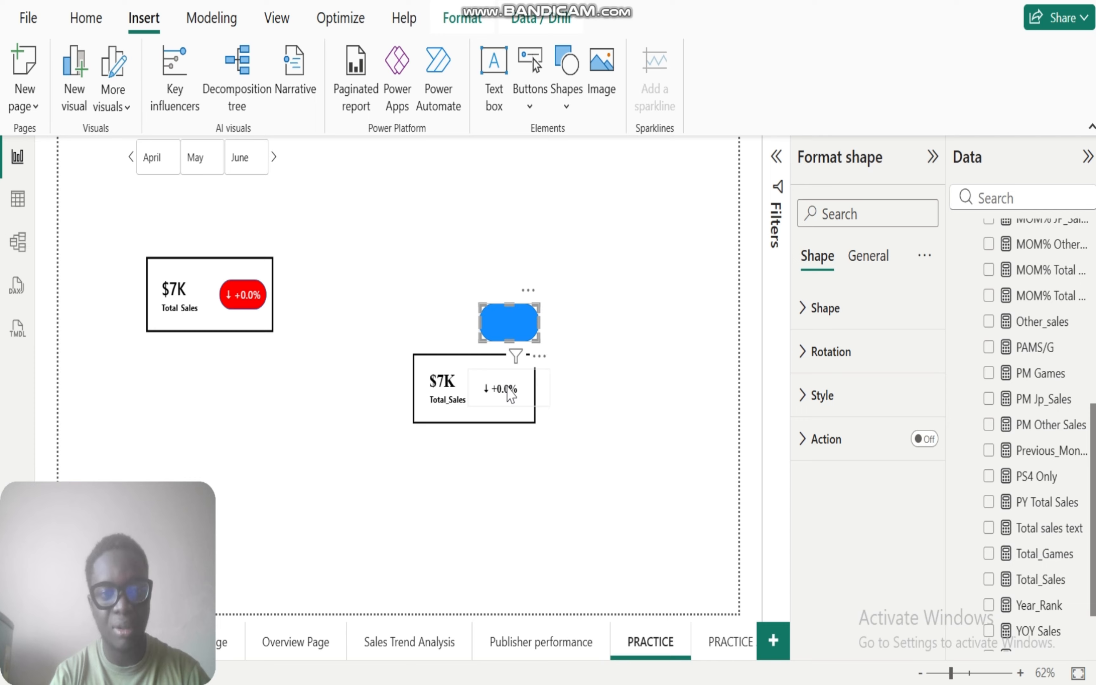
{"action": "left_click_drag", "start_coordinate": [510, 391], "coordinate": [581, 476]}
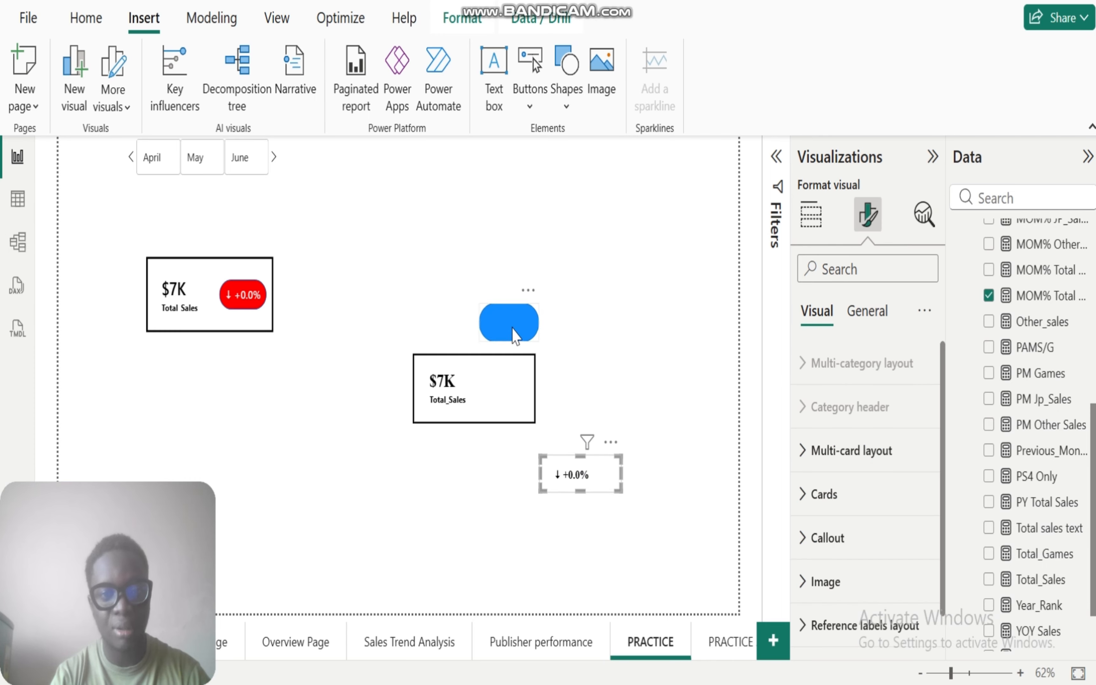
{"action": "left_click_drag", "start_coordinate": [508, 329], "coordinate": [503, 391]}
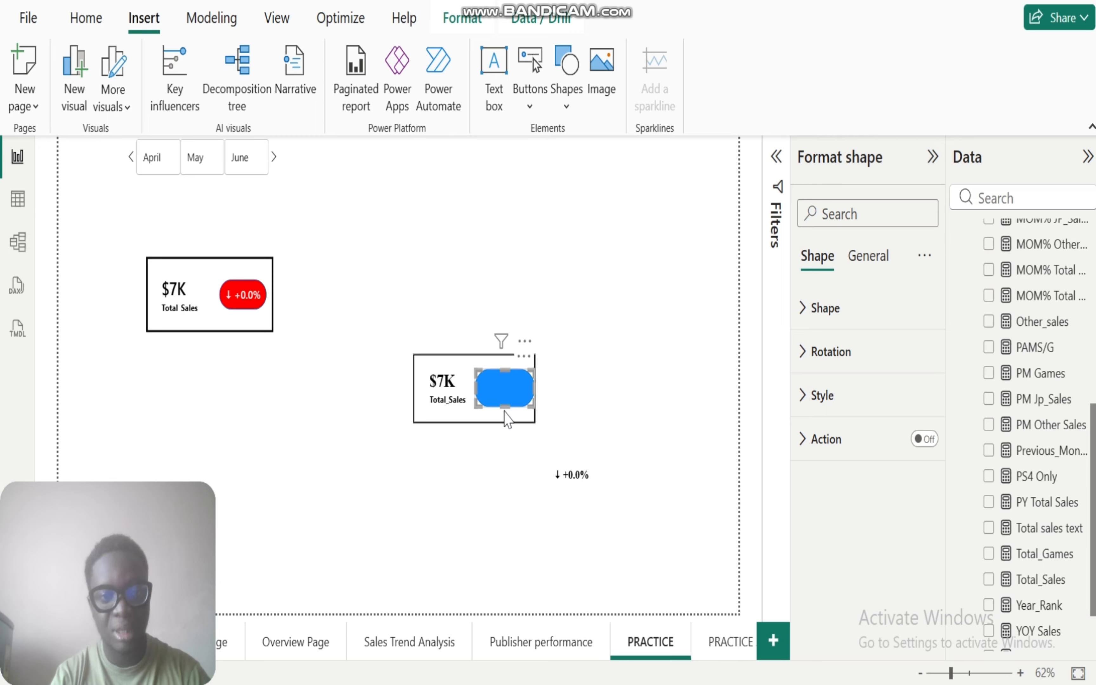
{"action": "left_click_drag", "start_coordinate": [504, 405], "coordinate": [482, 390]}
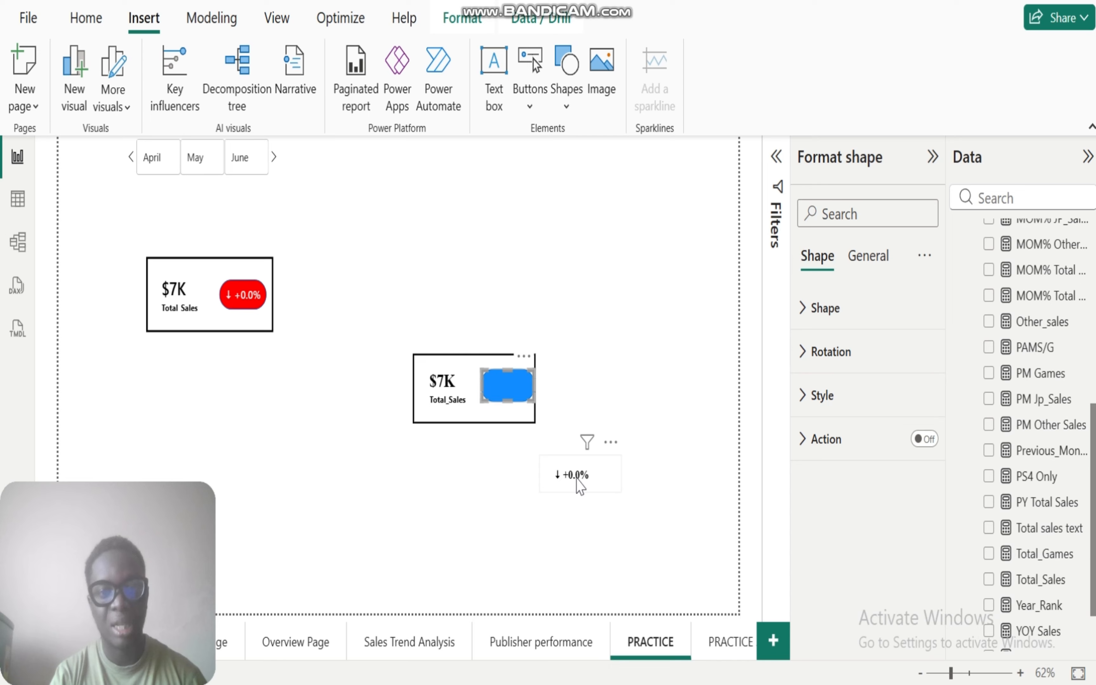
{"action": "left_click_drag", "start_coordinate": [578, 487], "coordinate": [513, 396]}
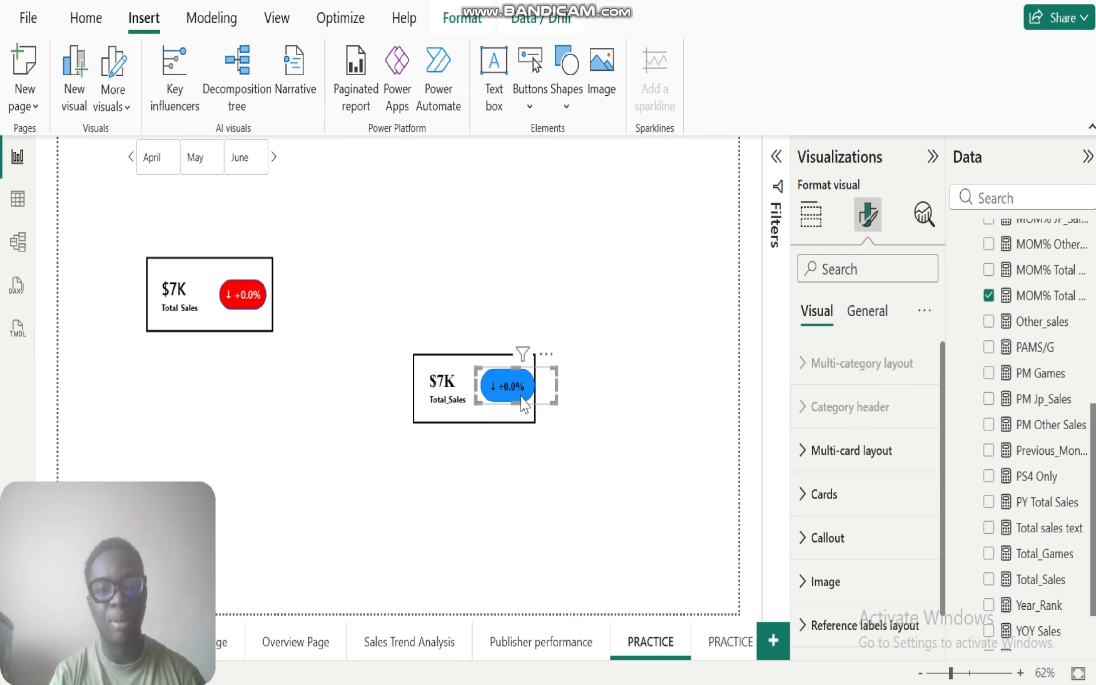
Step: Move the MOM% Total Sales card out below the Total_Sales card, keeping the blue pill inside the card beside its value
{"action": "left_click", "coordinate": [587, 462]}
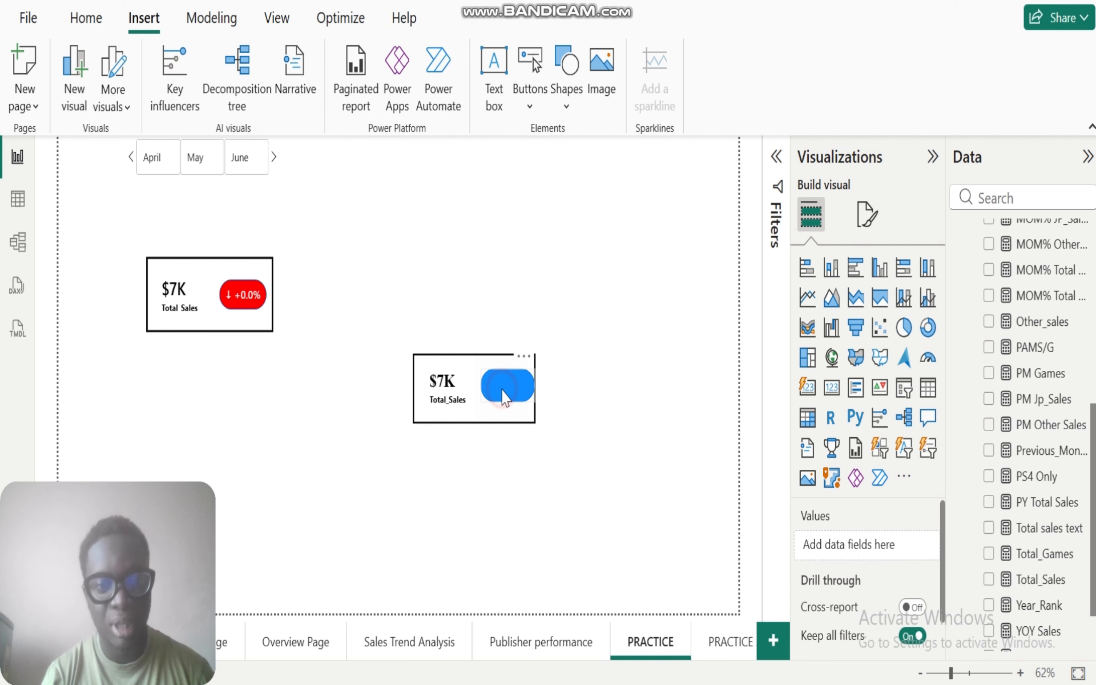
{"action": "left_click", "coordinate": [503, 392]}
{"action": "left_click_drag", "start_coordinate": [504, 392], "coordinate": [571, 448]}
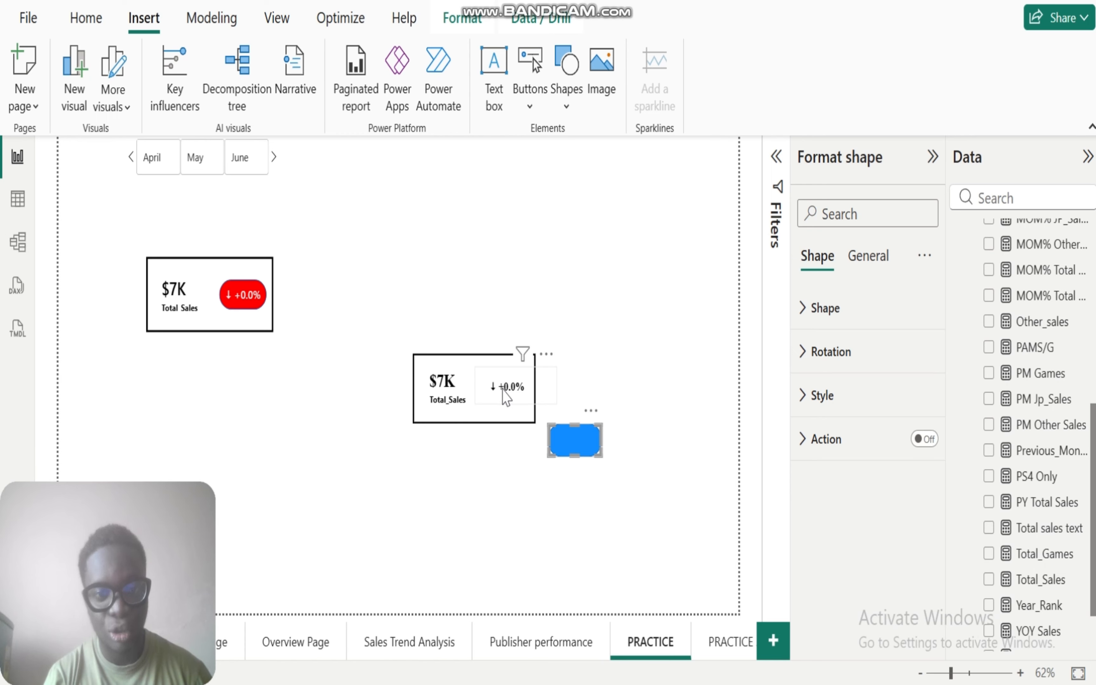
{"action": "left_click_drag", "start_coordinate": [506, 397], "coordinate": [503, 502]}
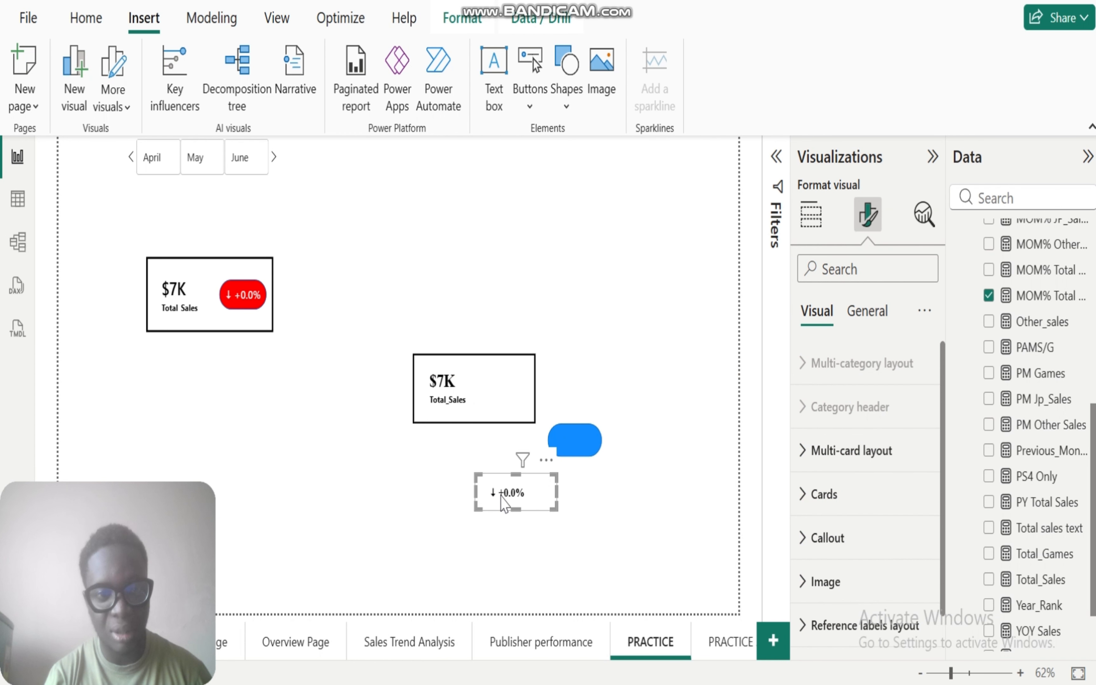
{"action": "left_click_drag", "start_coordinate": [581, 443], "coordinate": [516, 395]}
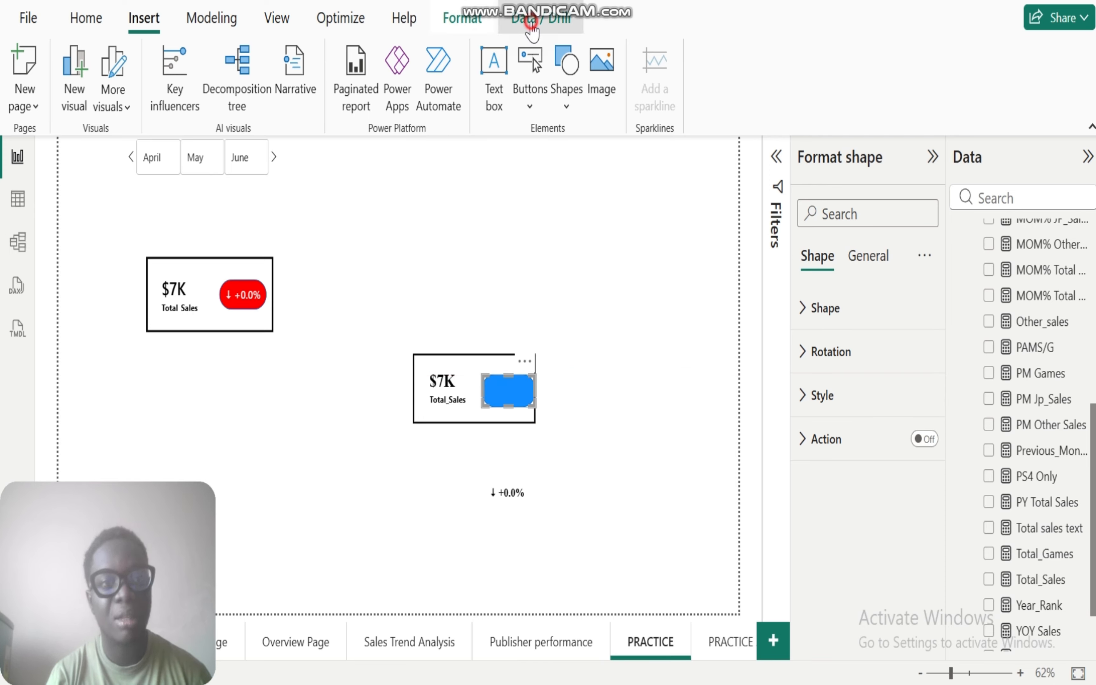
Step: Send the blue pill shape to the back of the layer order
{"action": "left_click", "coordinate": [523, 25]}
{"action": "left_click", "coordinate": [466, 24]}
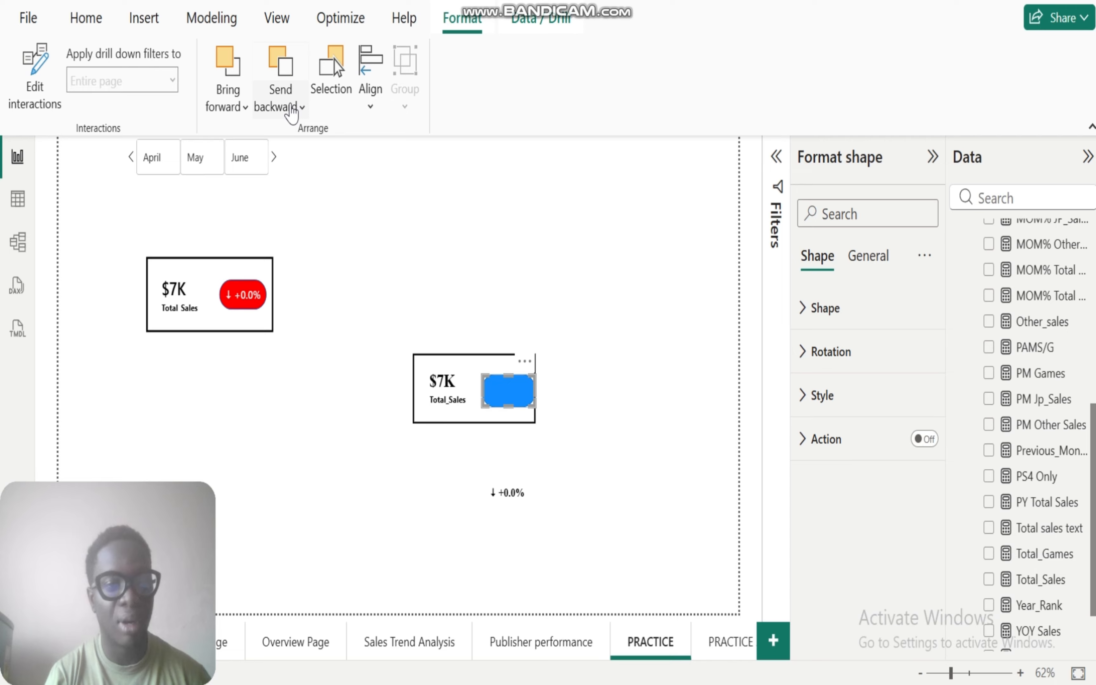
{"action": "left_click", "coordinate": [289, 108]}
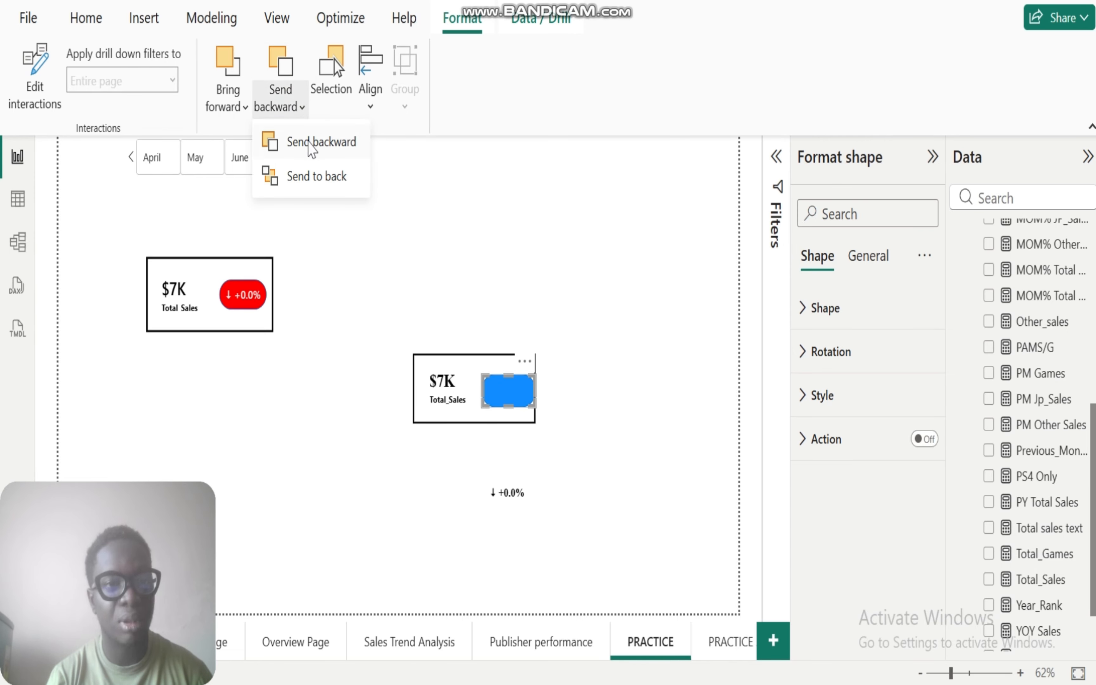
{"action": "left_click", "coordinate": [319, 175]}
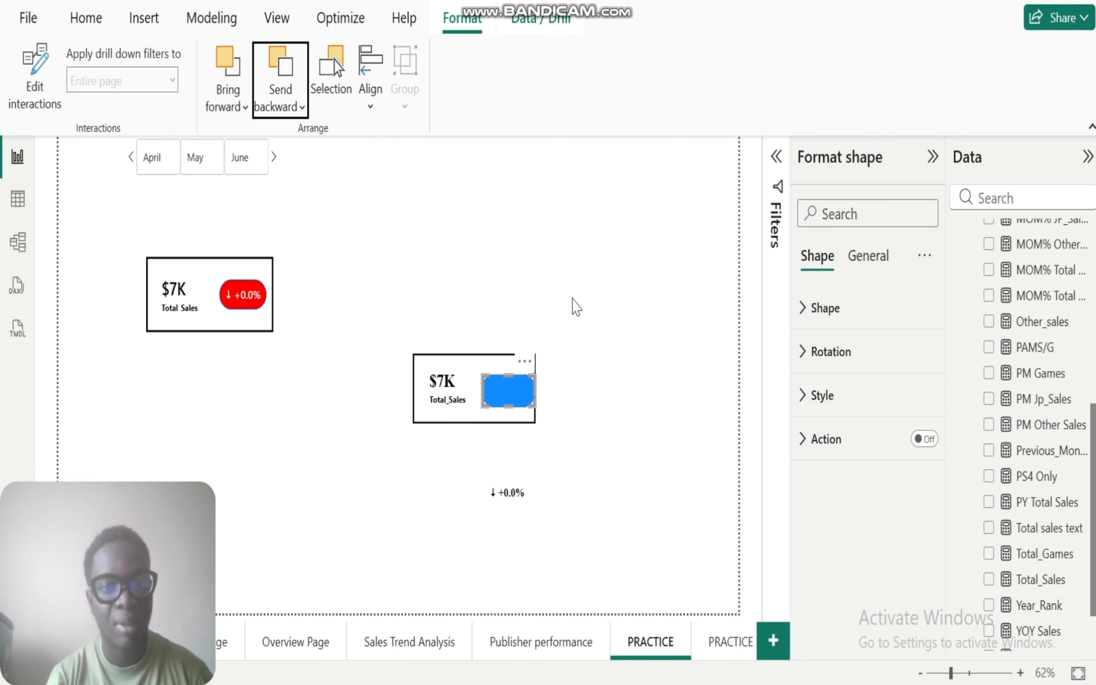
{"action": "left_click", "coordinate": [572, 300]}
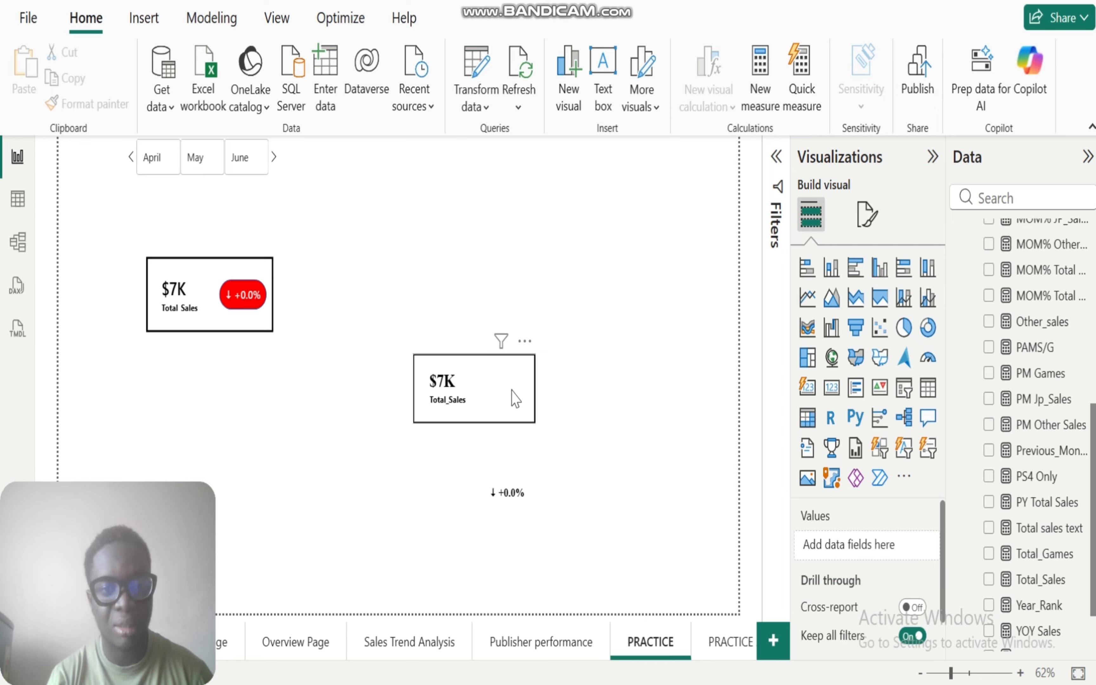
Step: Shift the new Total_Sales card toward the example card and reposition the blue pill over the area beside its value
{"action": "left_click_drag", "start_coordinate": [512, 395], "coordinate": [426, 399]}
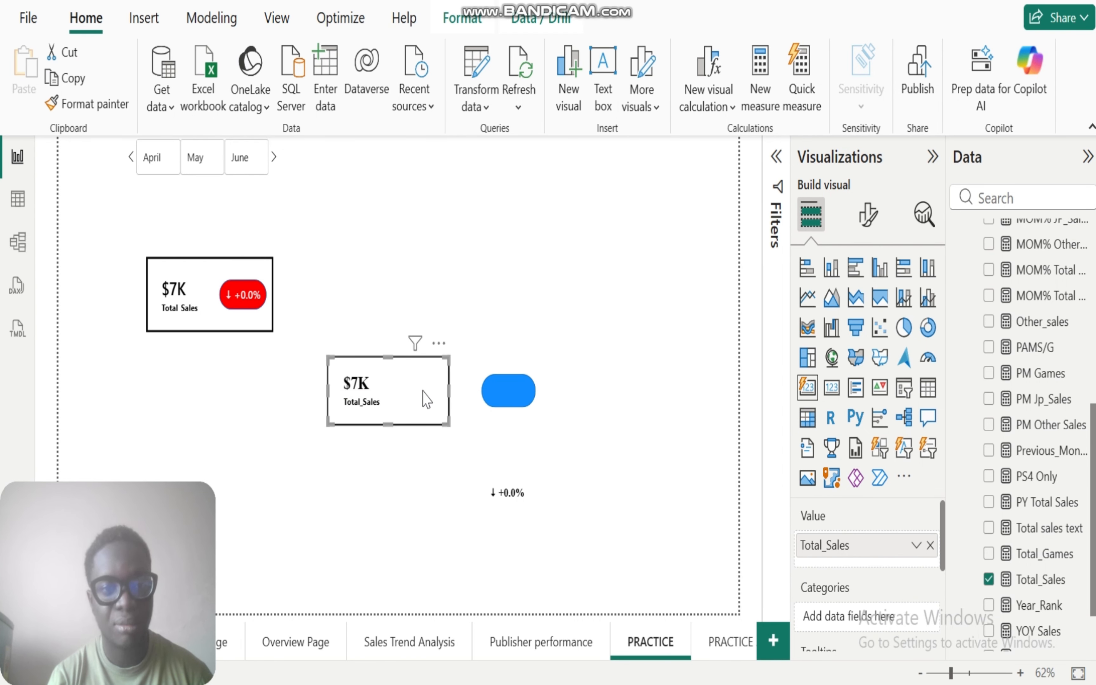
{"action": "left_click_drag", "start_coordinate": [506, 399], "coordinate": [415, 401]}
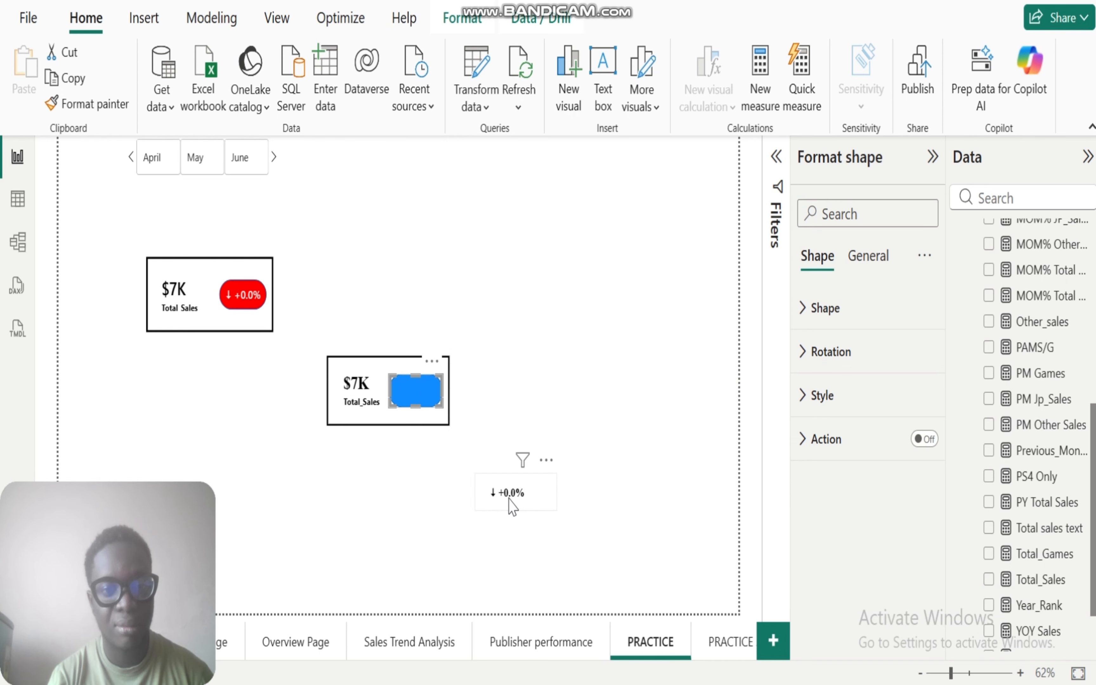
{"action": "left_click_drag", "start_coordinate": [511, 500], "coordinate": [495, 503]}
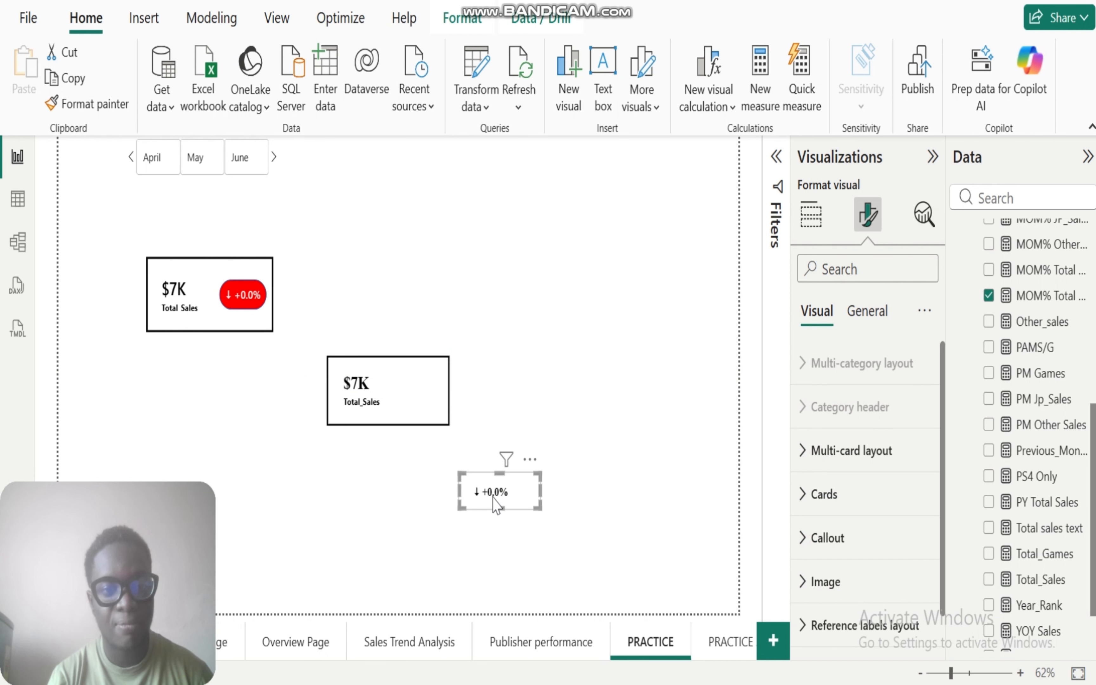
Step: Send the new Total_Sales card to the back, behind the blue pill
{"action": "left_click", "coordinate": [383, 392]}
{"action": "left_click", "coordinate": [467, 26]}
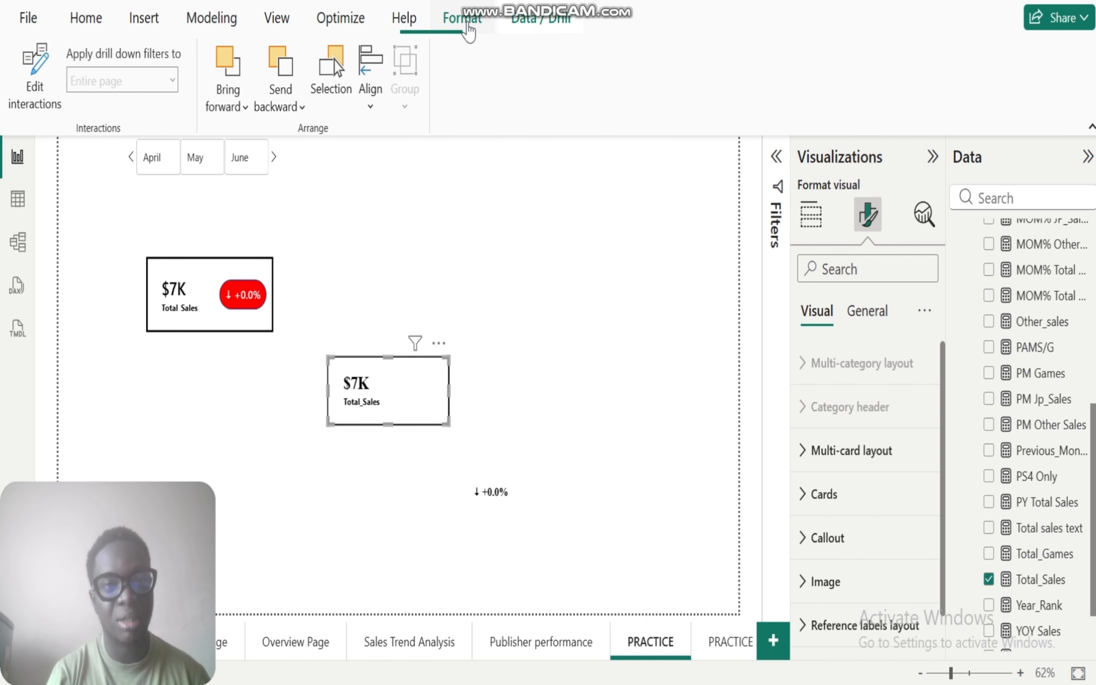
{"action": "left_click", "coordinate": [299, 108]}
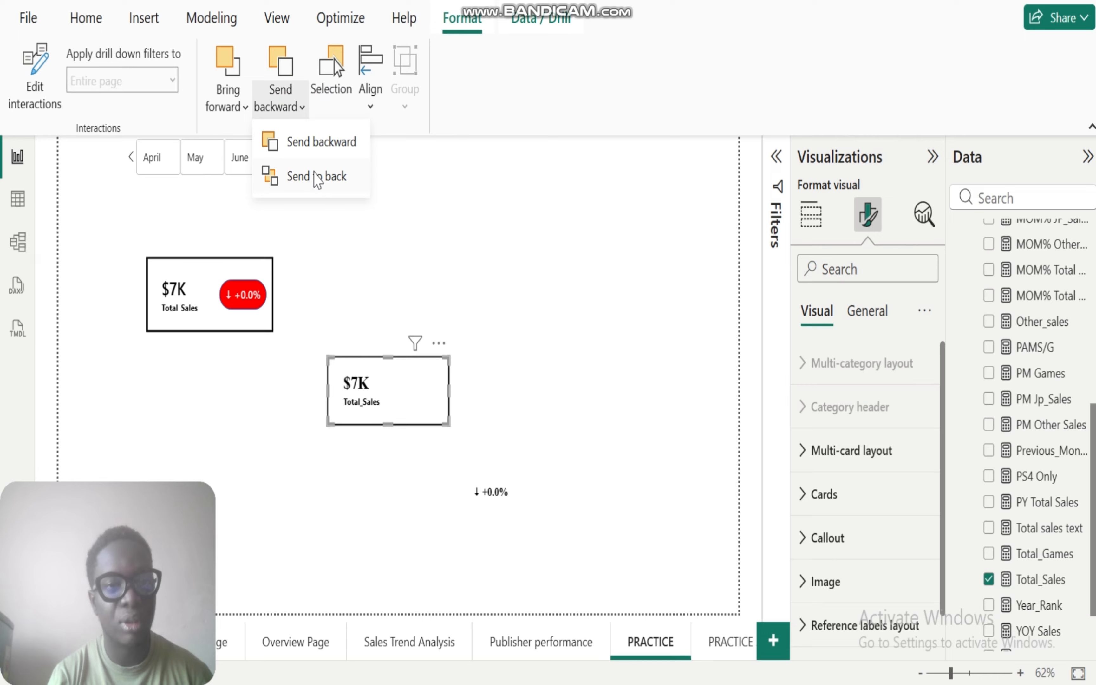
{"action": "left_click", "coordinate": [319, 178]}
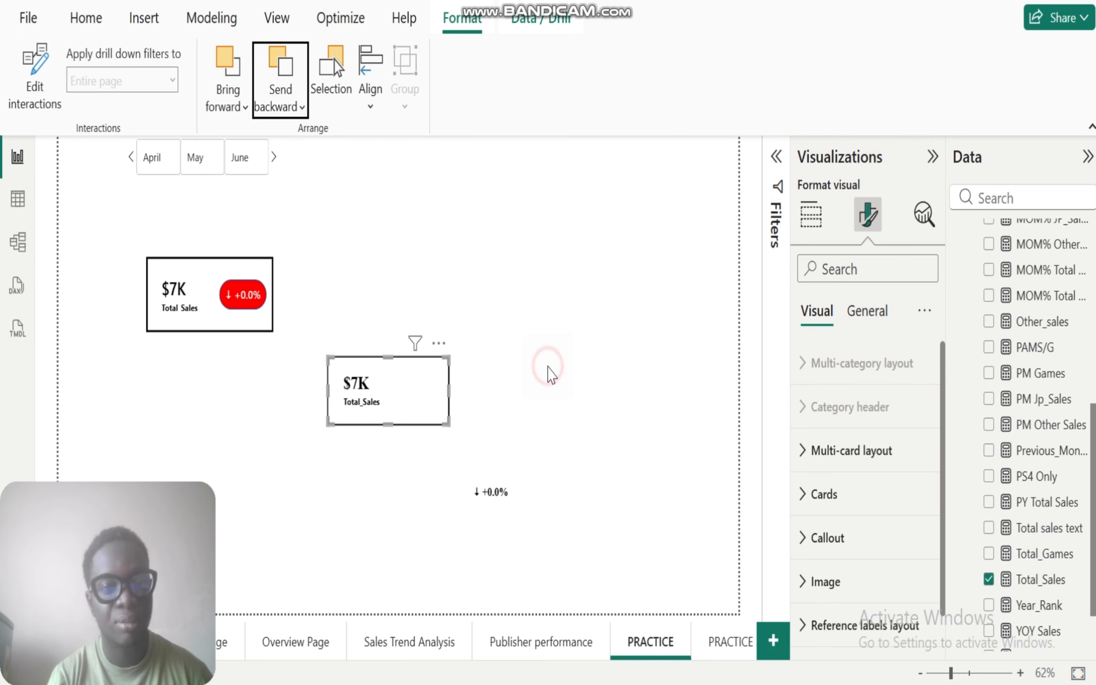
{"action": "left_click", "coordinate": [548, 367]}
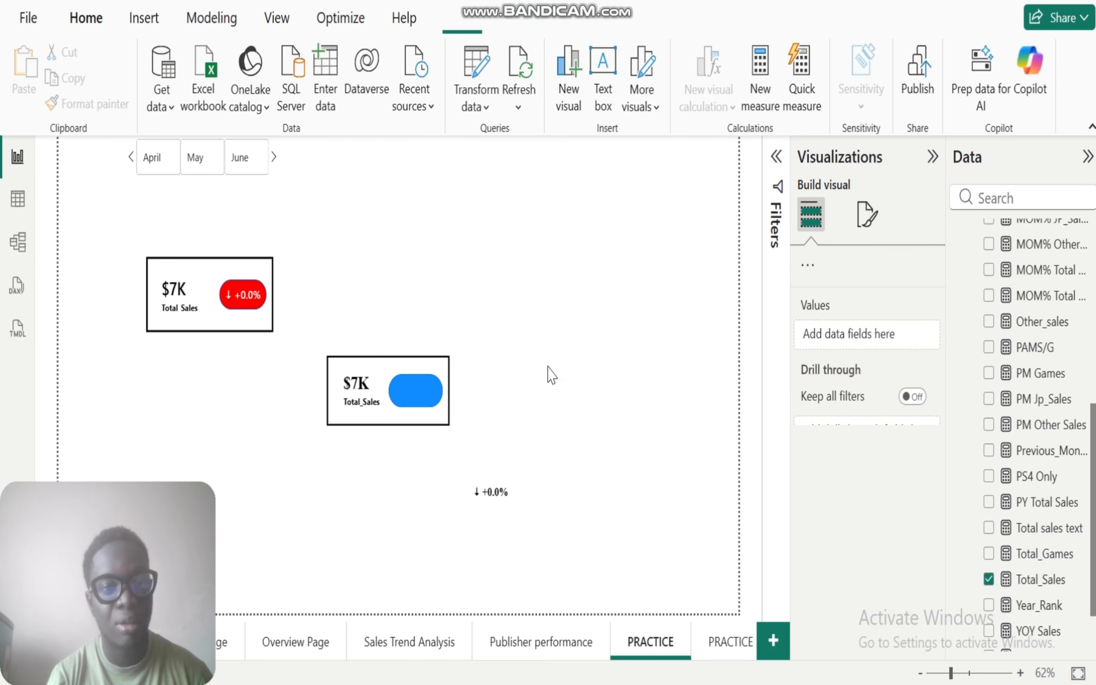
Step: Place the MOM% Total Sales card centred over the blue pill inside the new Total_Sales card
{"action": "left_click", "coordinate": [407, 398]}
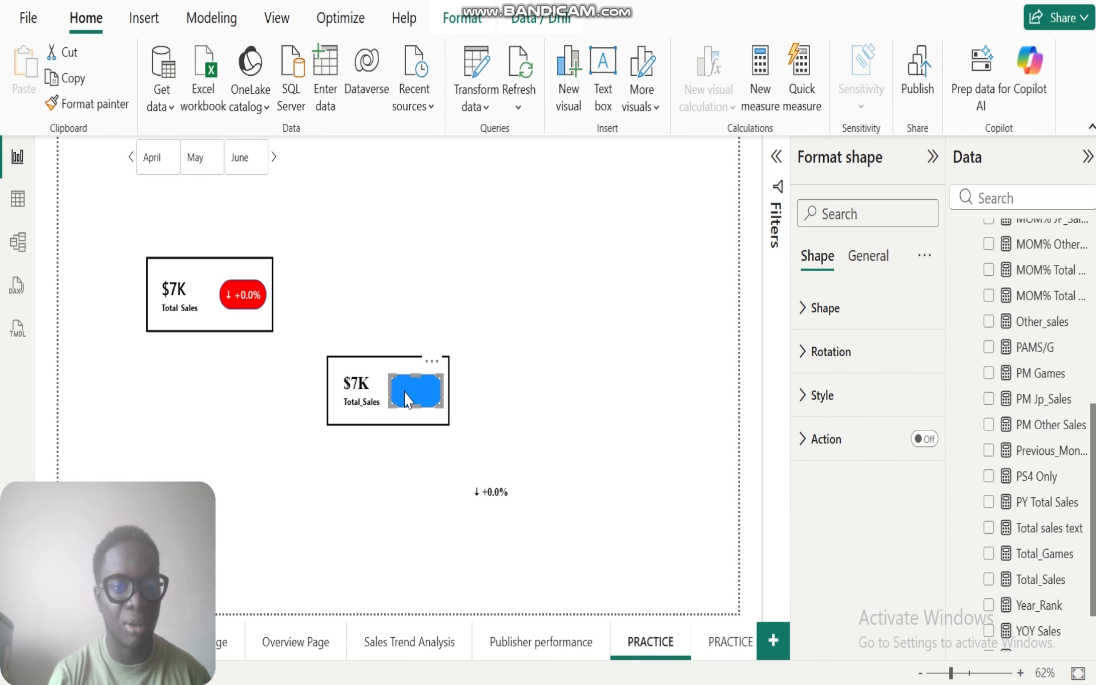
{"action": "left_click", "coordinate": [491, 496]}
{"action": "left_click_drag", "start_coordinate": [477, 496], "coordinate": [413, 393]}
{"action": "left_click", "coordinate": [251, 457]}
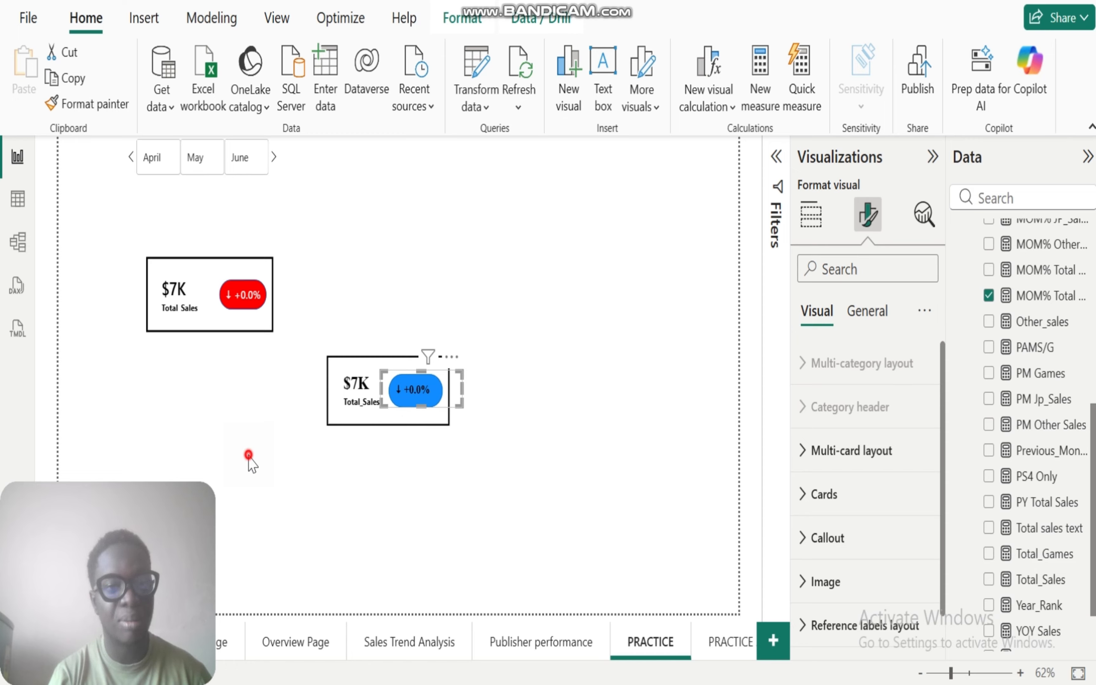
Step: Filter the page by June and by May to check the indicator on the blue pill
{"action": "left_click", "coordinate": [251, 156]}
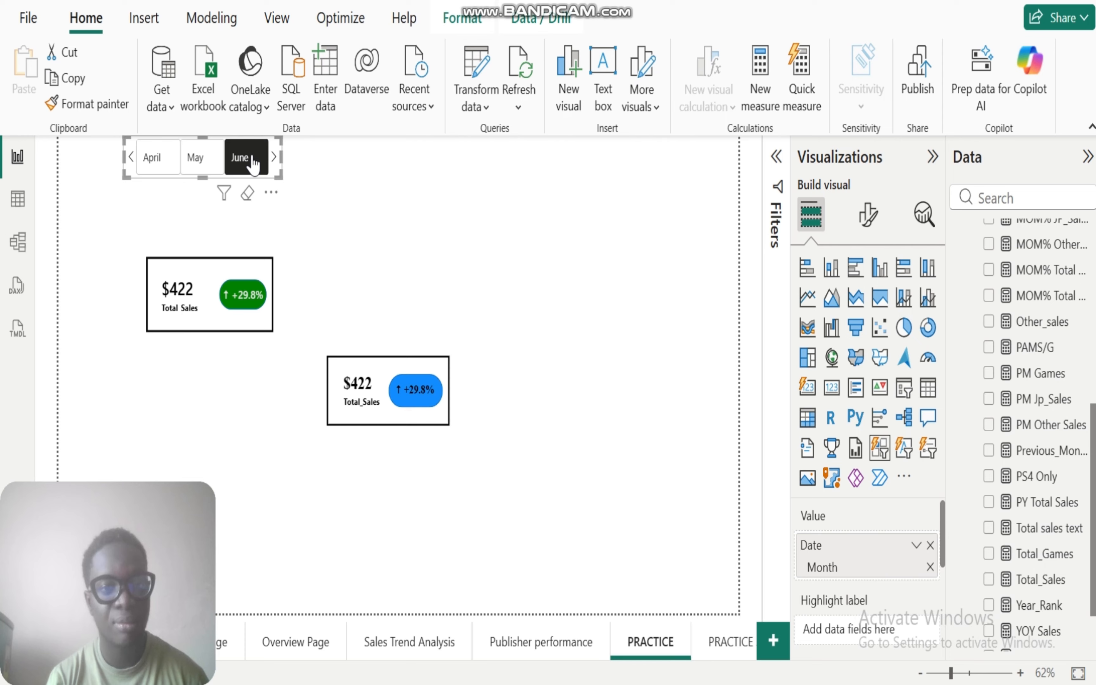
{"action": "left_click", "coordinate": [194, 158]}
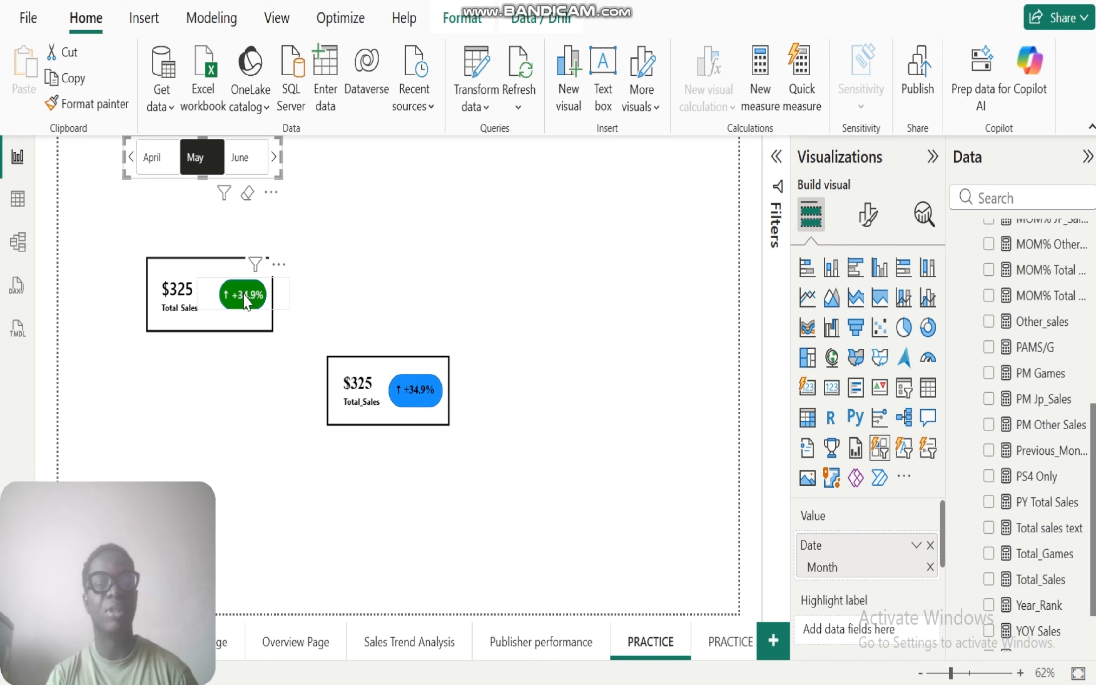
Step: Filter the page by June and by April to compare the indicators on both Total Sales cards
{"action": "left_click", "coordinate": [241, 159]}
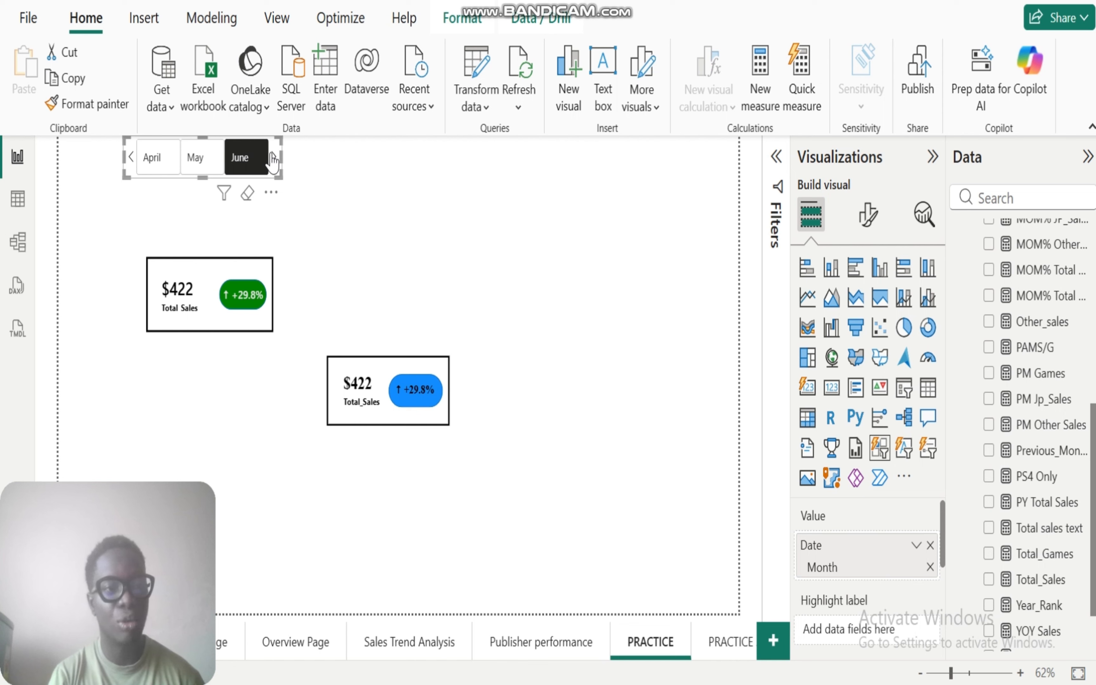
{"action": "left_click", "coordinate": [162, 163]}
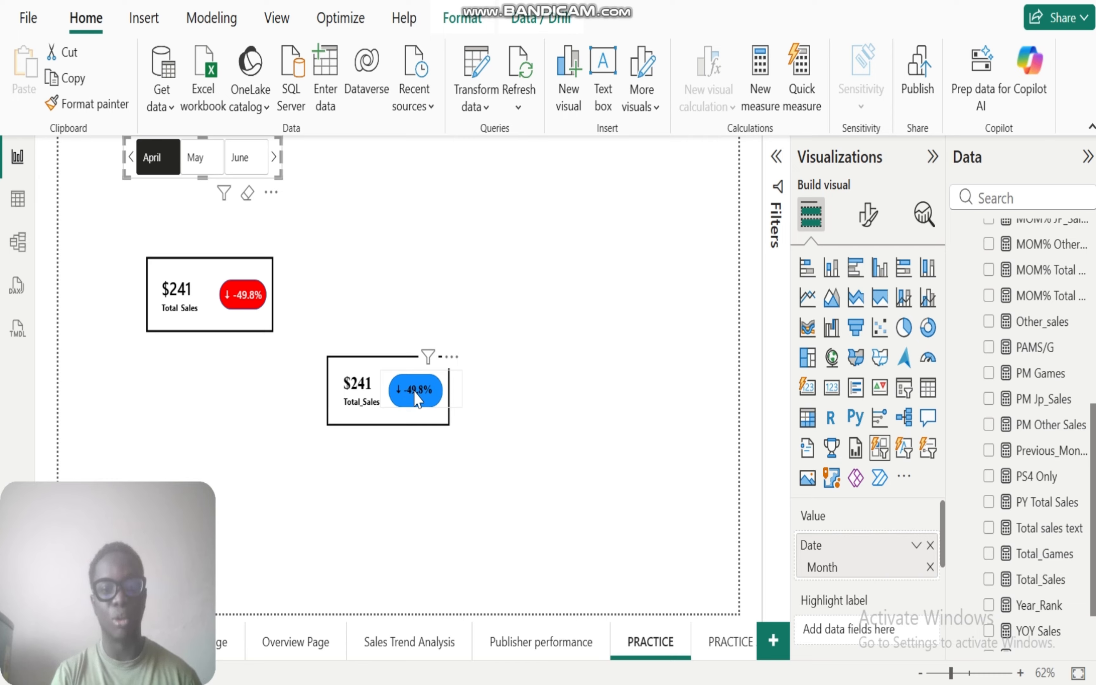
{"action": "left_click", "coordinate": [592, 418]}
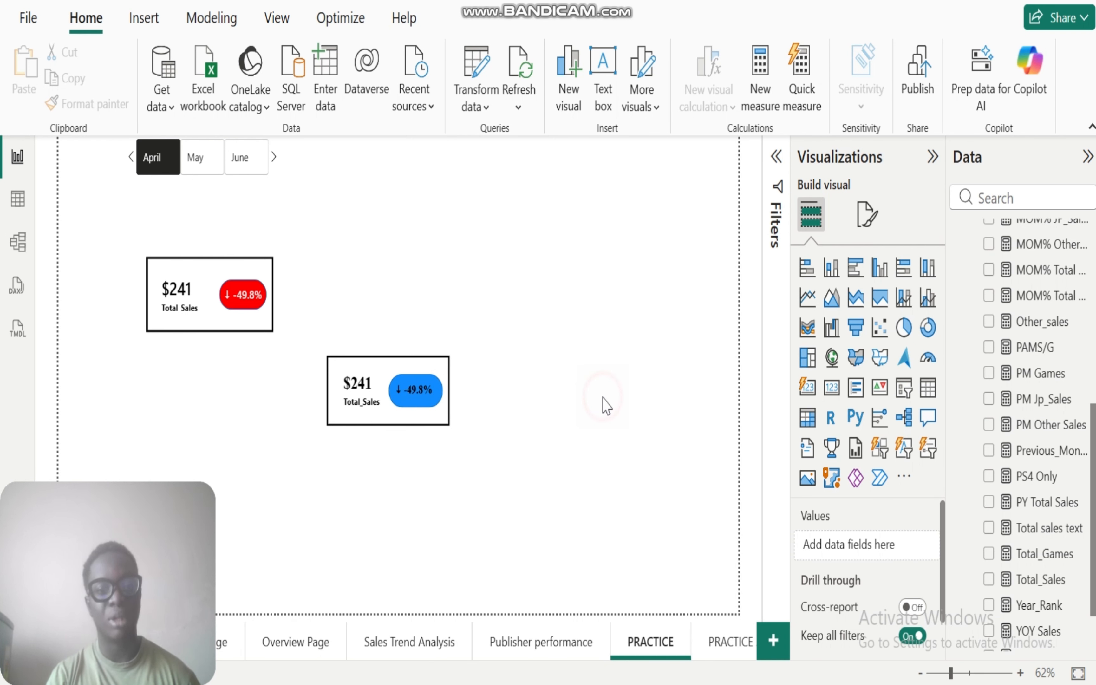
Step: Examine the CF measure's DAX formula in Measure_Table, especially its IF condition returning Green or Red
{"action": "left_click_drag", "start_coordinate": [1094, 476], "coordinate": [1093, 290]}
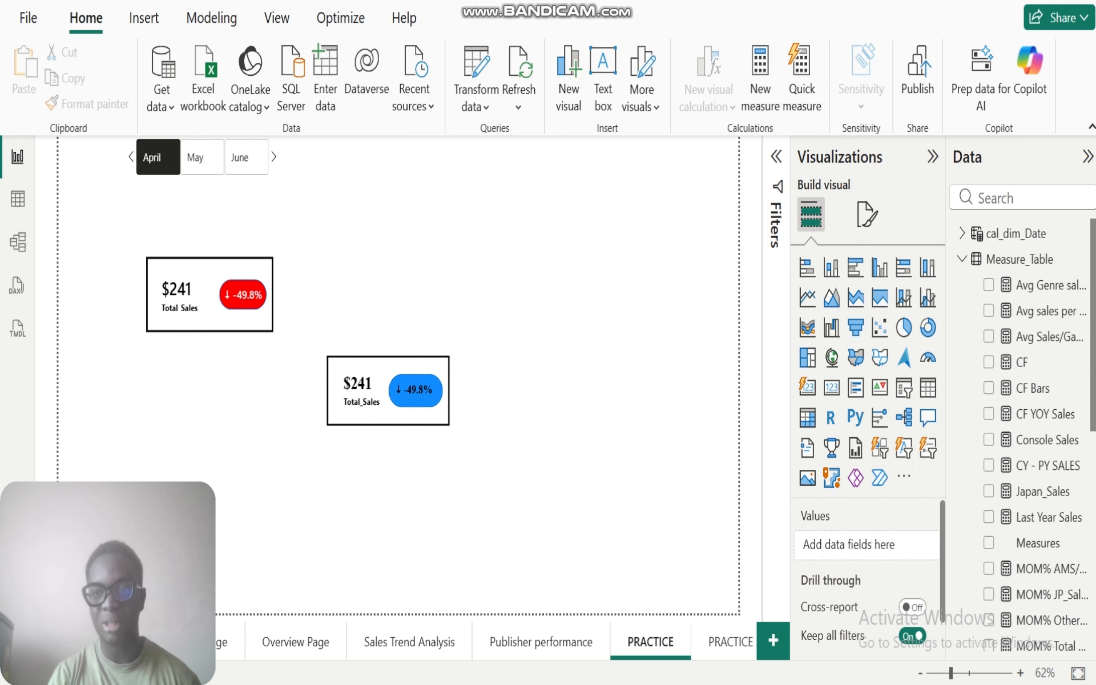
{"action": "left_click", "coordinate": [1018, 363]}
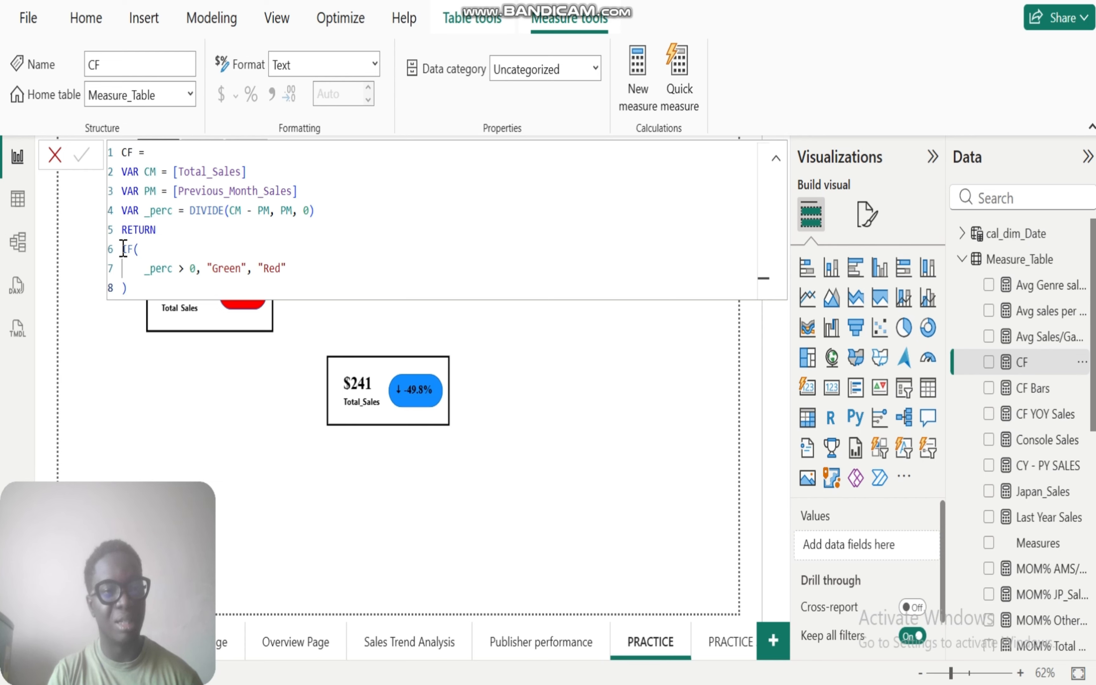
{"action": "left_click_drag", "start_coordinate": [123, 248], "coordinate": [321, 286]}
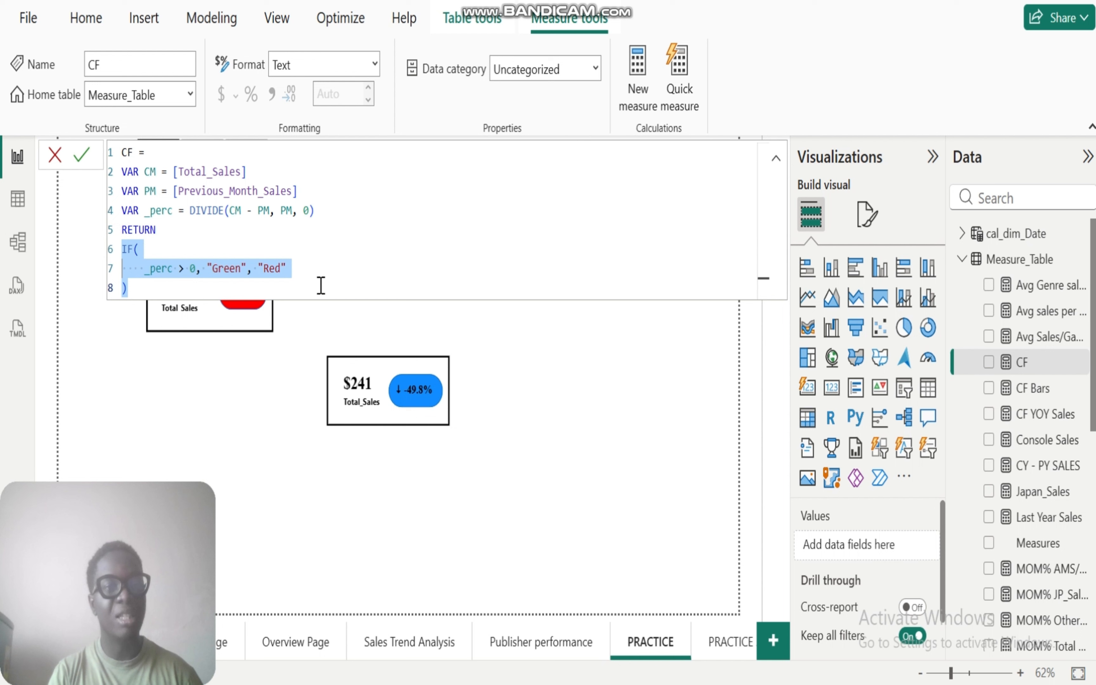
{"action": "left_click", "coordinate": [320, 286]}
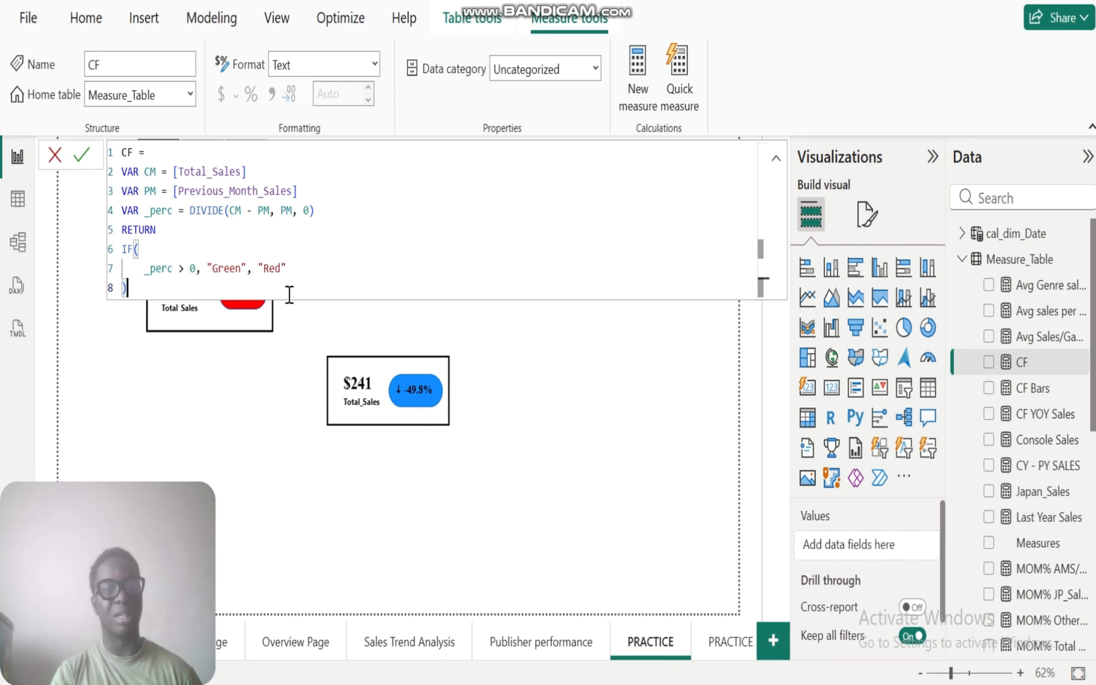
{"action": "left_click", "coordinate": [298, 336]}
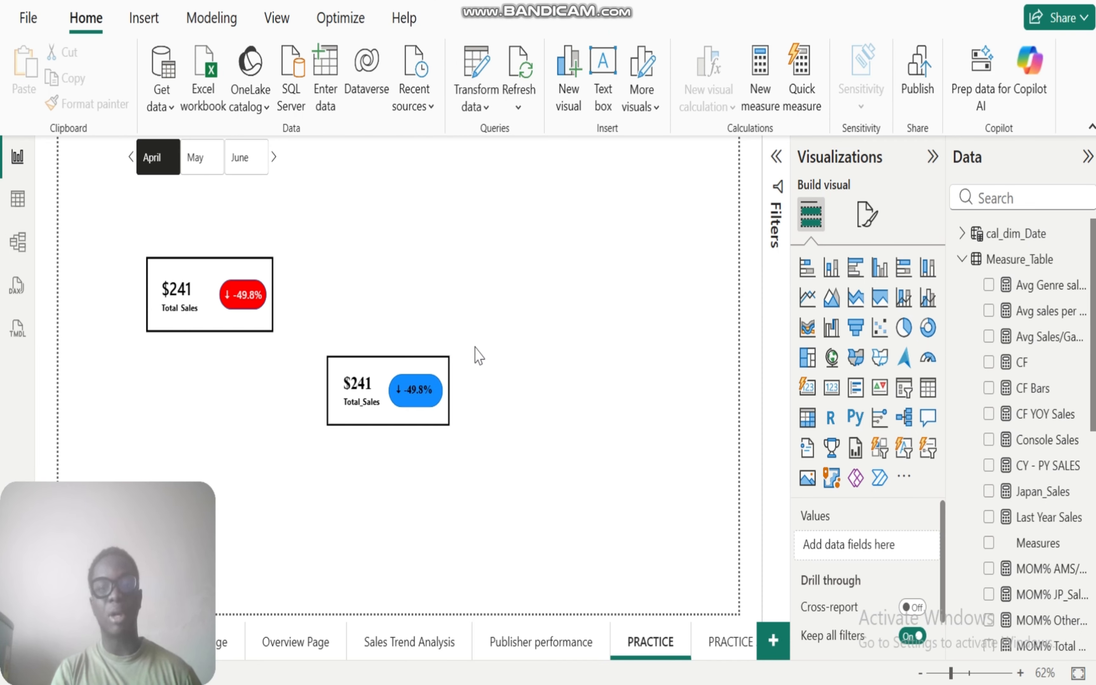
Step: Move the MOM% Total Sales card off the blue pill to the empty canvas area below the new Total_Sales card
{"action": "left_click", "coordinate": [415, 398]}
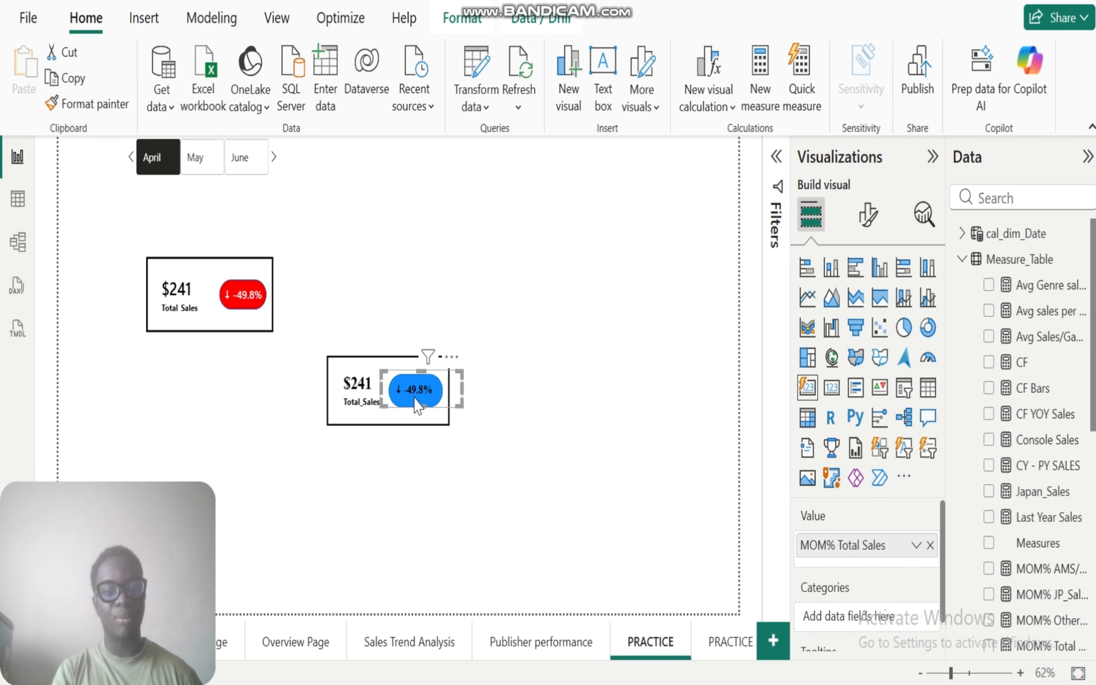
{"action": "left_click", "coordinate": [868, 217]}
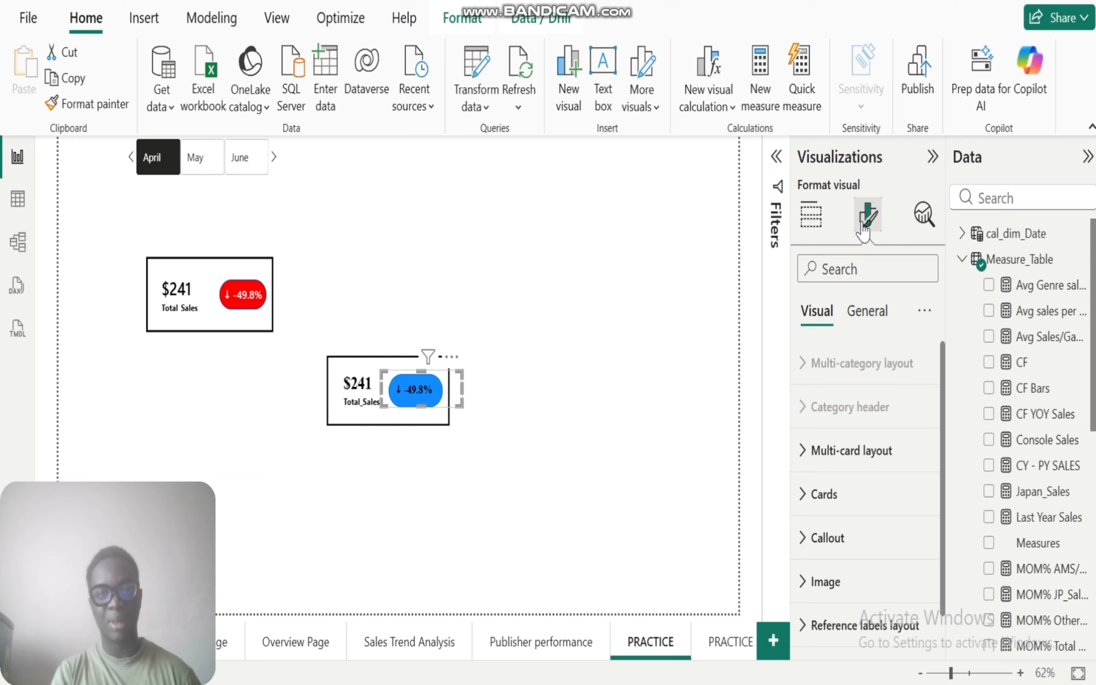
{"action": "left_click_drag", "start_coordinate": [428, 390], "coordinate": [484, 494]}
Step: Apply conditional formatting to the blue pill's fill colour, using the Field value format style based on the CF measure
{"action": "left_click", "coordinate": [416, 397]}
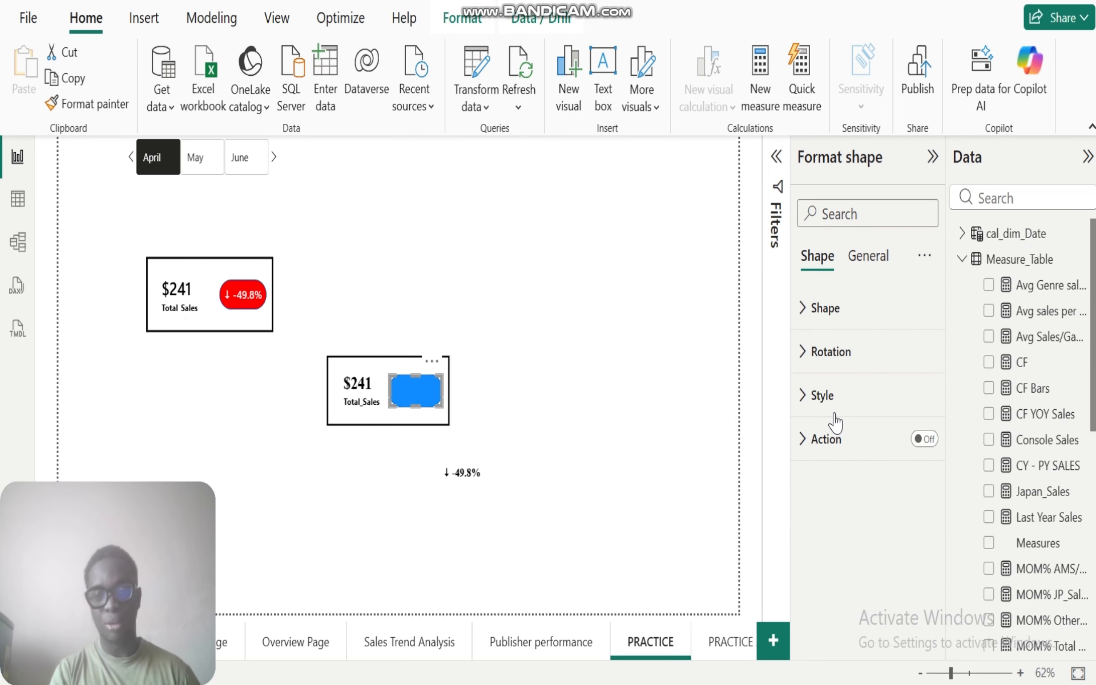
{"action": "left_click", "coordinate": [802, 396]}
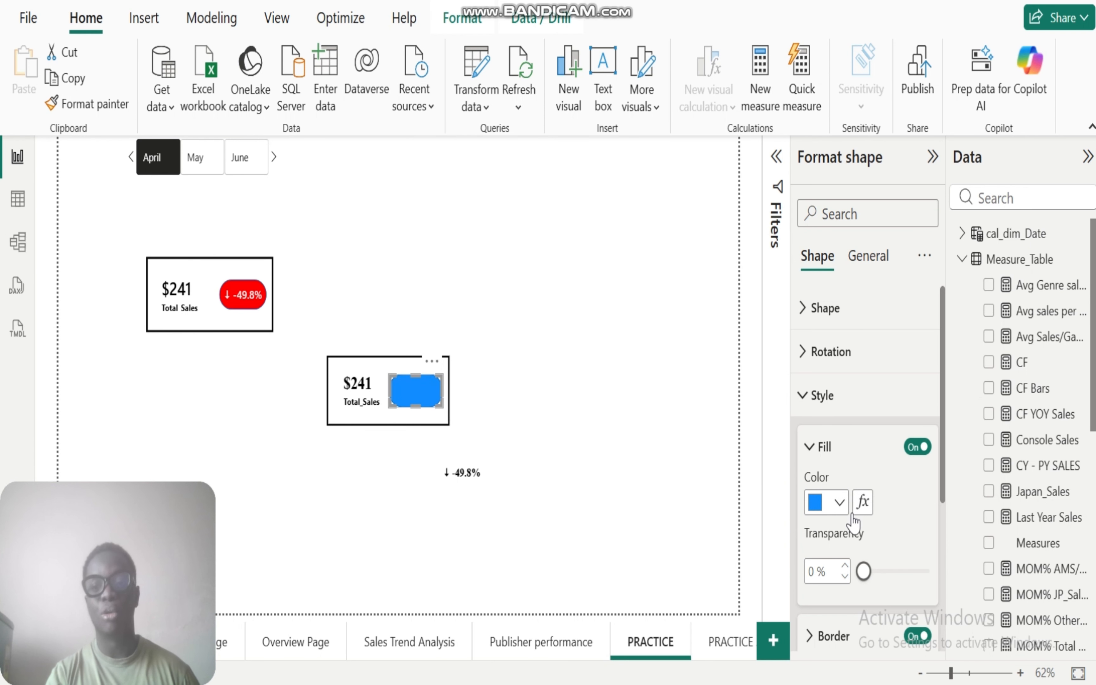
{"action": "left_click", "coordinate": [862, 502]}
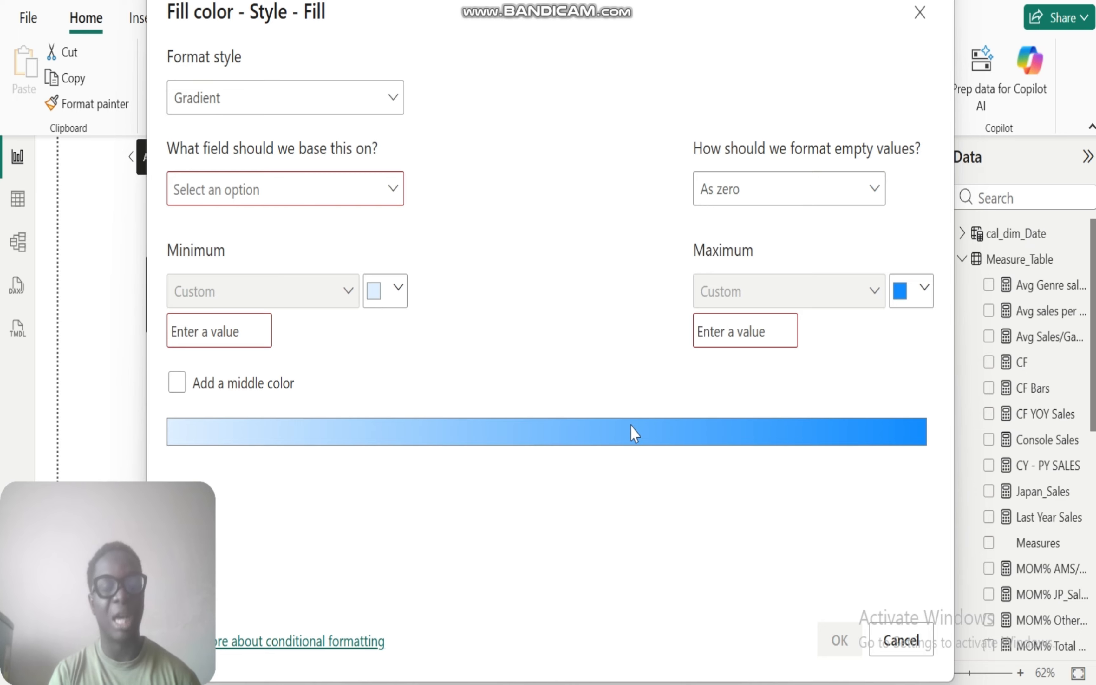
{"action": "left_click", "coordinate": [395, 104]}
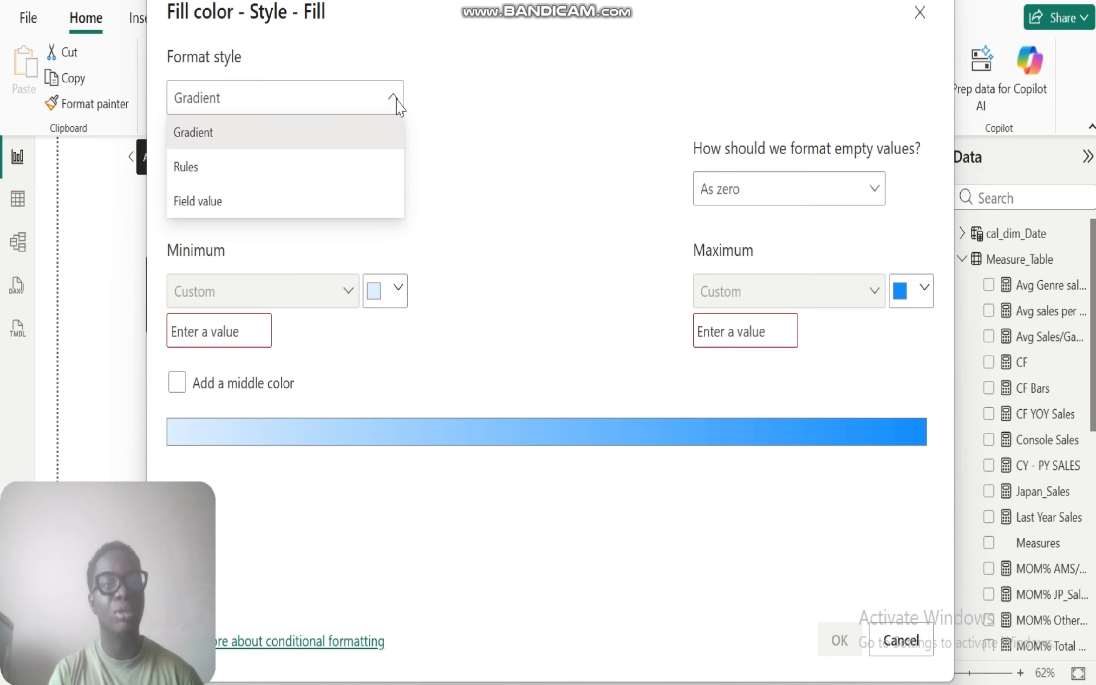
{"action": "left_click", "coordinate": [225, 206]}
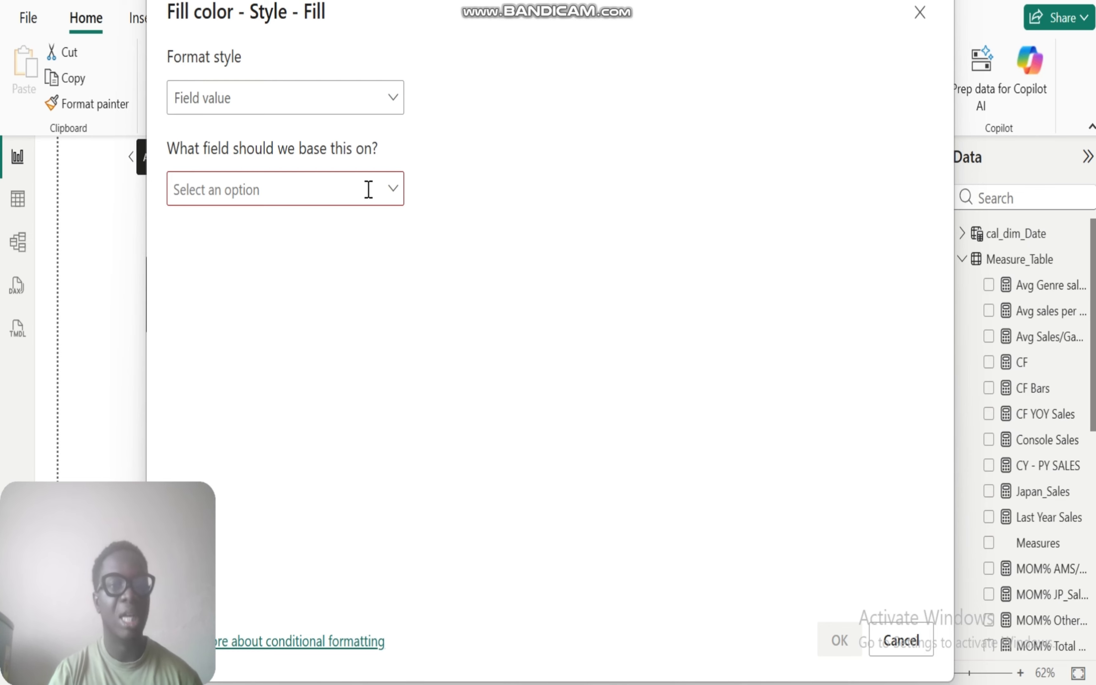
{"action": "left_click", "coordinate": [396, 194]}
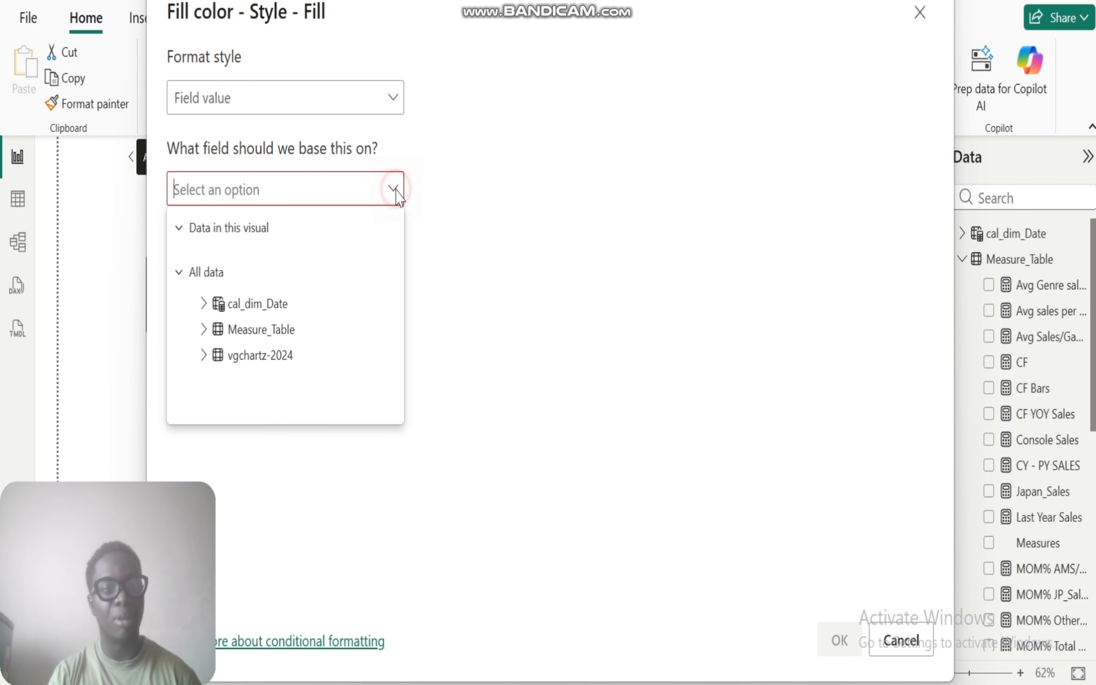
{"action": "left_click", "coordinate": [203, 331]}
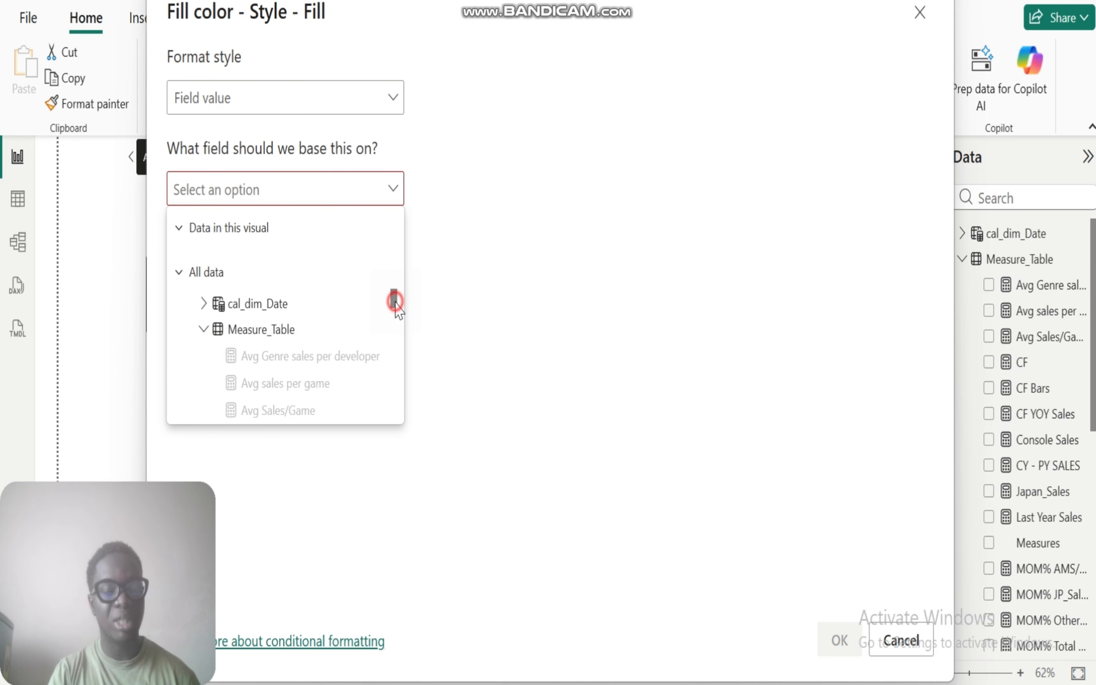
{"action": "left_click_drag", "start_coordinate": [394, 304], "coordinate": [396, 325]}
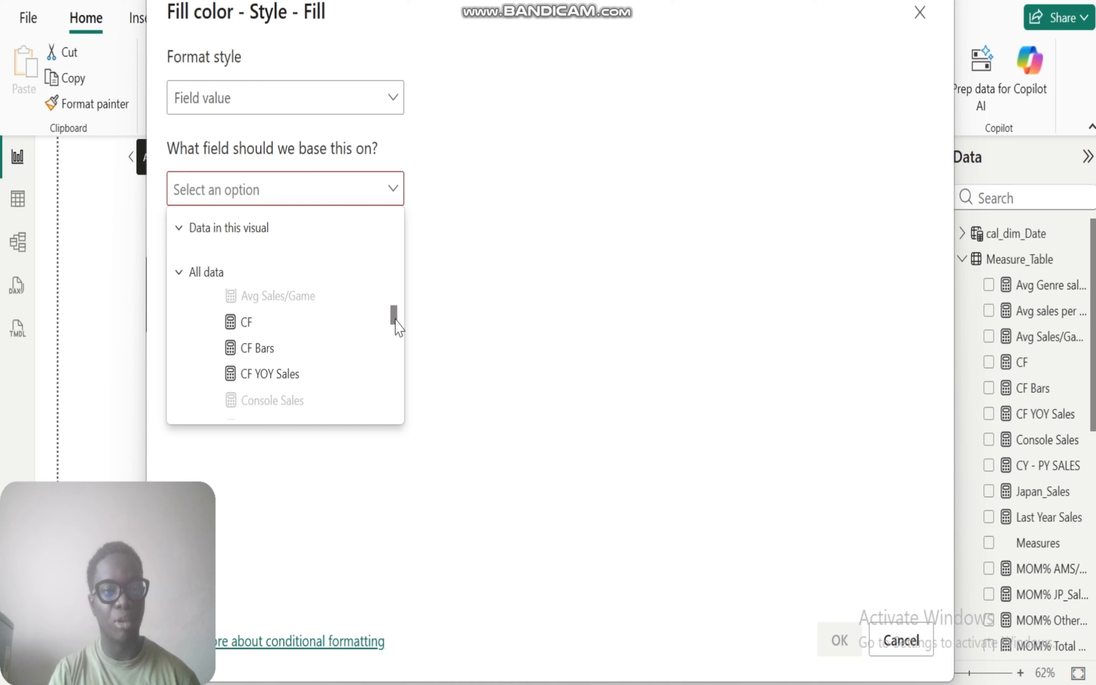
{"action": "left_click", "coordinate": [253, 326]}
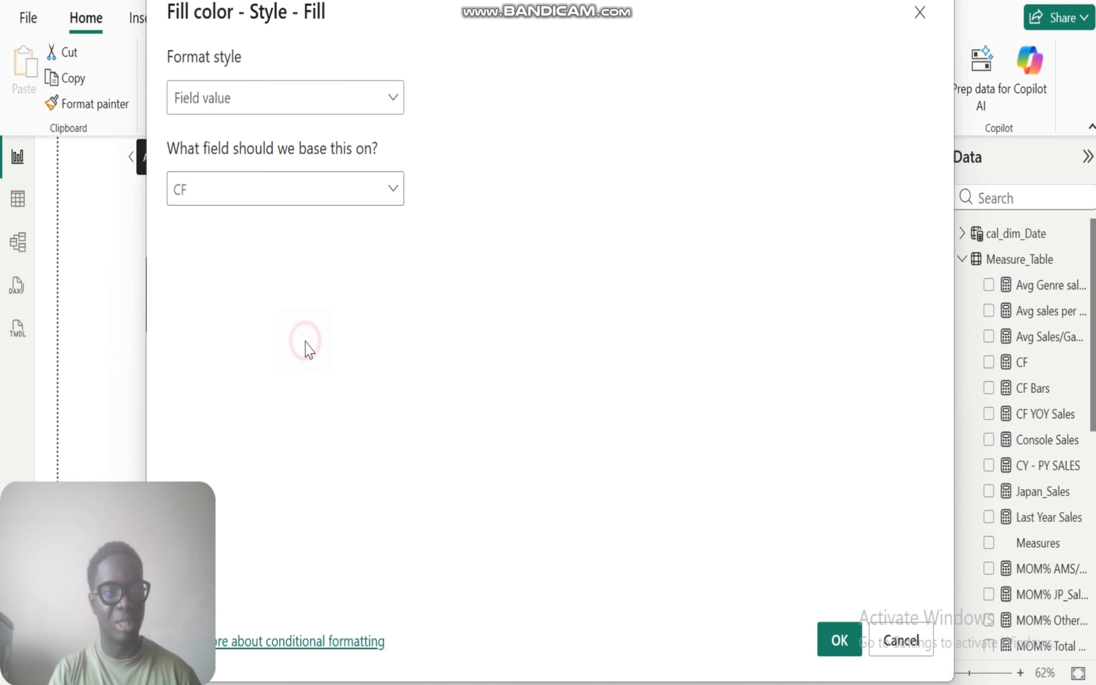
{"action": "left_click", "coordinate": [817, 632]}
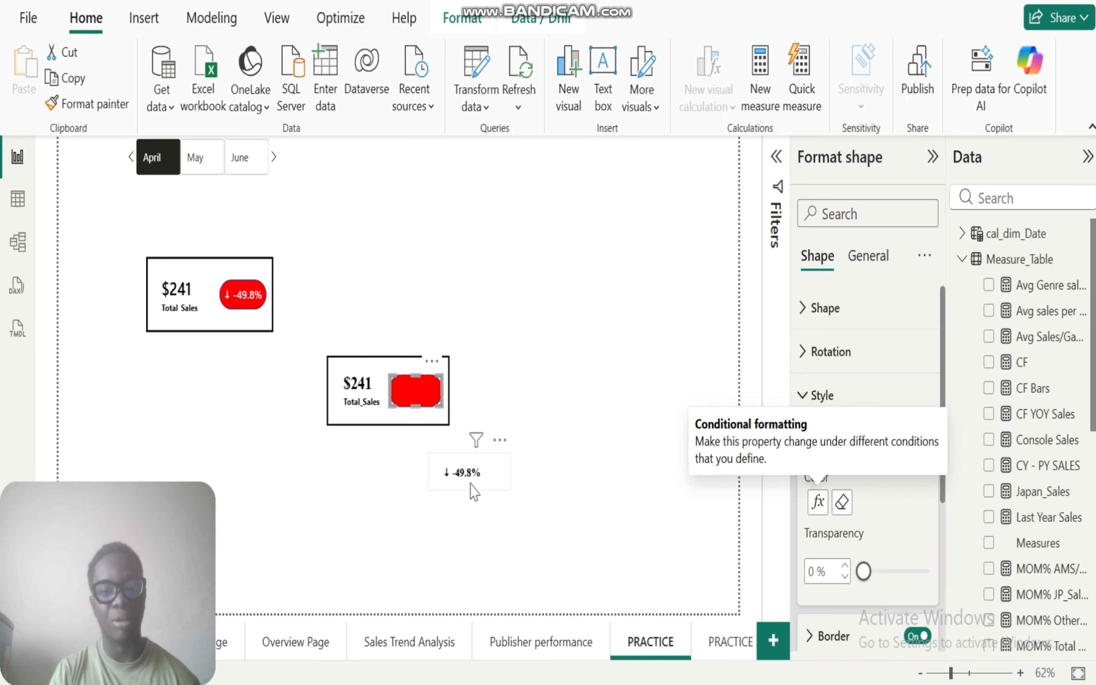
Step: Place the MOM% Total Sales card back over the pill and set its callout value colour to light grey
{"action": "left_click", "coordinate": [461, 474]}
{"action": "left_click_drag", "start_coordinate": [470, 484], "coordinate": [414, 399]}
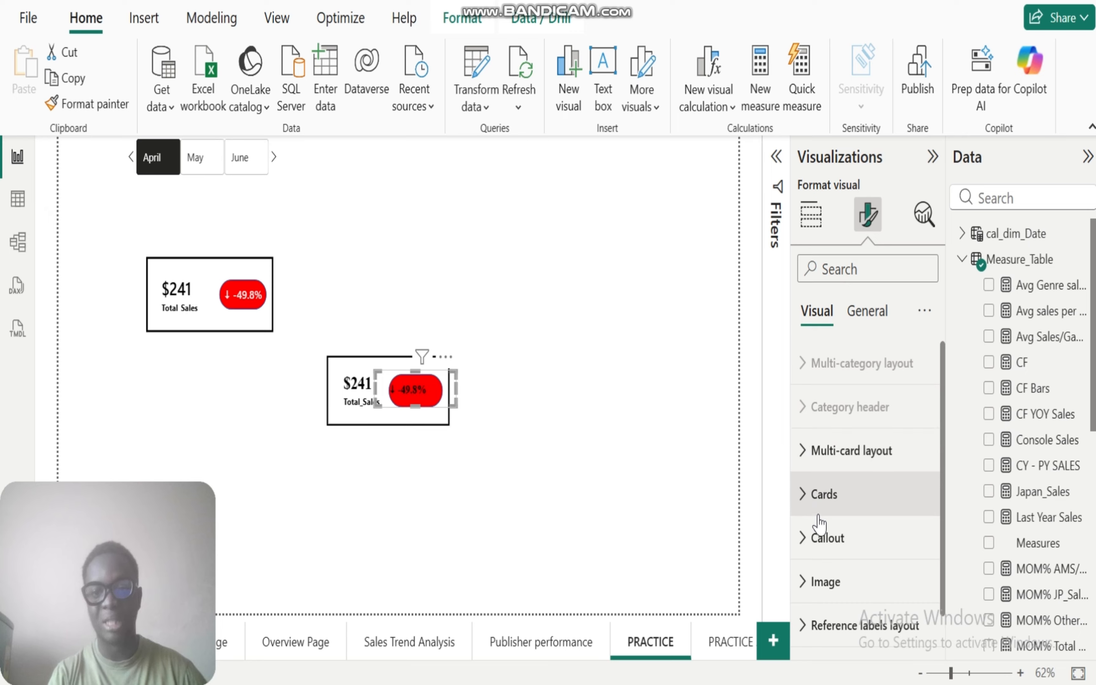
{"action": "left_click", "coordinate": [802, 539]}
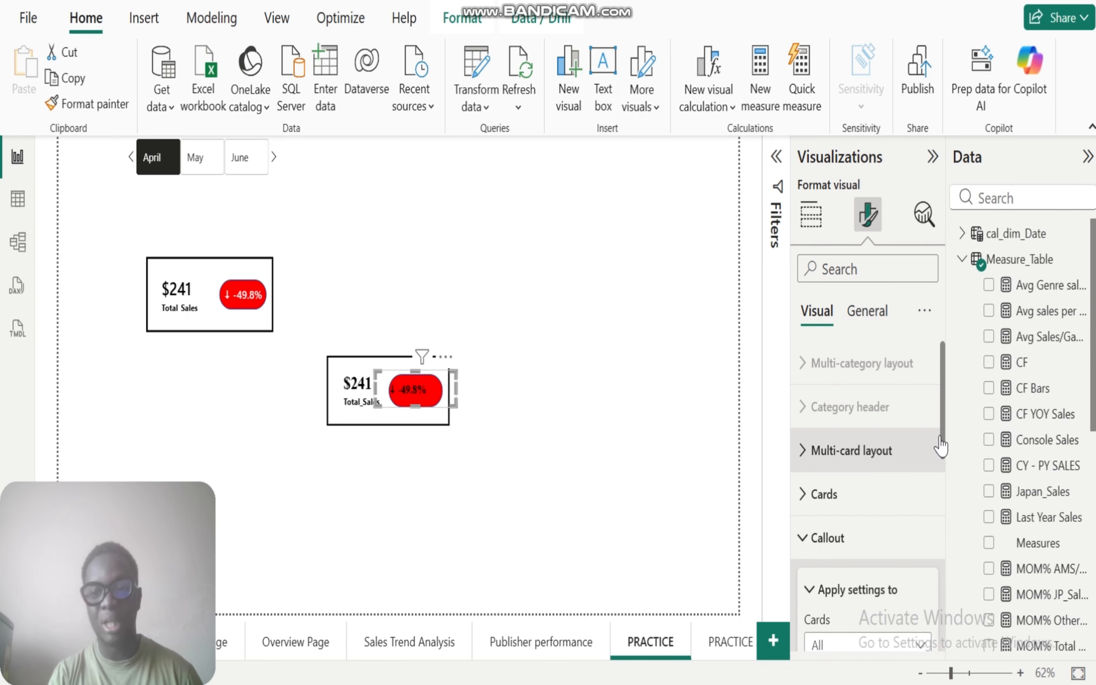
{"action": "left_click_drag", "start_coordinate": [944, 437], "coordinate": [941, 567]}
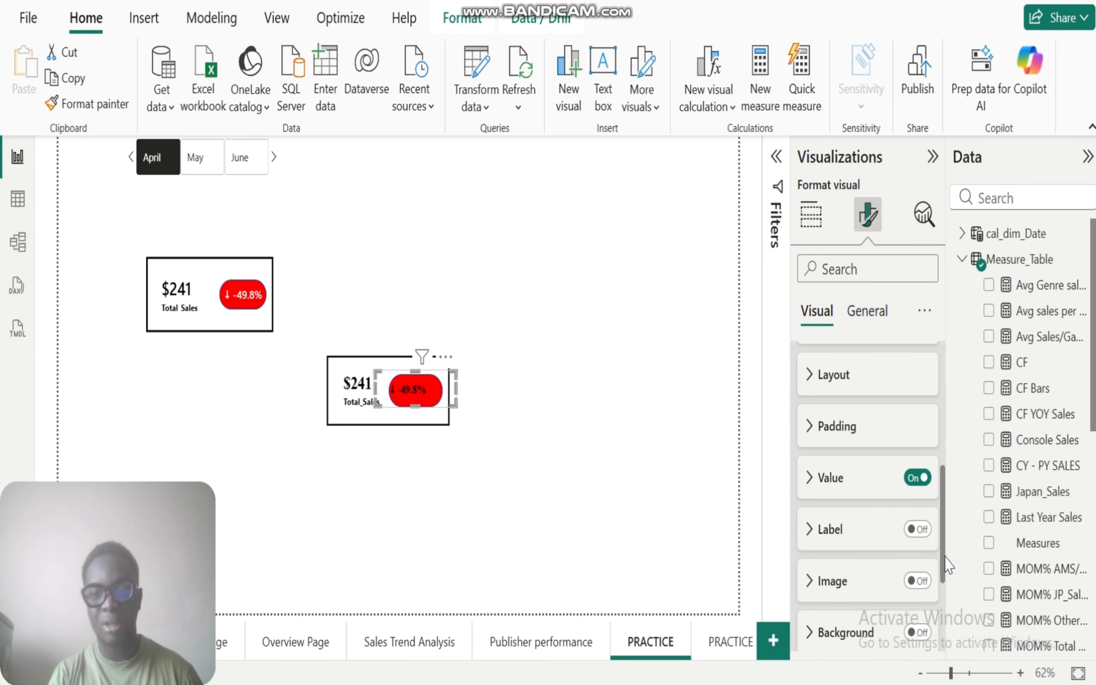
{"action": "left_click", "coordinate": [808, 487]}
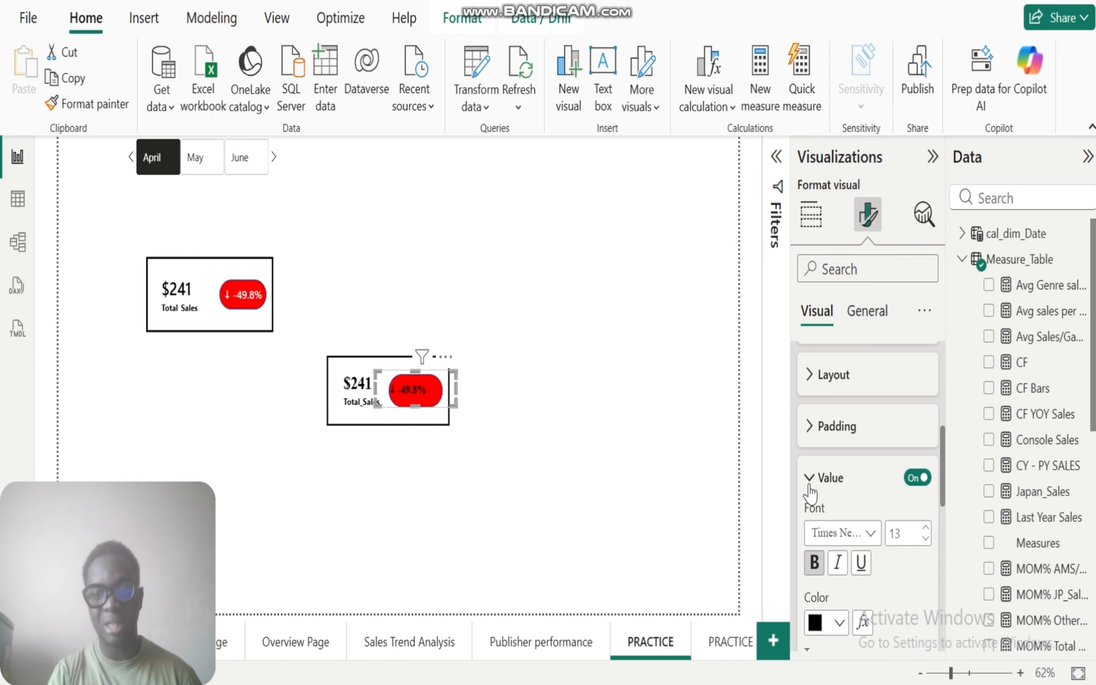
{"action": "left_click", "coordinate": [840, 624]}
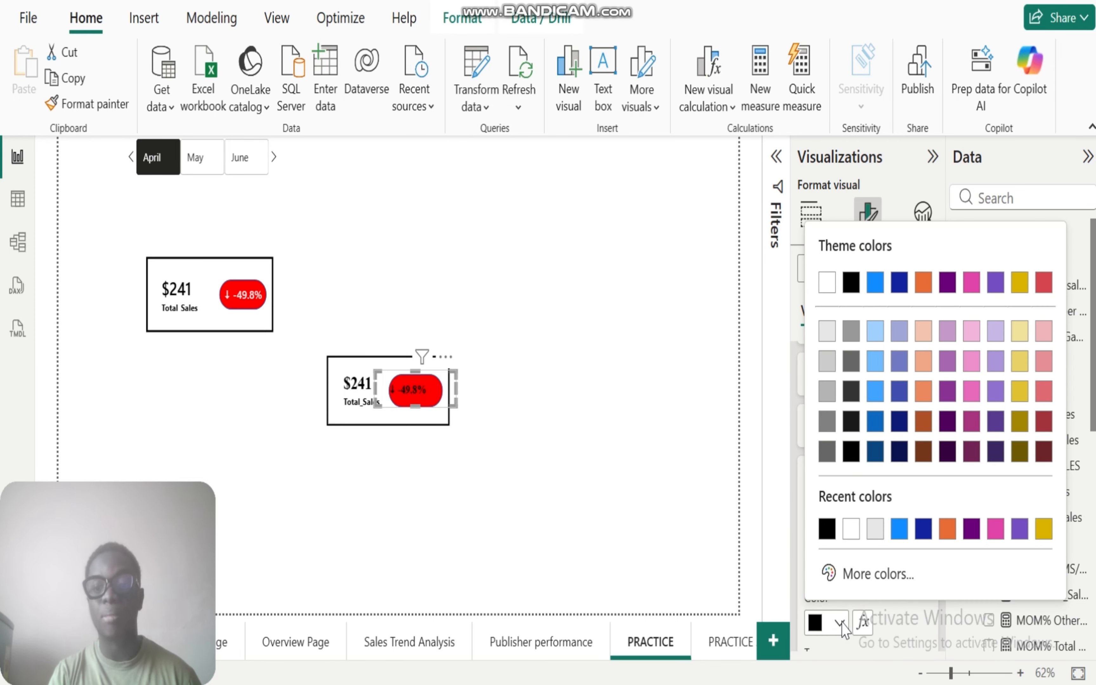
{"action": "left_click", "coordinate": [827, 334]}
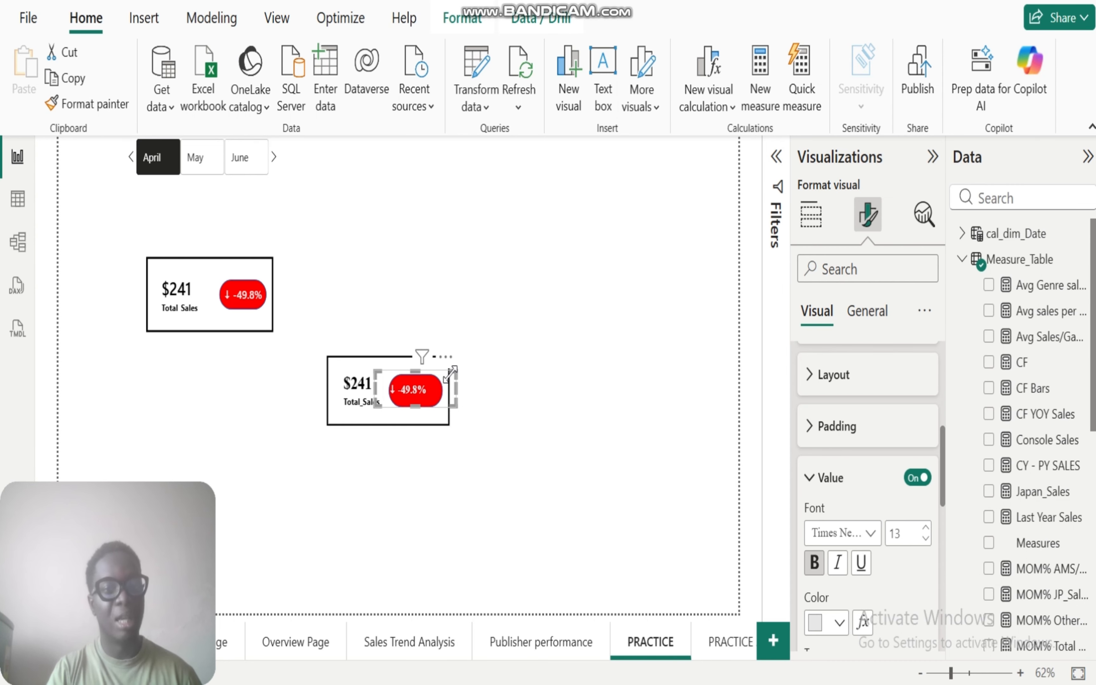
{"action": "left_click_drag", "start_coordinate": [421, 393], "coordinate": [423, 397]}
{"action": "left_click", "coordinate": [269, 458]}
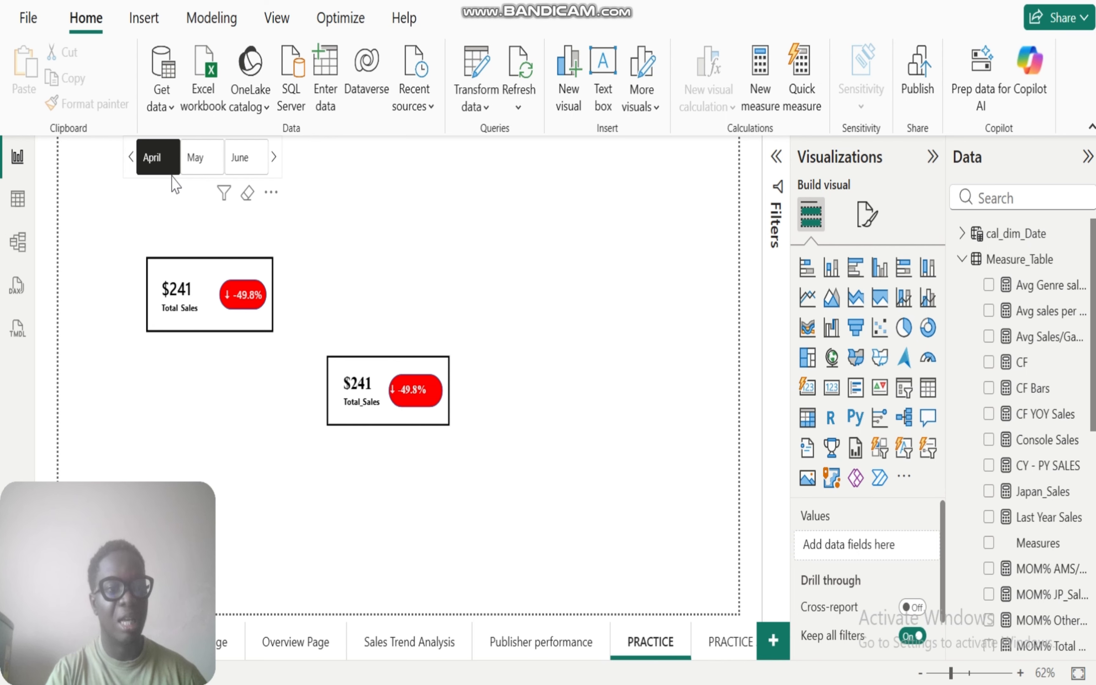
Step: Filter the page by each month from January to July to check the pill's colour and MOM% value against the example card
{"action": "left_click", "coordinate": [130, 160]}
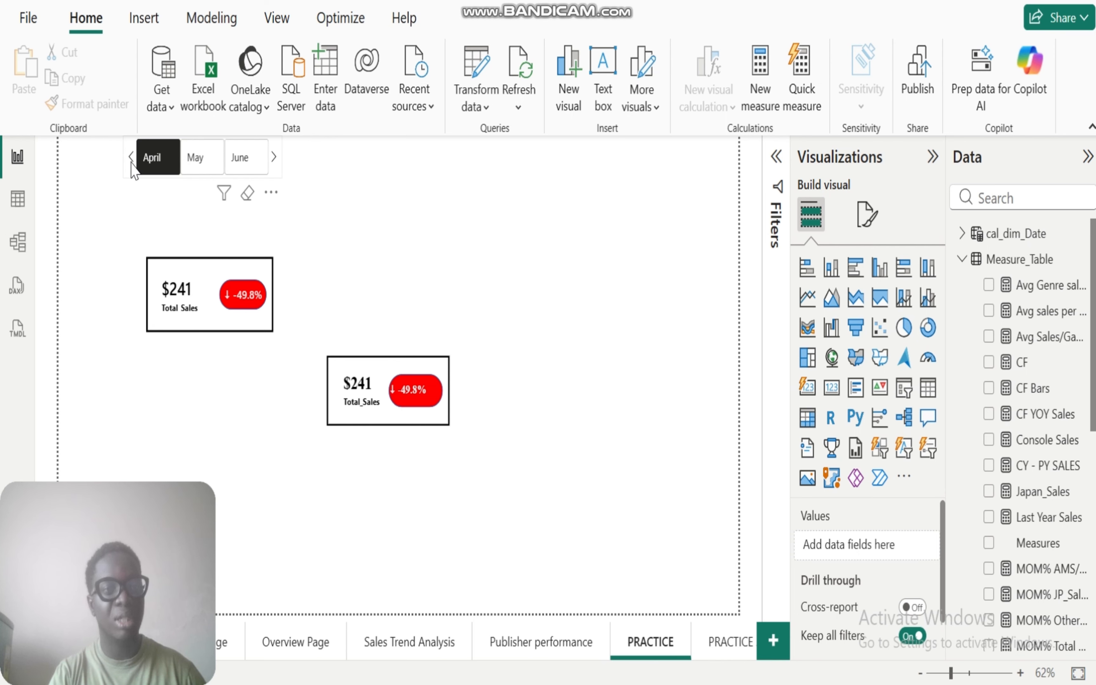
{"action": "left_click", "coordinate": [159, 163]}
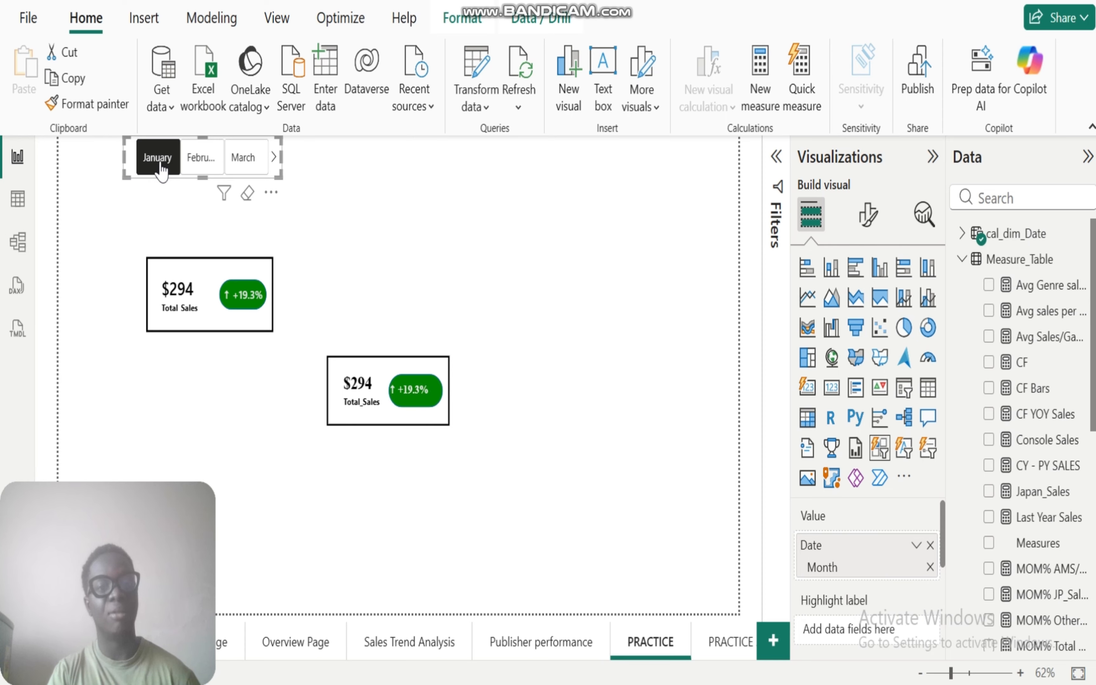
{"action": "left_click", "coordinate": [197, 168]}
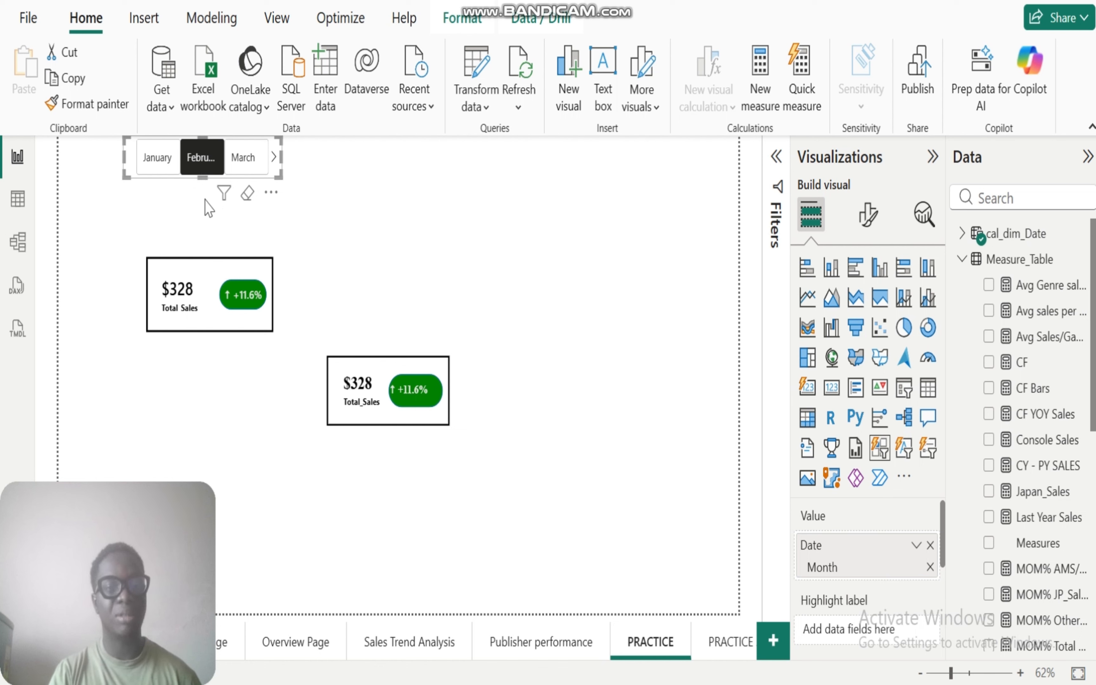
{"action": "left_click", "coordinate": [243, 163]}
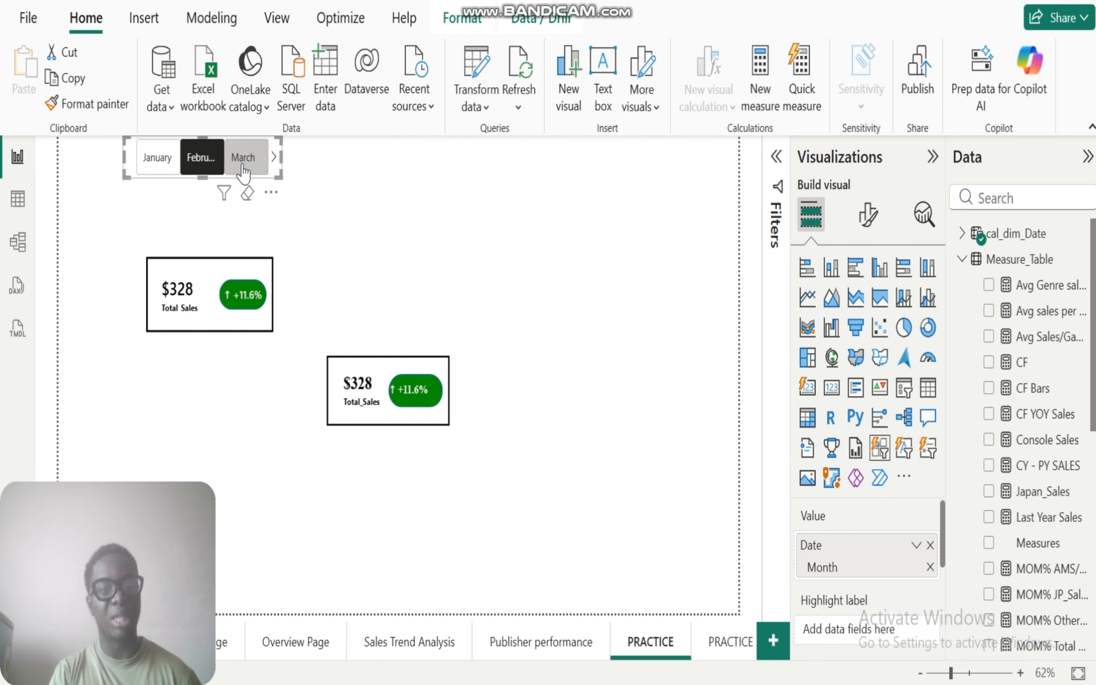
{"action": "left_click", "coordinate": [274, 157]}
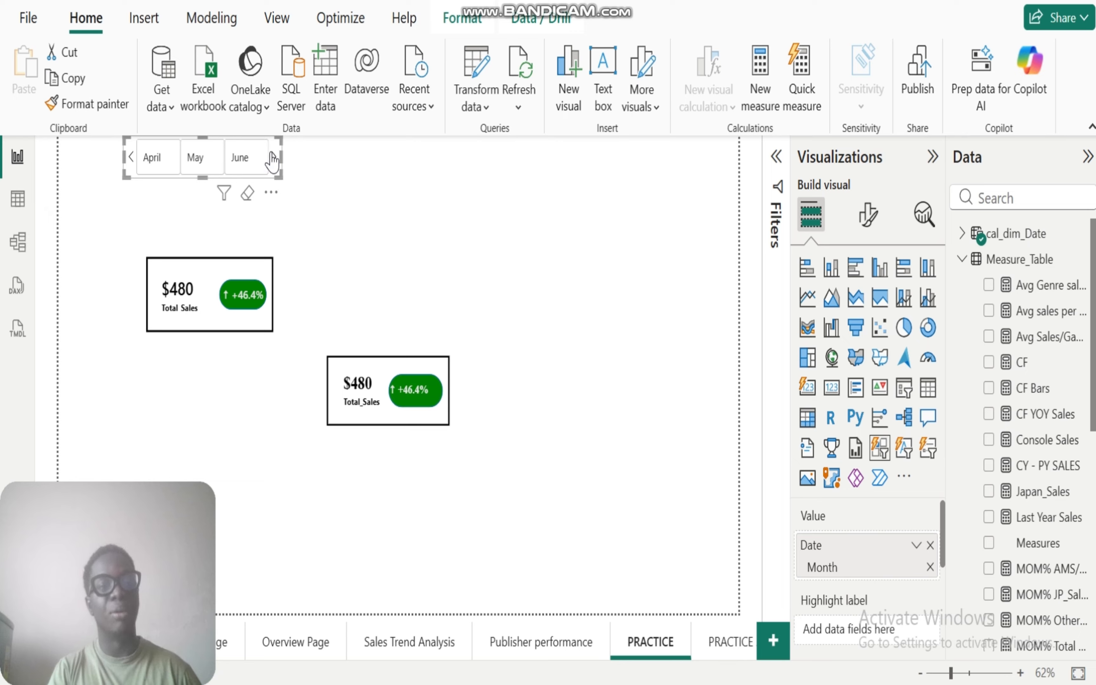
{"action": "left_click", "coordinate": [159, 158]}
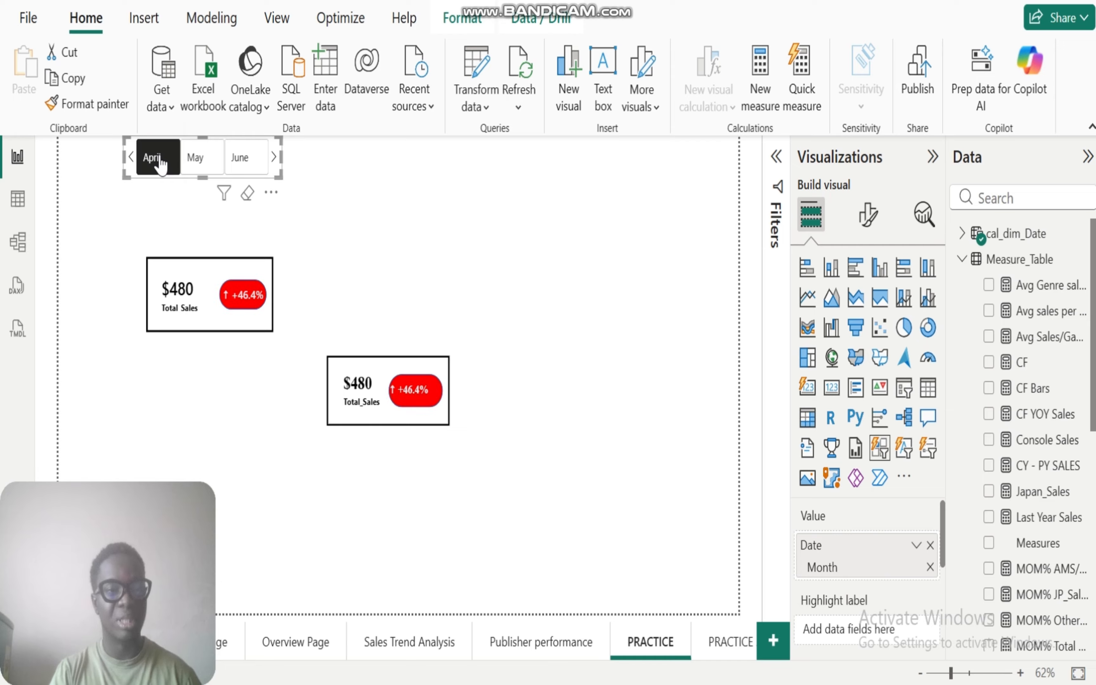
{"action": "left_click", "coordinate": [202, 165]}
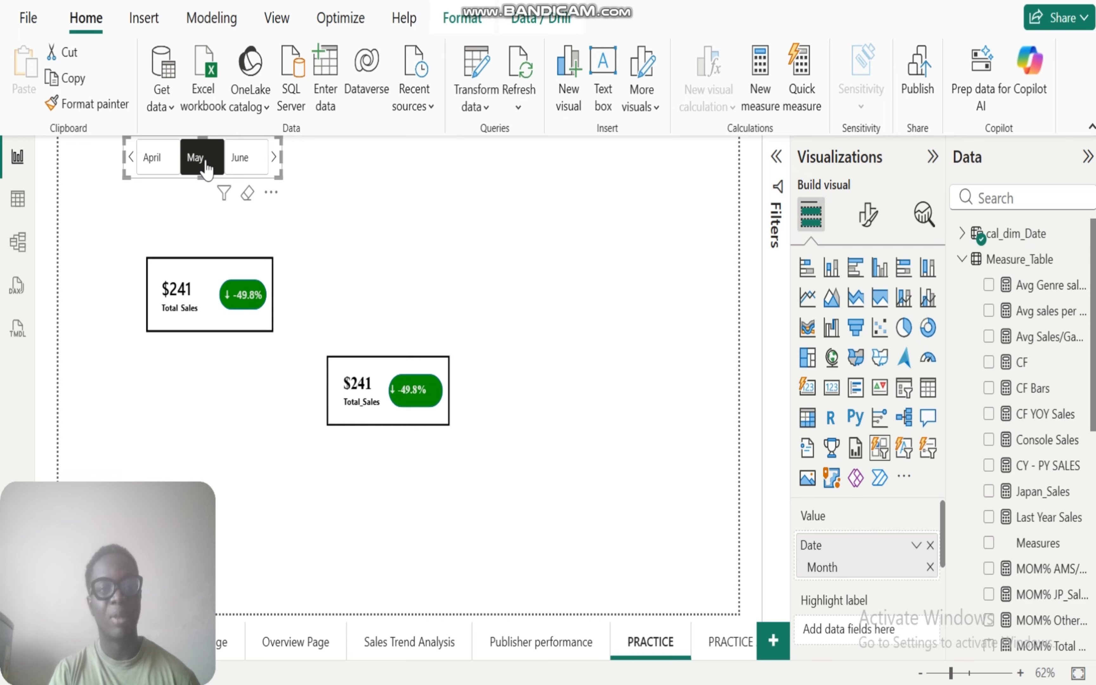
{"action": "left_click", "coordinate": [239, 164]}
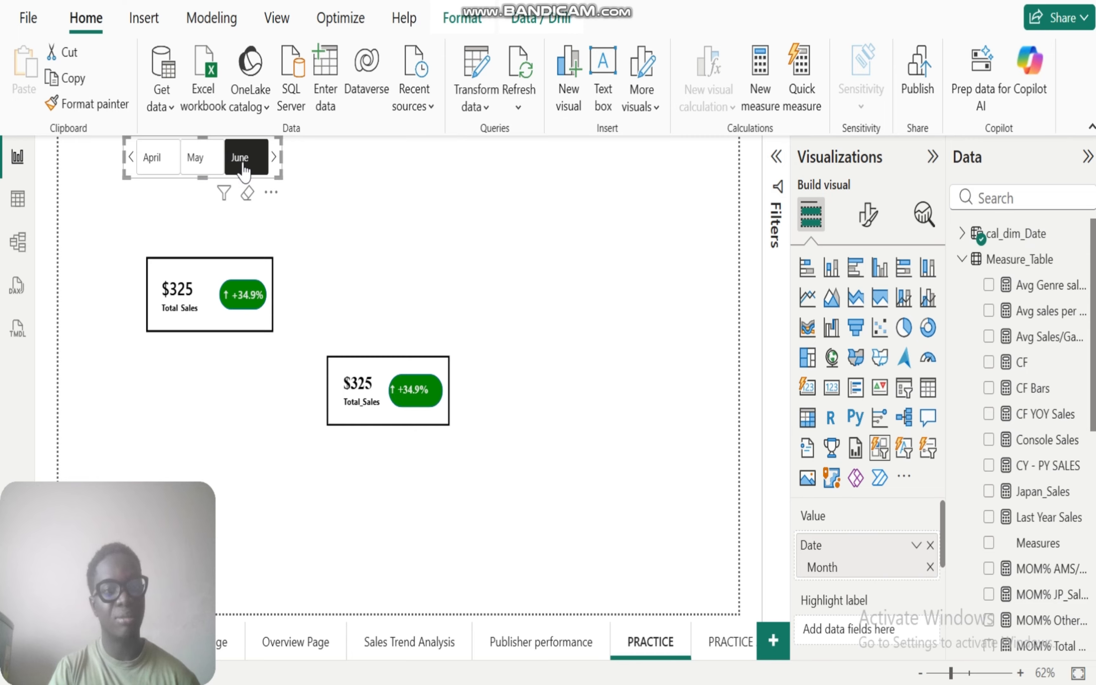
{"action": "left_click", "coordinate": [273, 159]}
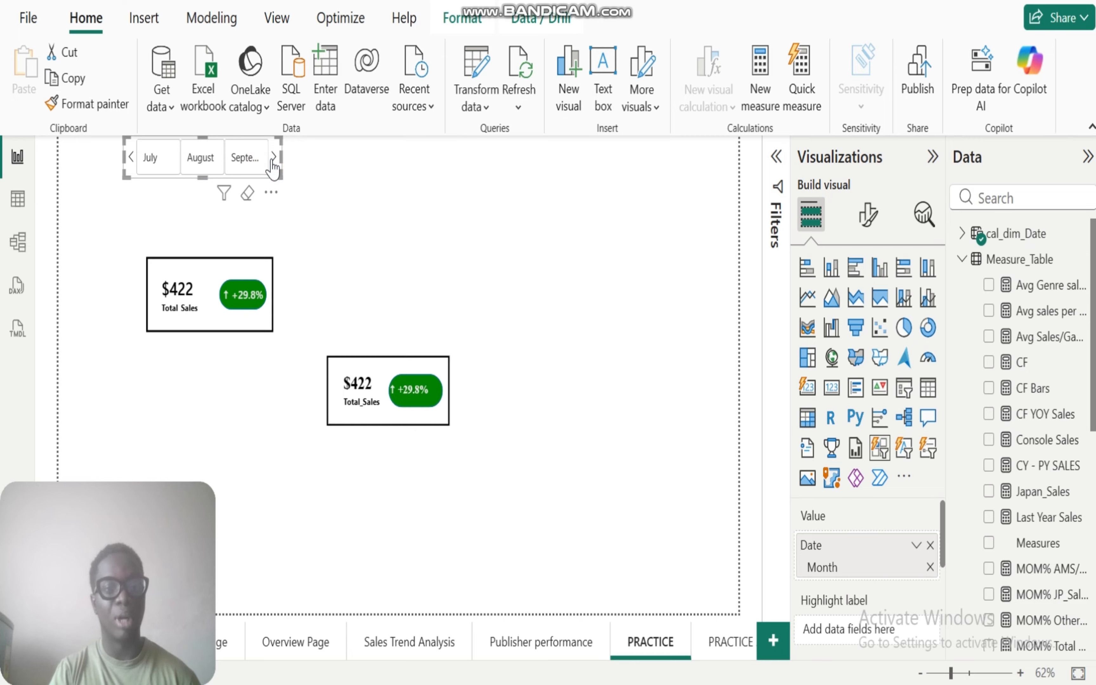
{"action": "left_click", "coordinate": [151, 158]}
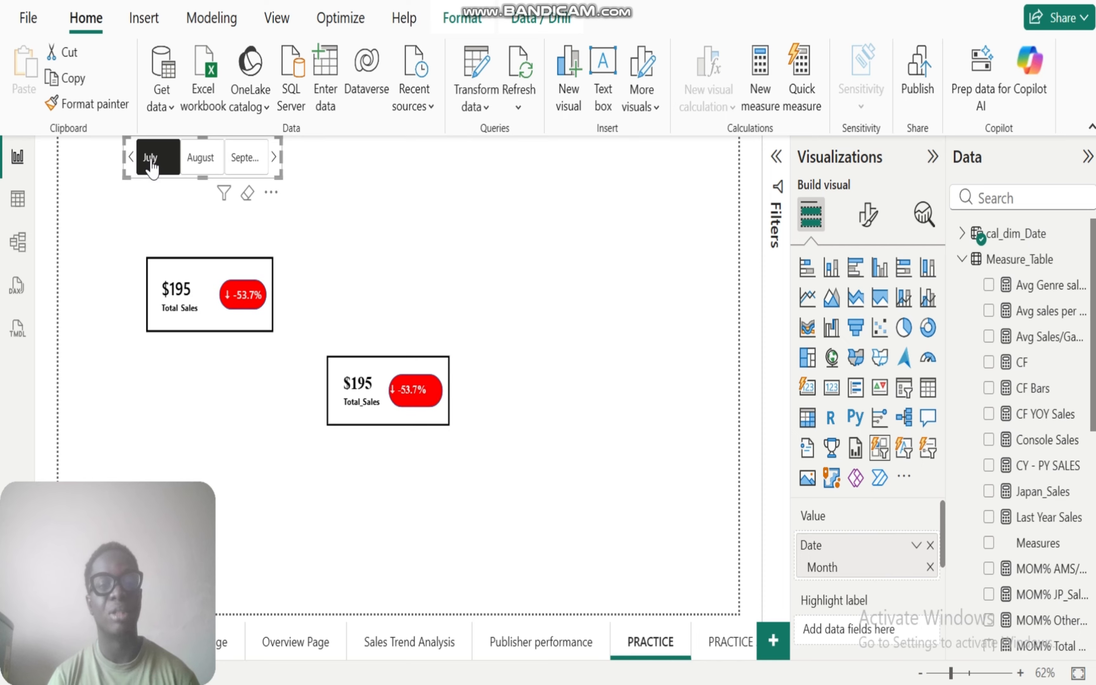